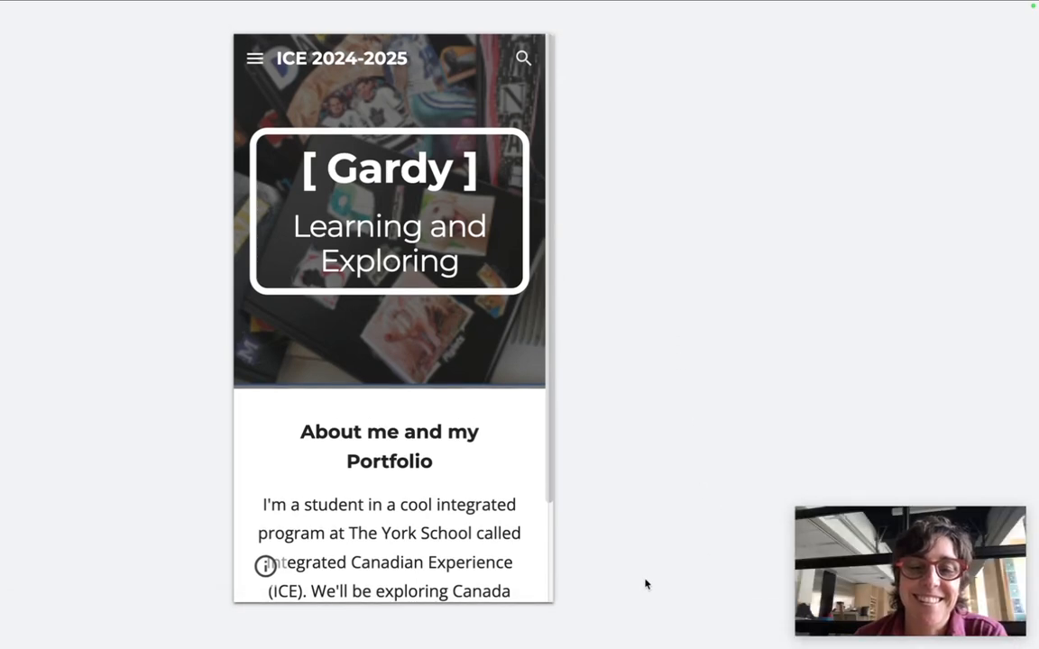
- Scroll the portfolio preview, switch it to full desktop width, then exit back to the editor
scroll(791, 158, down, 3)
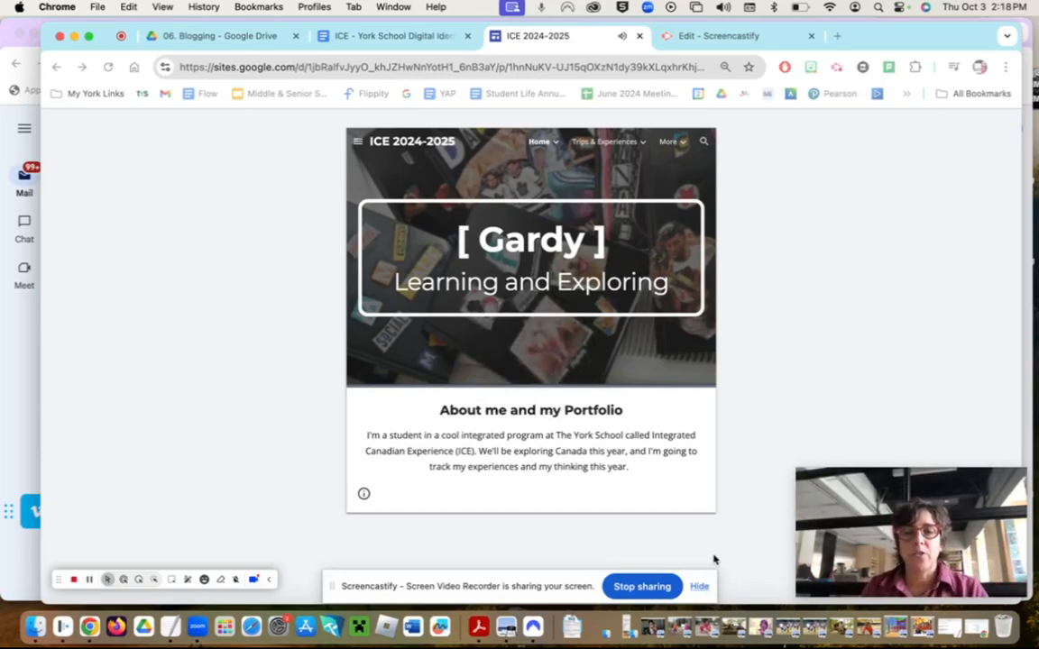
mouse_move(852, 556)
drag(906, 516, 964, 124)
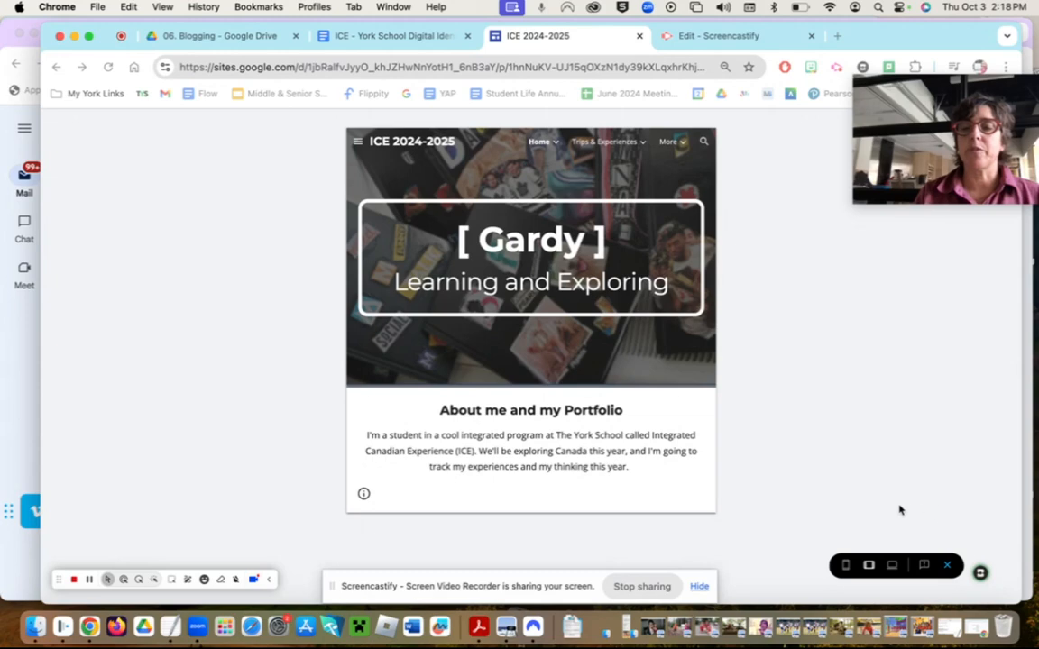
click(892, 568)
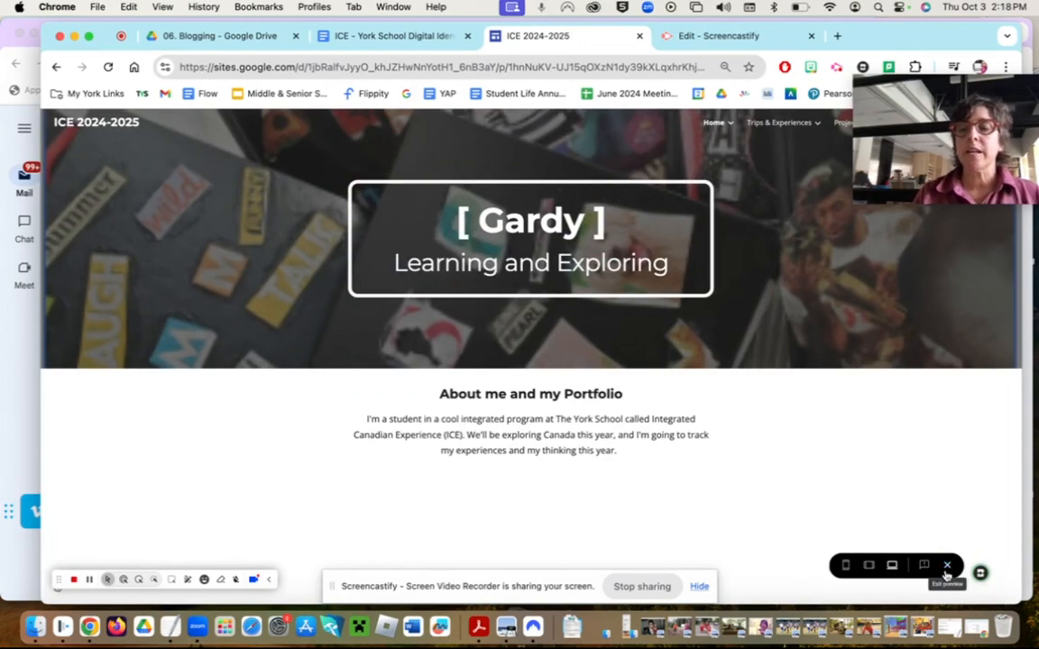
click(948, 566)
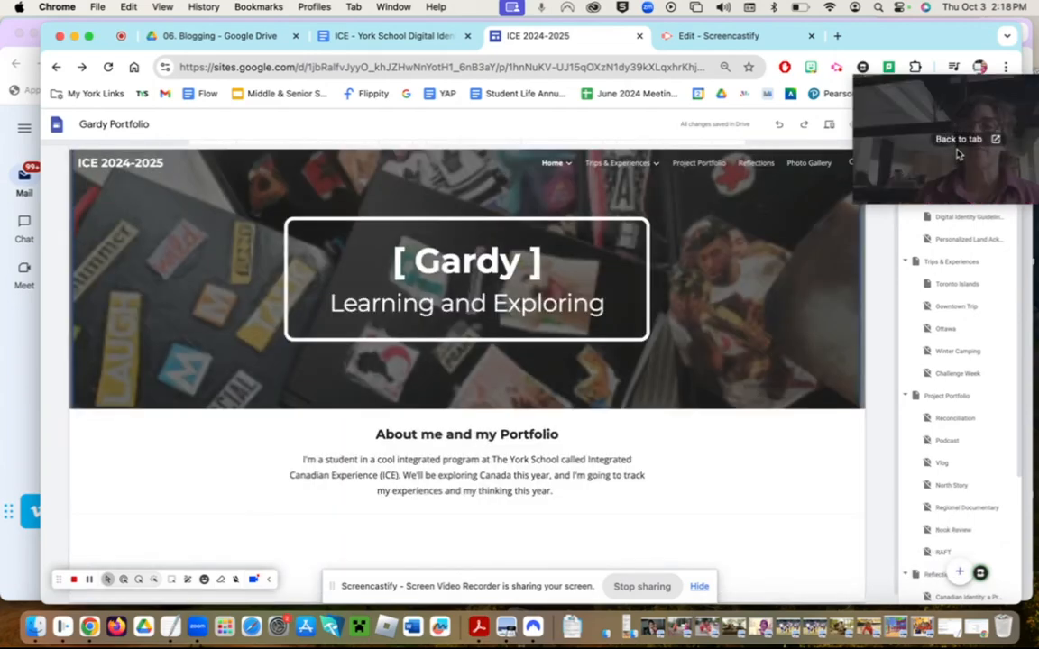
- Open the Insert panel in the right sidebar to list the elements available for the home page
drag(908, 176, 904, 348)
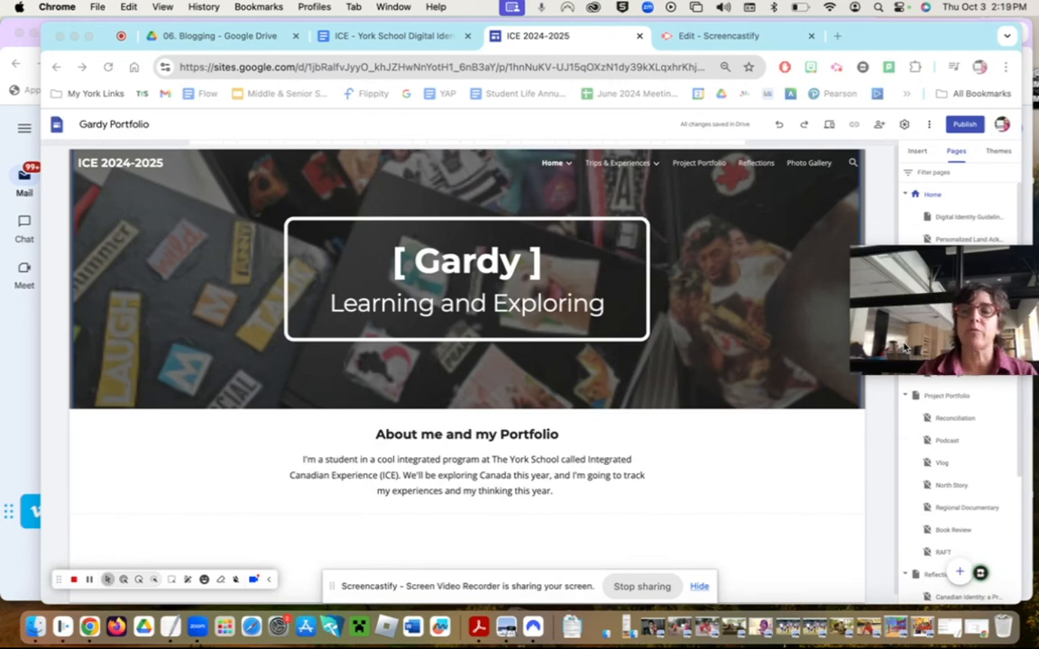
mouse_move(915, 309)
drag(919, 340, 187, 491)
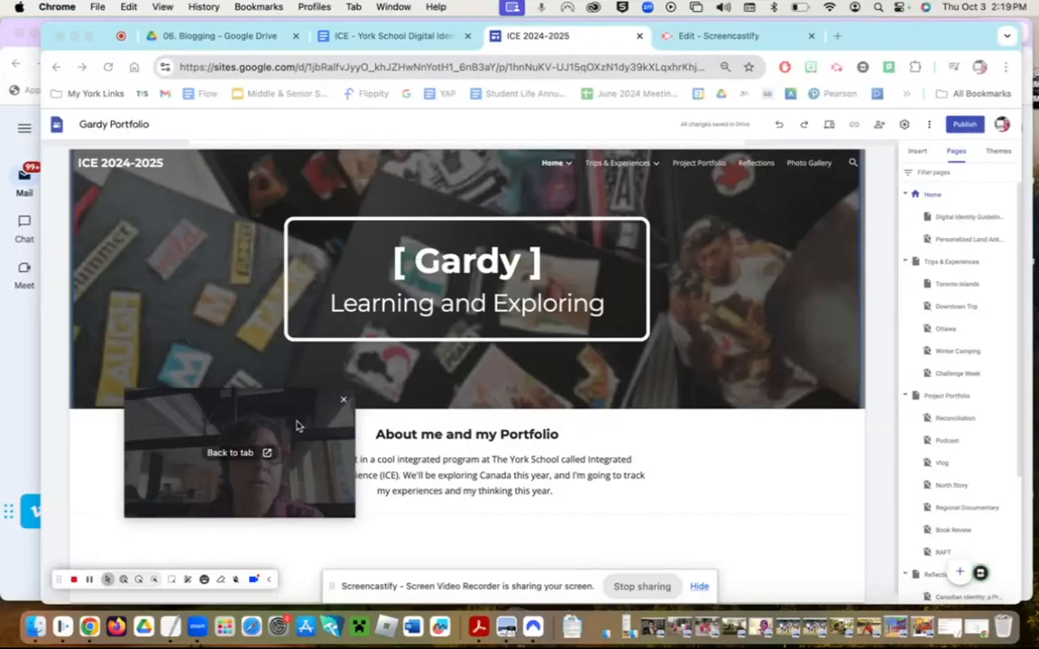
drag(297, 427, 770, 217)
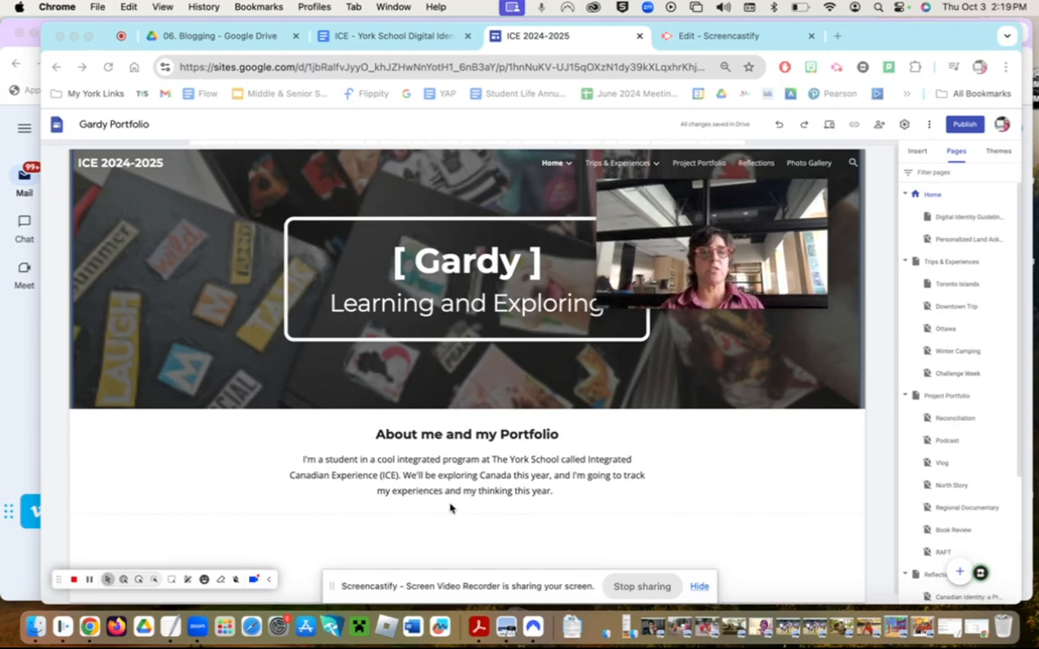
mouse_move(604, 223)
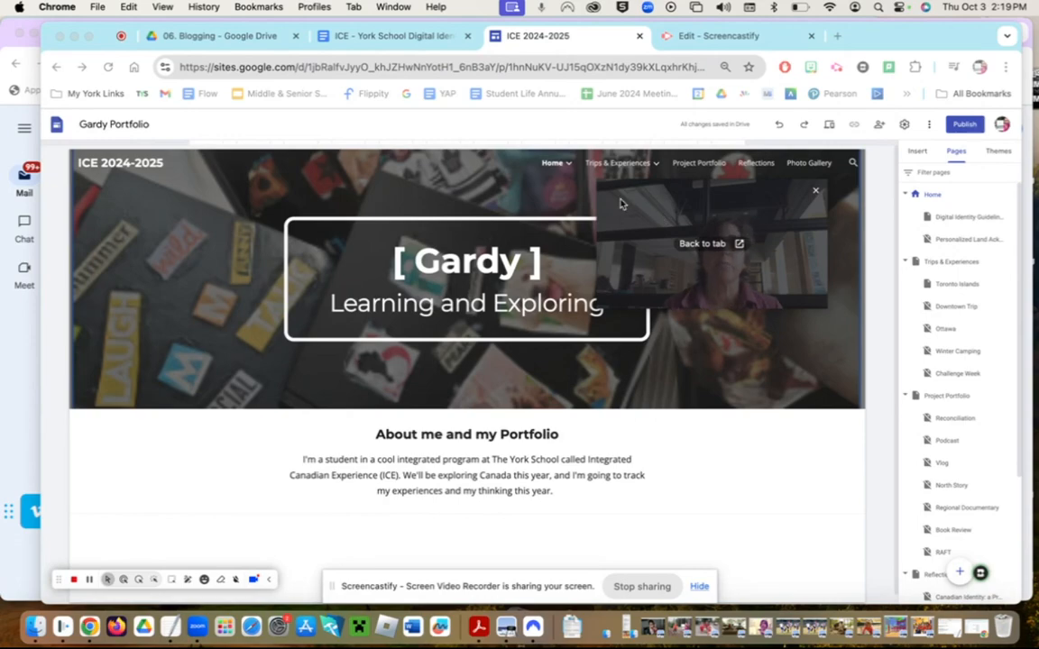
drag(621, 204, 110, 361)
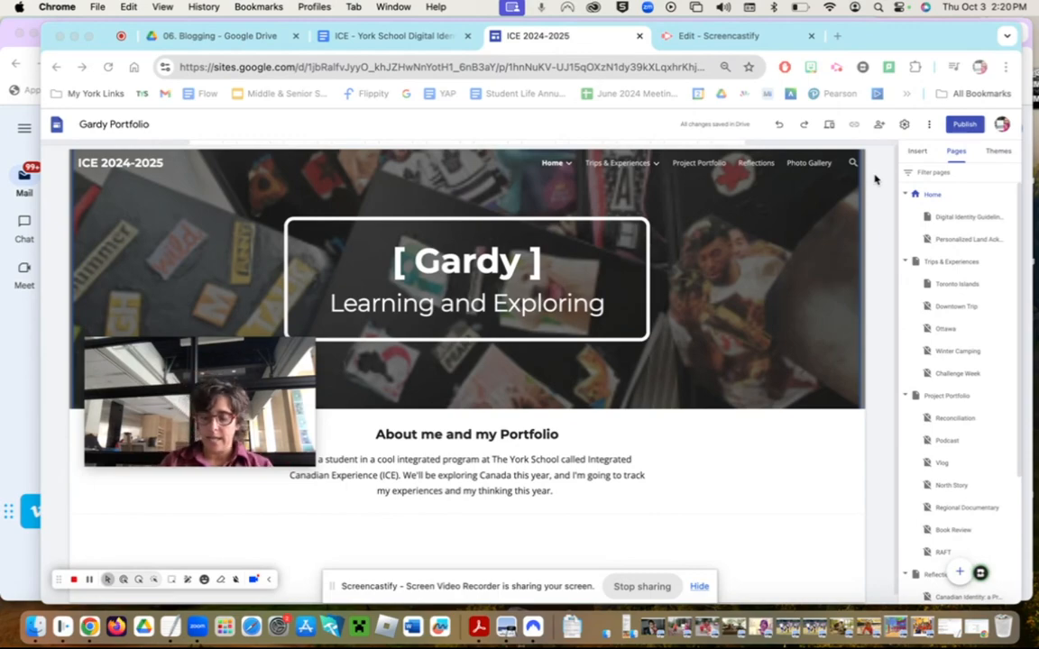
click(912, 157)
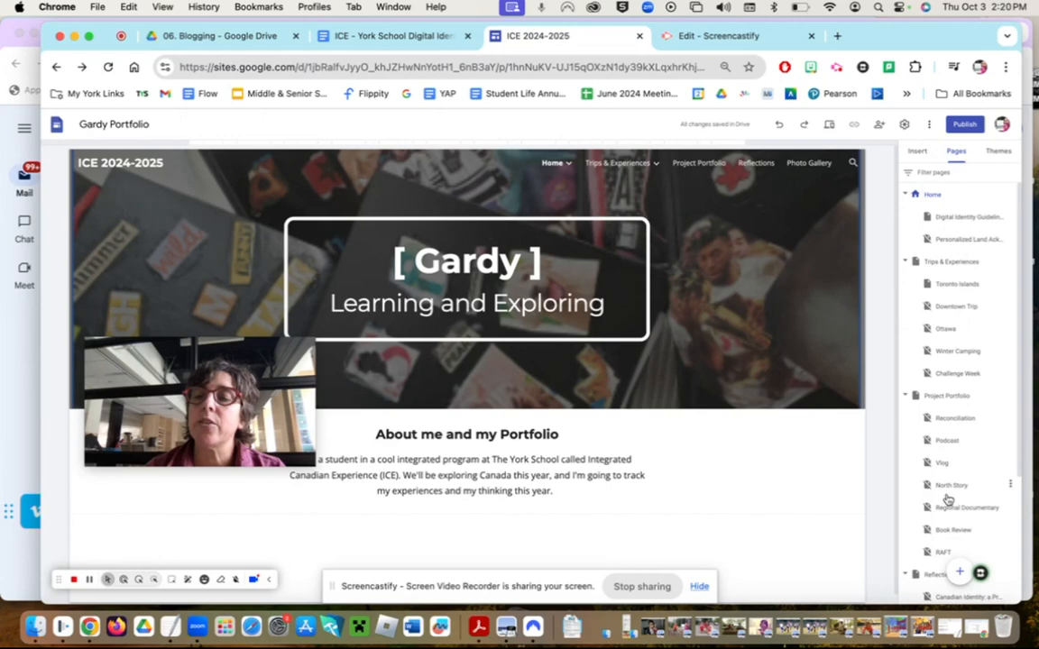
click(917, 153)
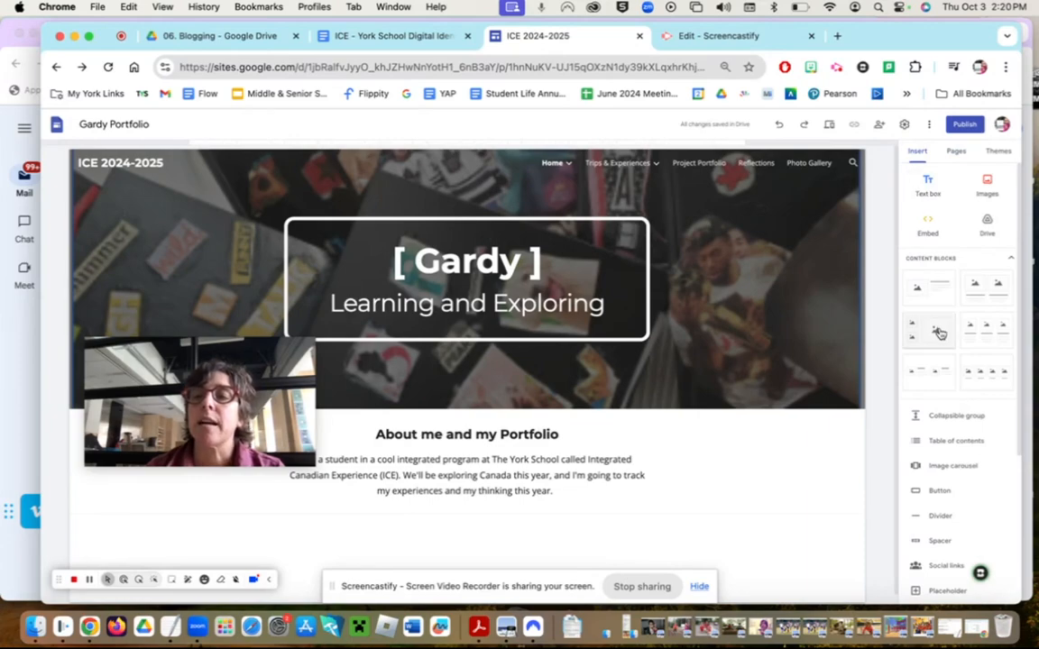
- Scroll through the insertable elements, glance at Themes, then switch to the Pages tree
scroll(939, 334, down, 5)
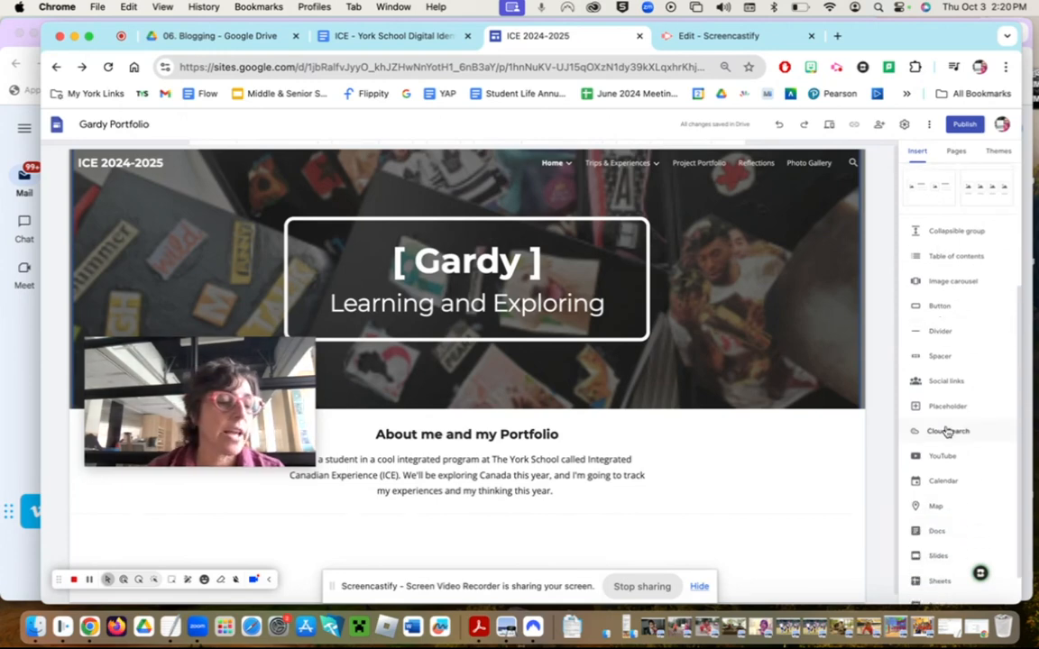
scroll(948, 431, down, 1)
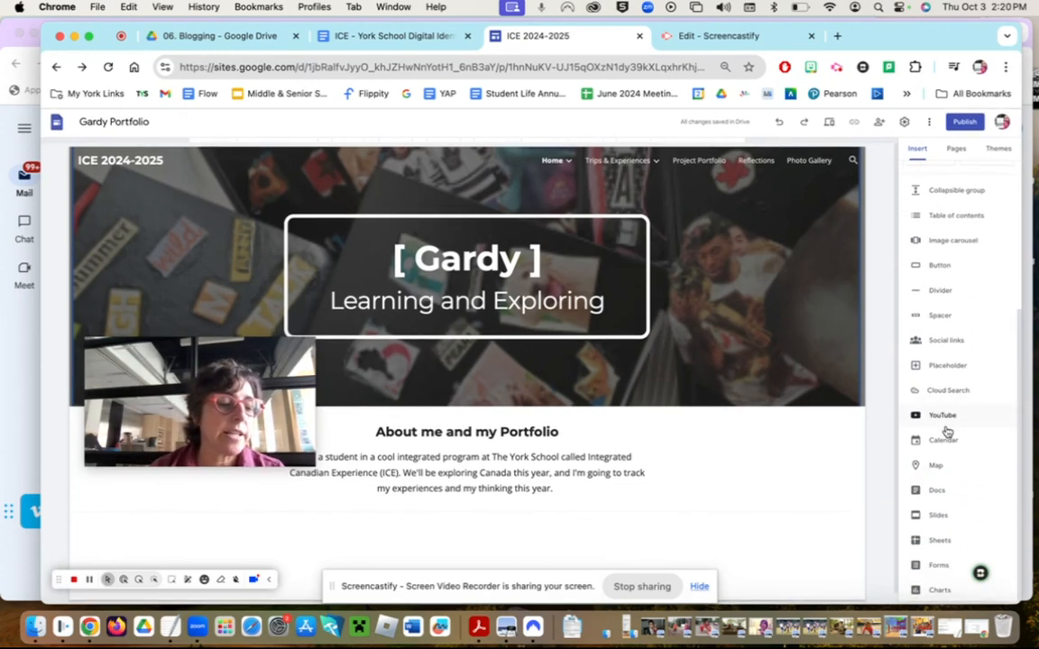
click(1000, 152)
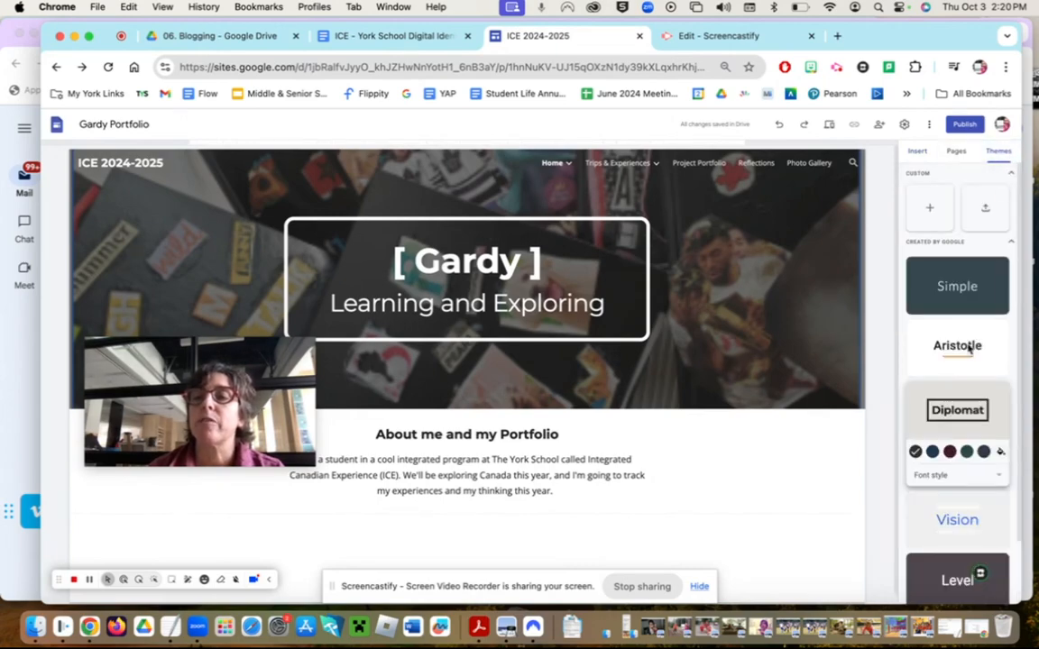
click(917, 151)
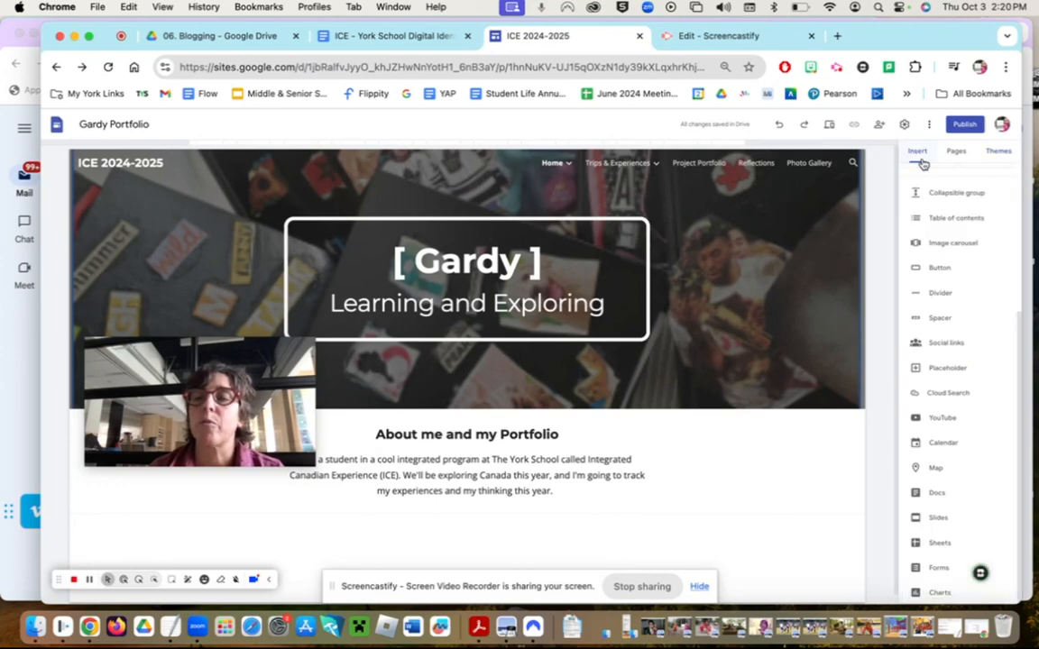
click(956, 153)
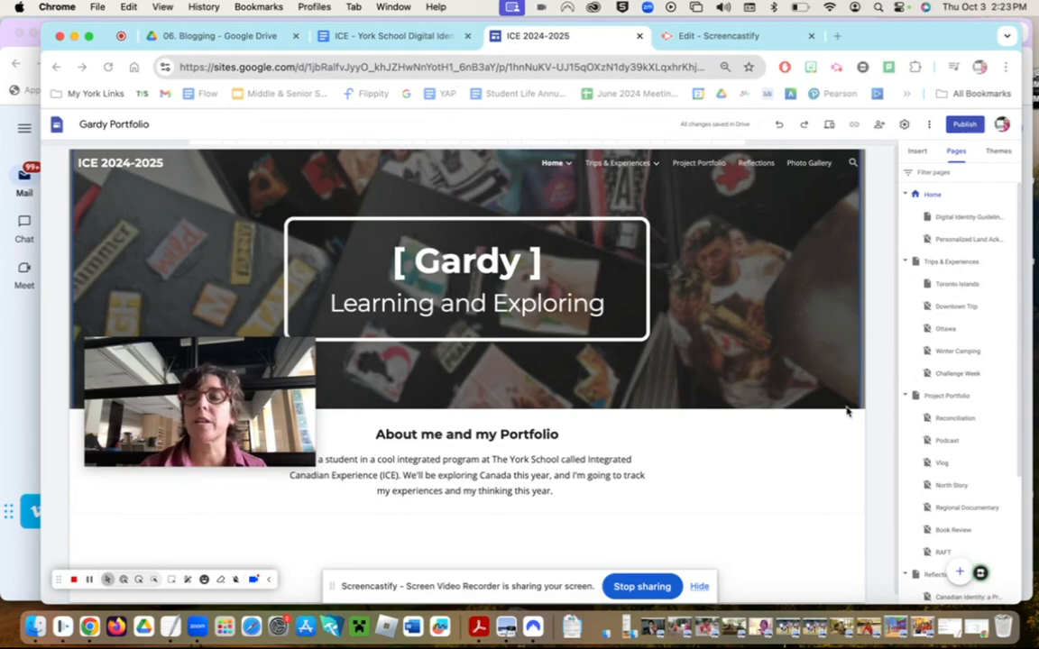
- Open the three-dot options menu for the Toronto Islands subpage under Trips & Experiences
scroll(949, 412, down, 3)
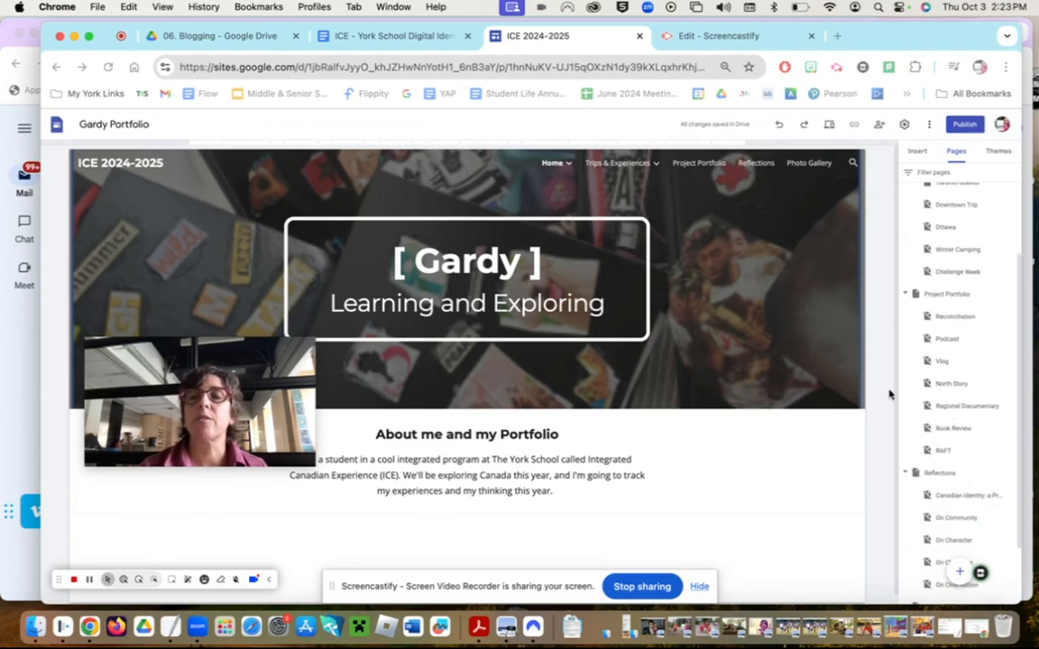
scroll(969, 470, up, 3)
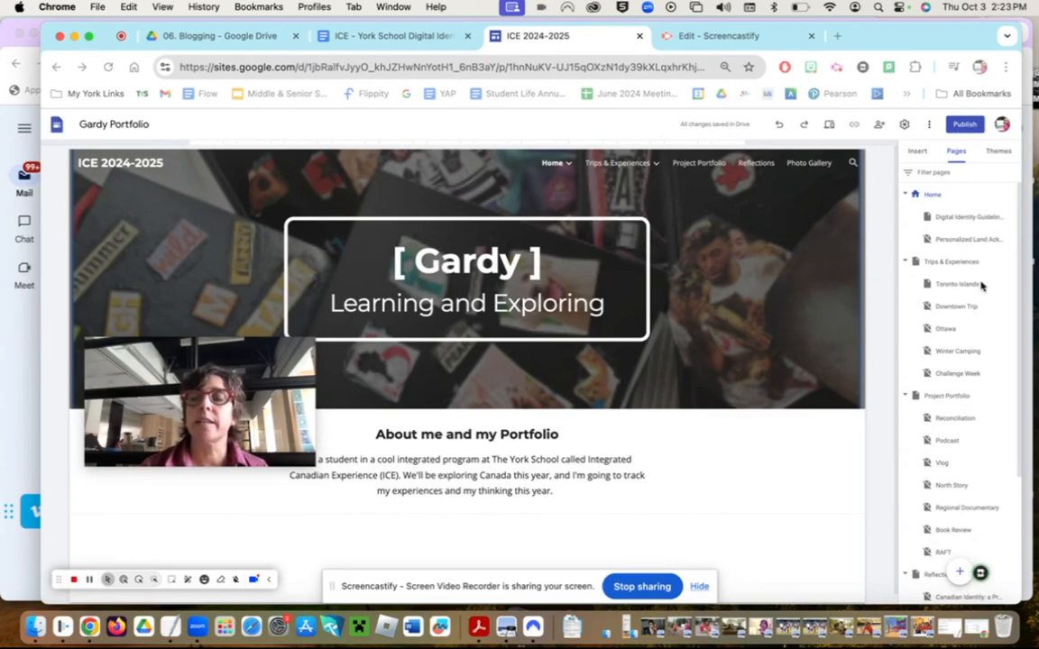
click(636, 171)
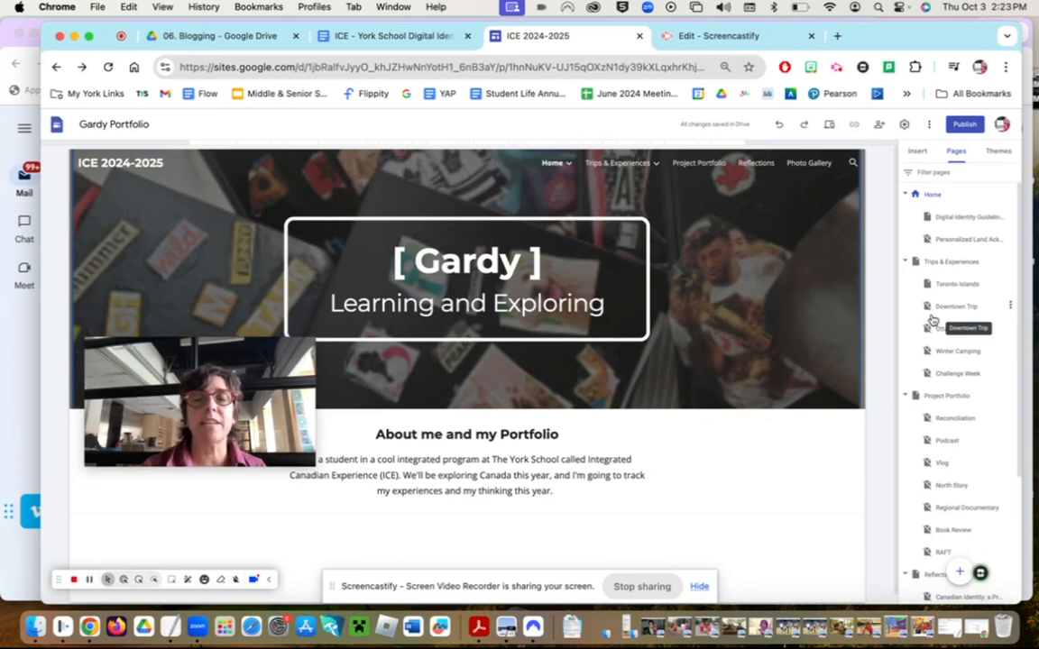
click(1007, 284)
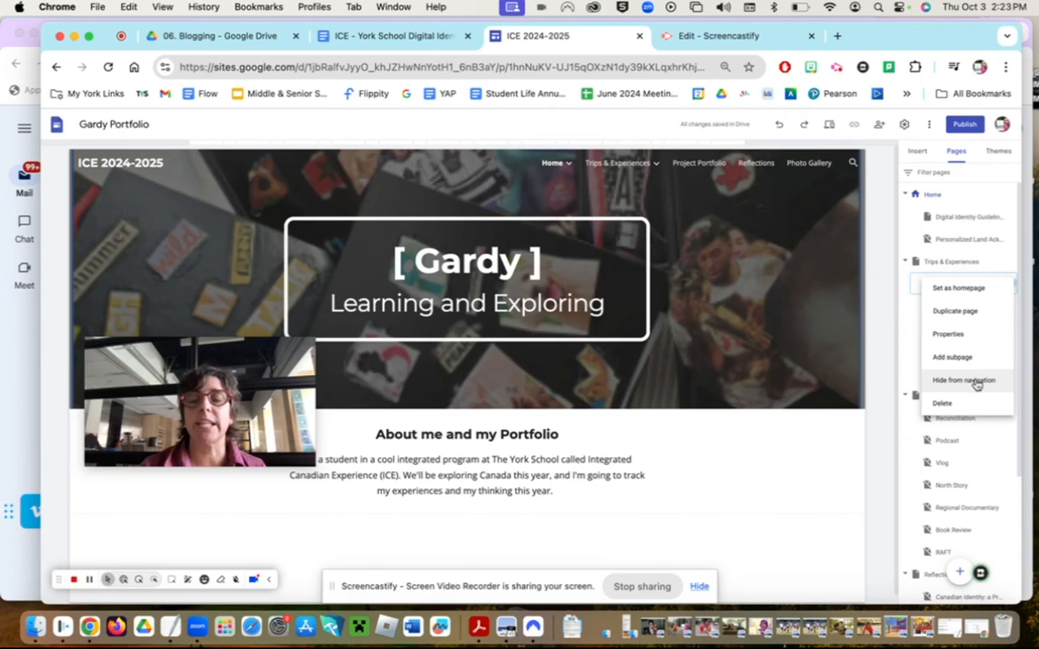
- Close the Toronto Islands menu, then open and close the Downtown Trip page options
click(853, 424)
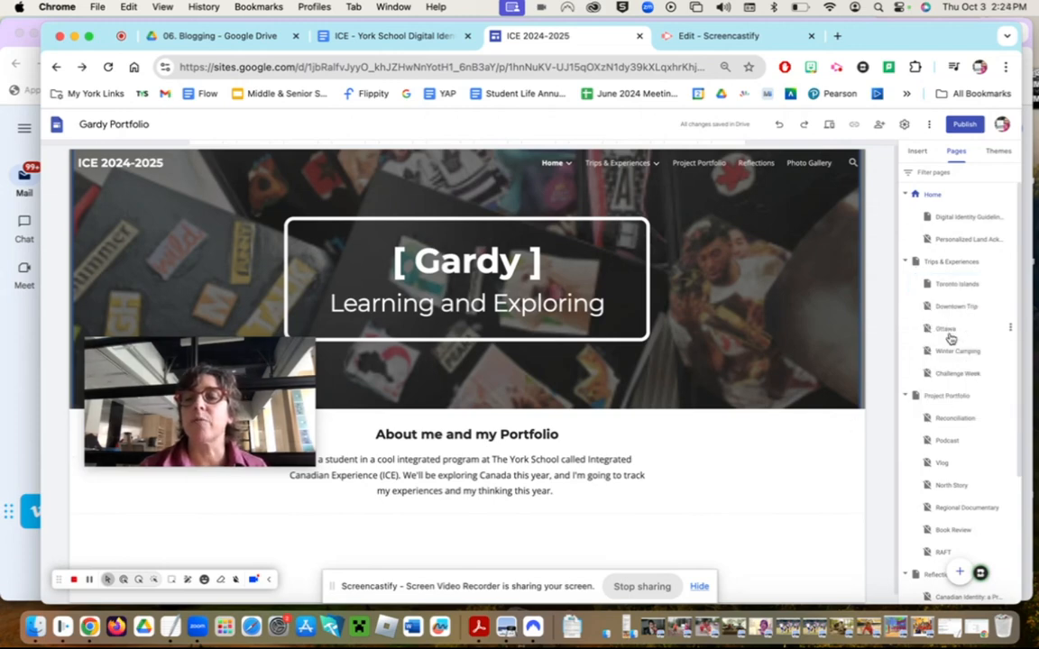
click(1011, 307)
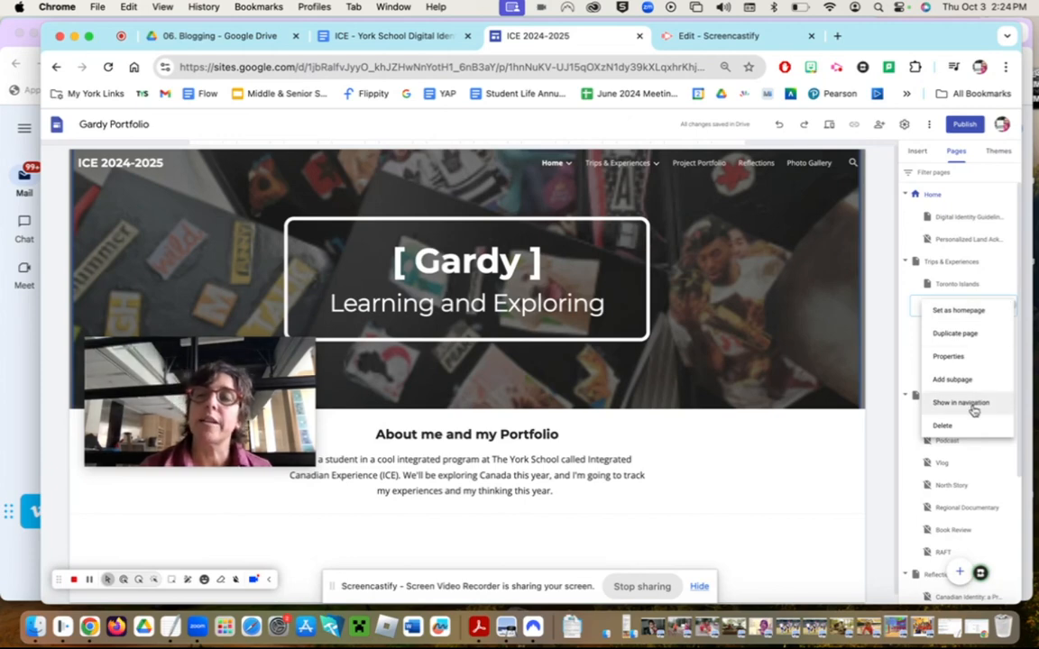
click(839, 455)
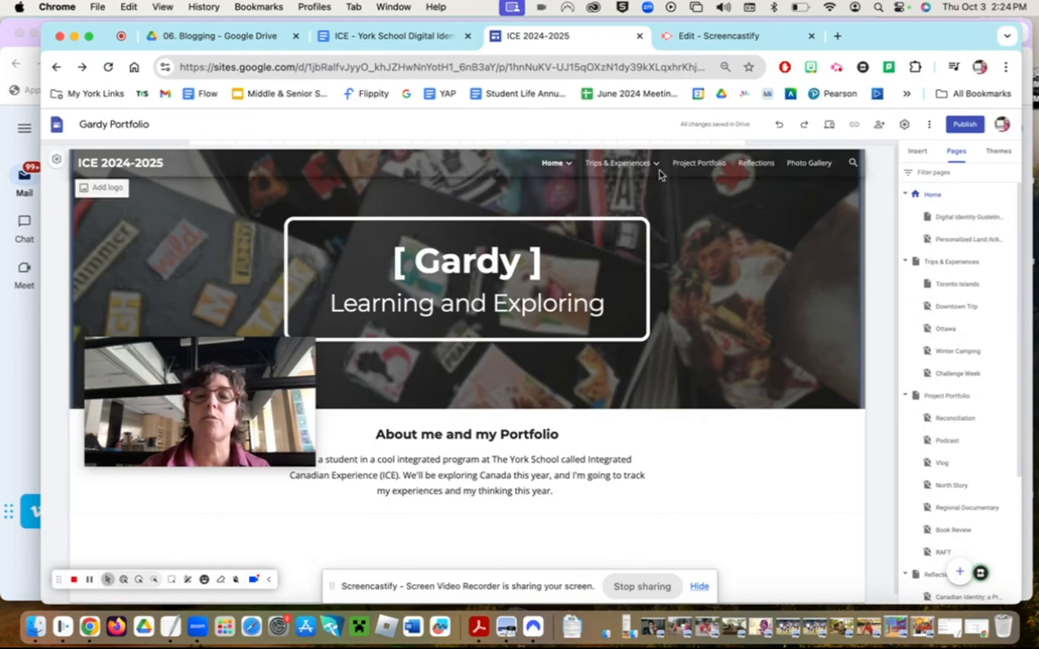
mouse_move(547, 167)
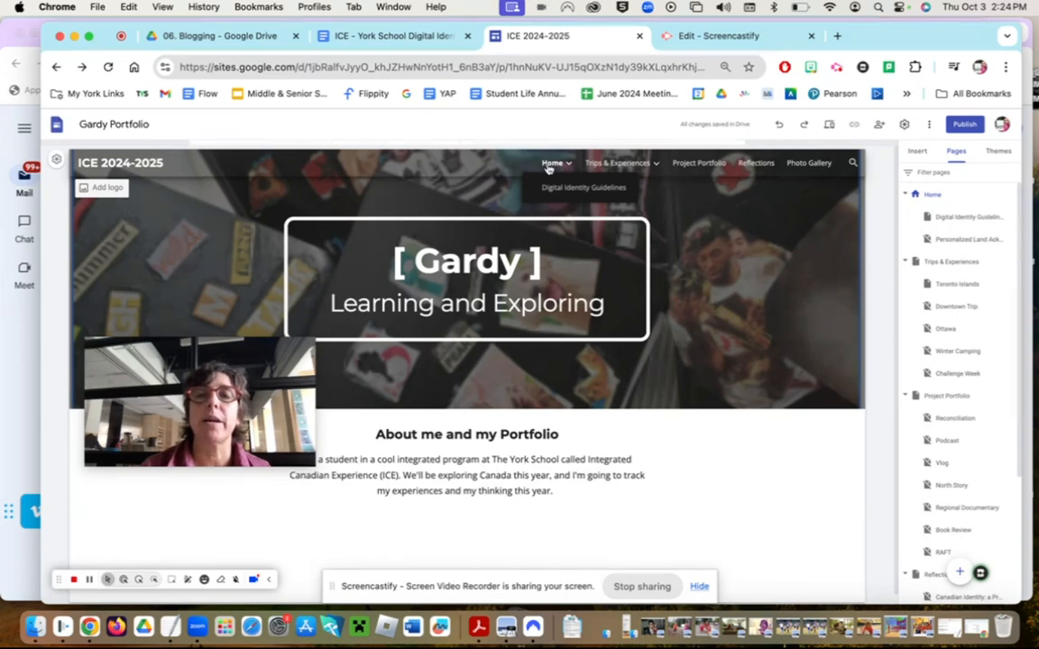
- Open the Digital Identity Guidelines page and scroll down to its numbered guidelines
click(961, 217)
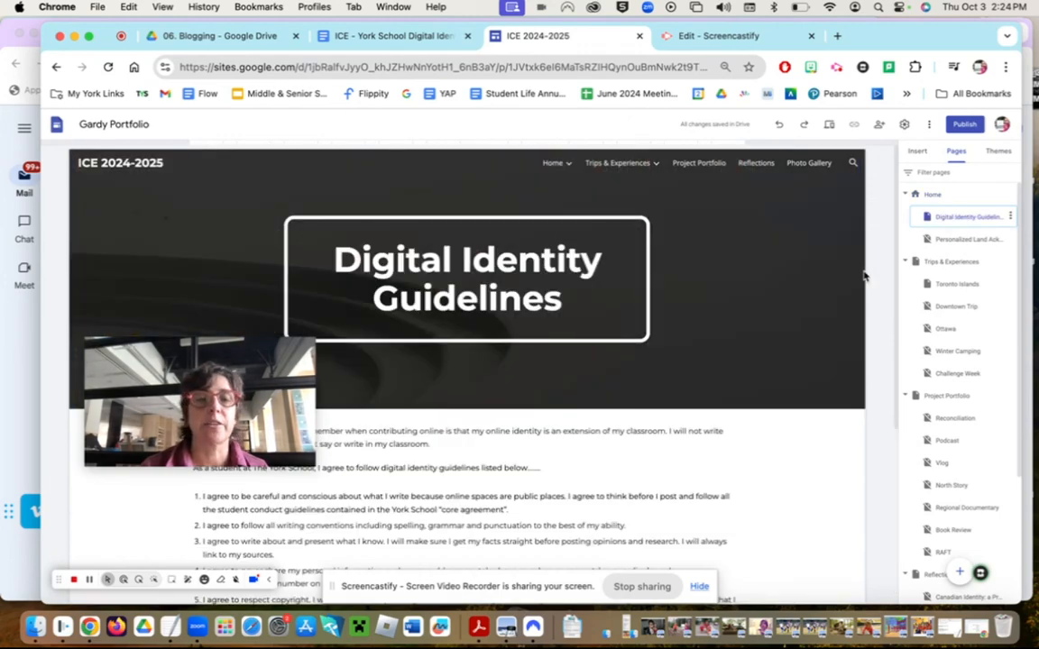
mouse_move(190, 369)
drag(174, 379, 762, 191)
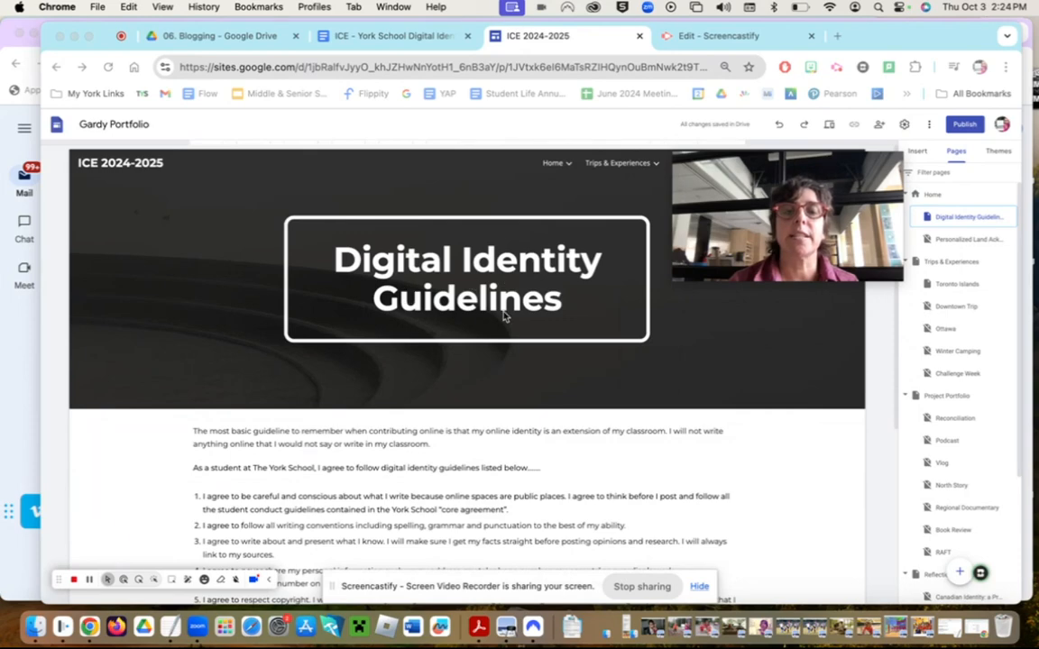
scroll(505, 314, down, 3)
scroll(505, 317, down, 1)
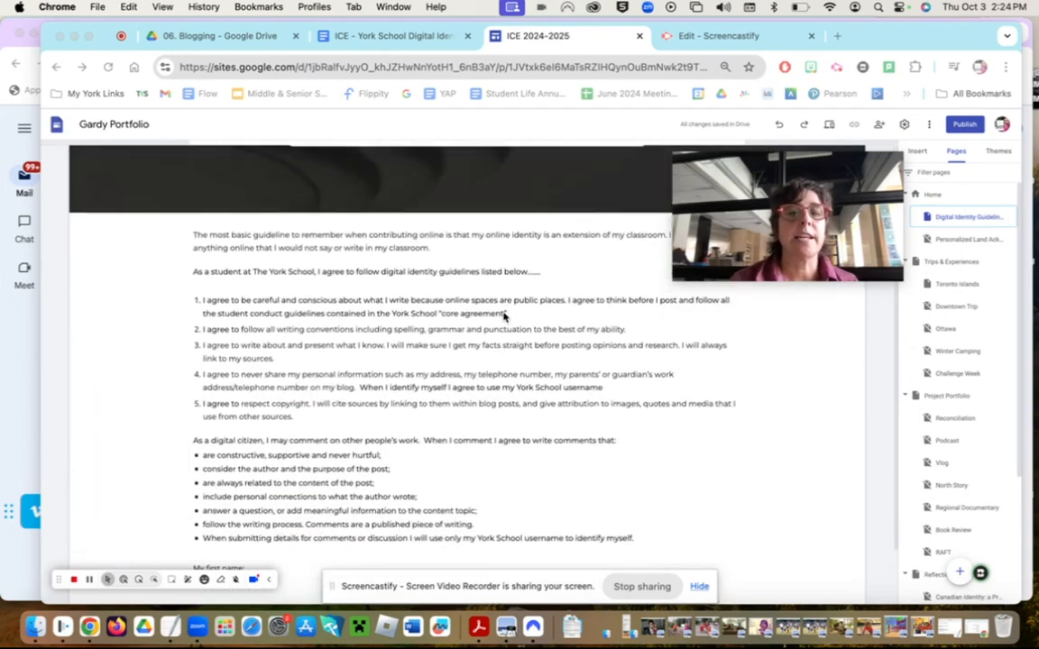
mouse_move(688, 241)
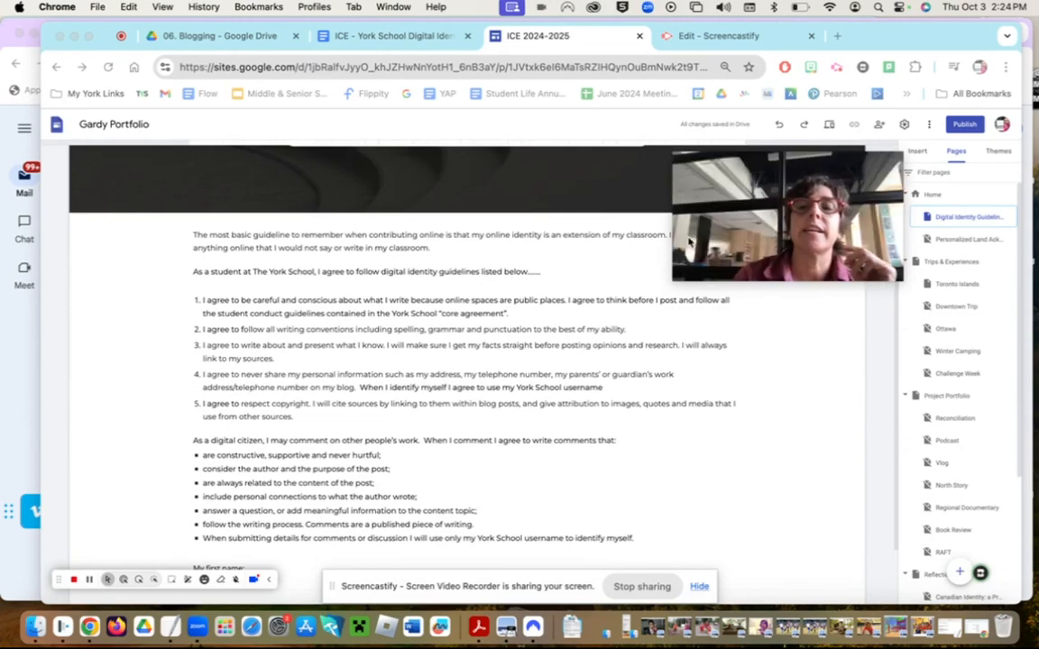
drag(694, 268, 709, 151)
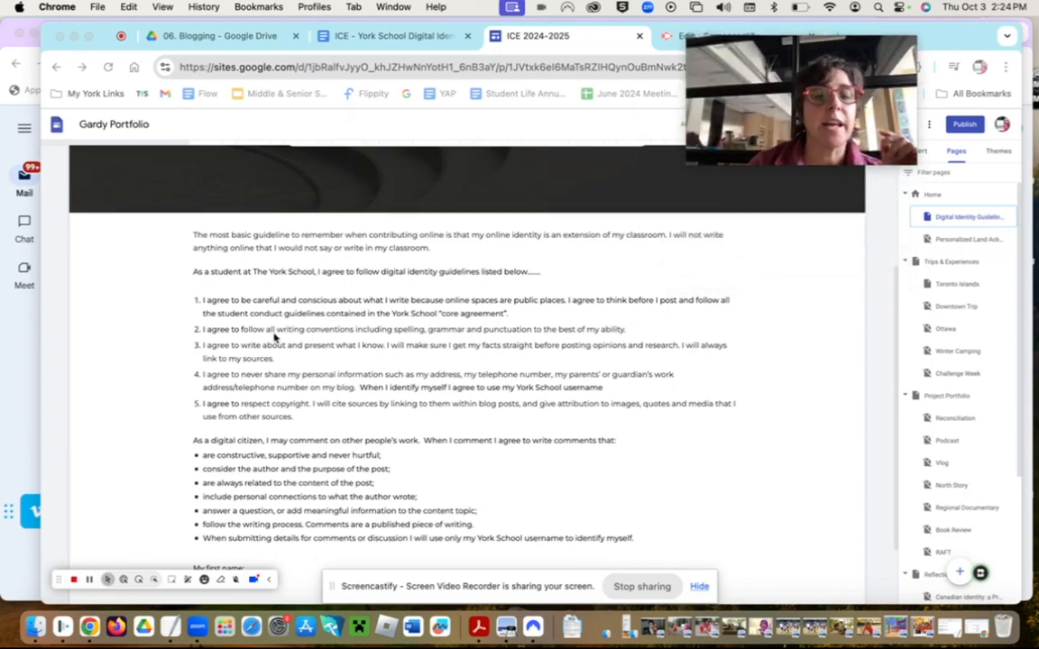
- Click into the guidelines text block at the blank 'My first name:' line
scroll(275, 406, down, 2)
click(260, 490)
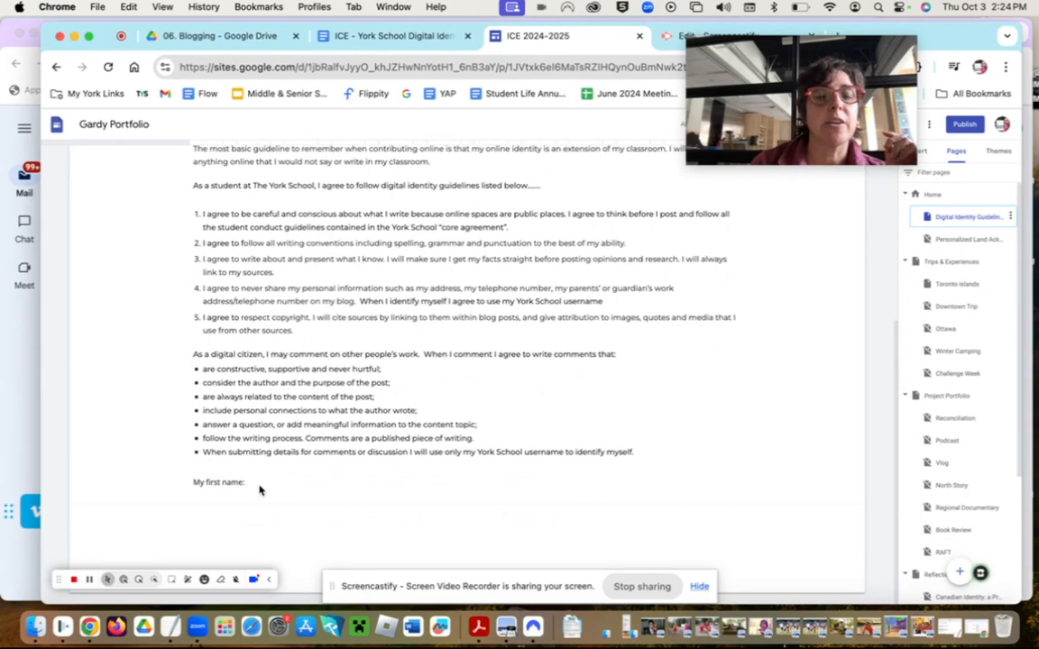
click(259, 485)
scroll(259, 485, up, 1)
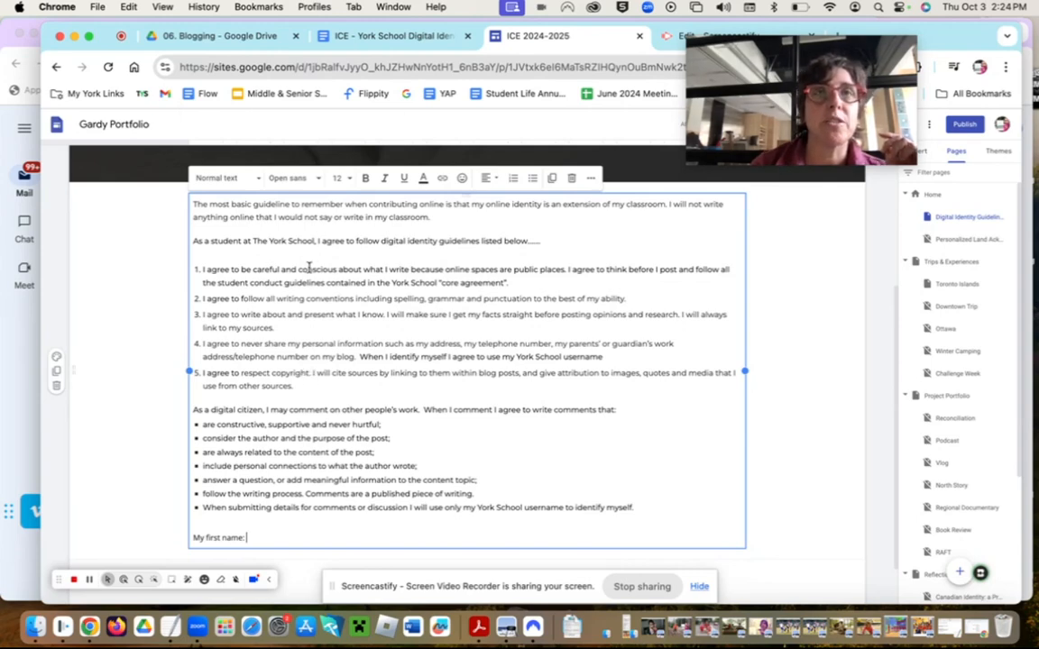
scroll(309, 255, up, 1)
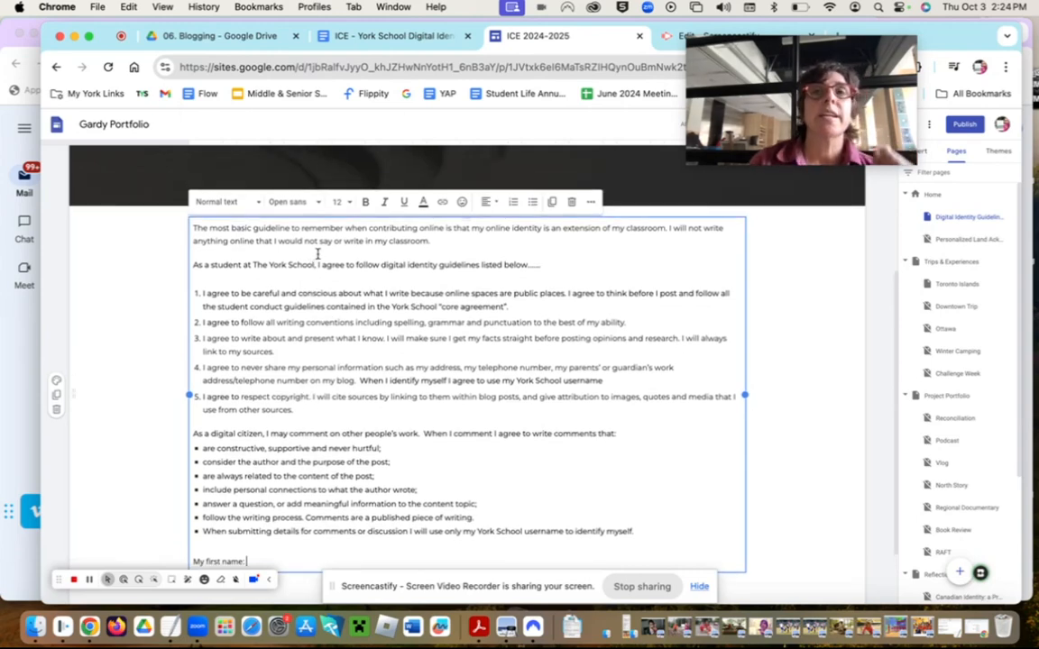
scroll(317, 251, down, 1)
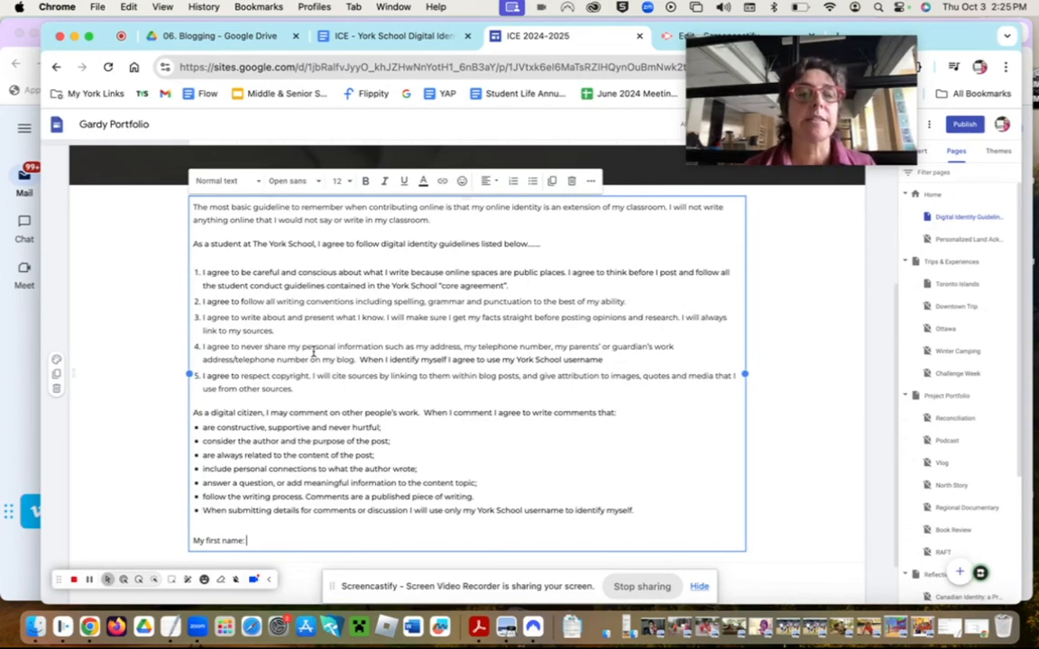
scroll(313, 353, down, 1)
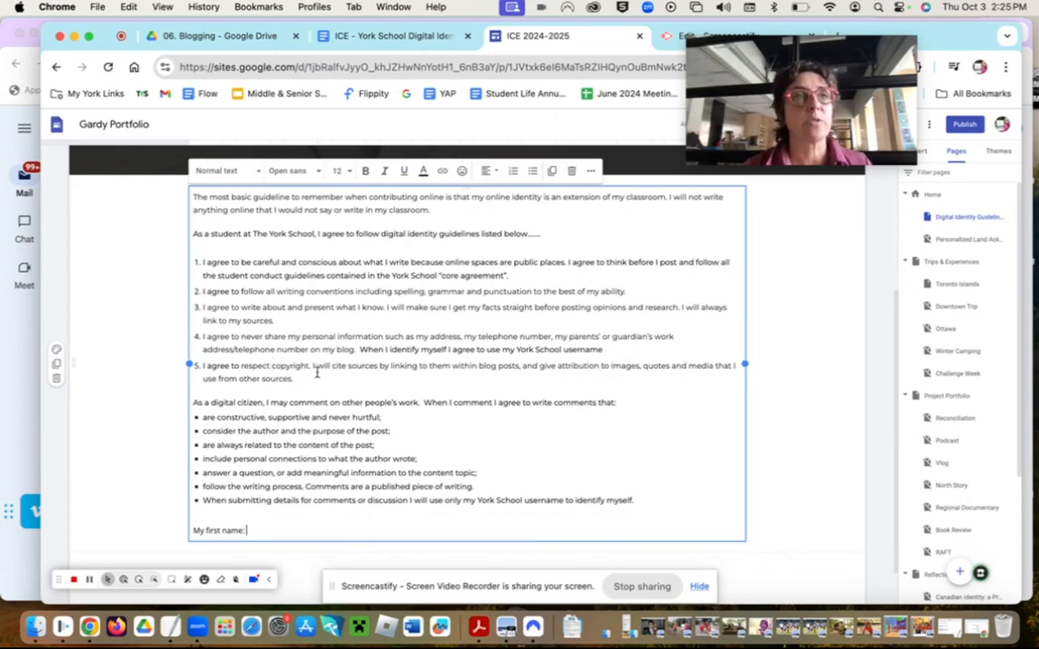
scroll(318, 371, up, 1)
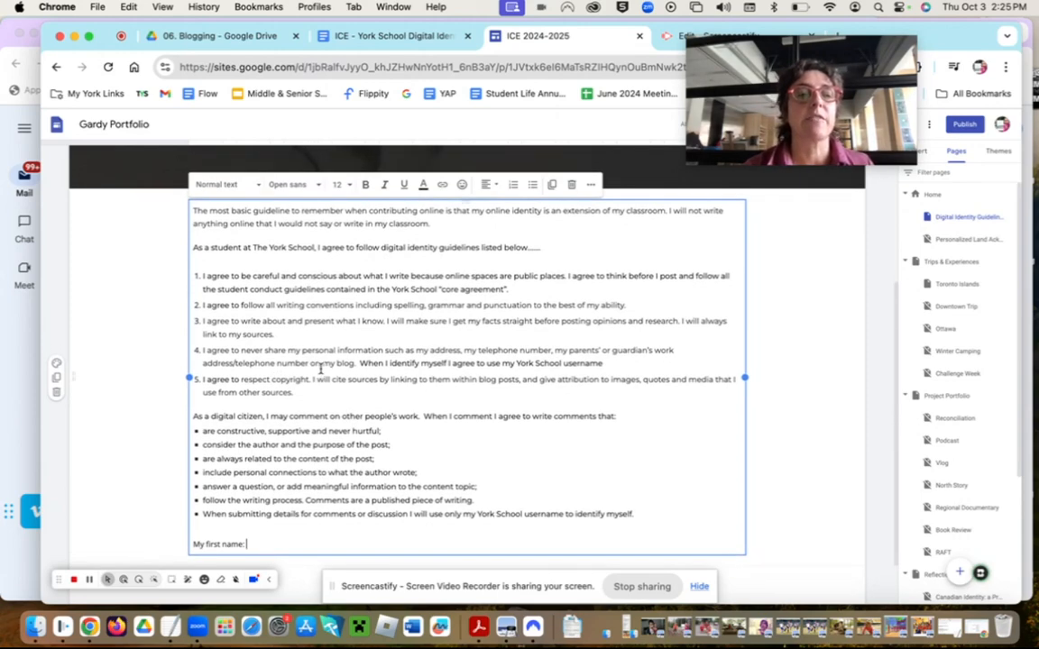
scroll(321, 368, down, 5)
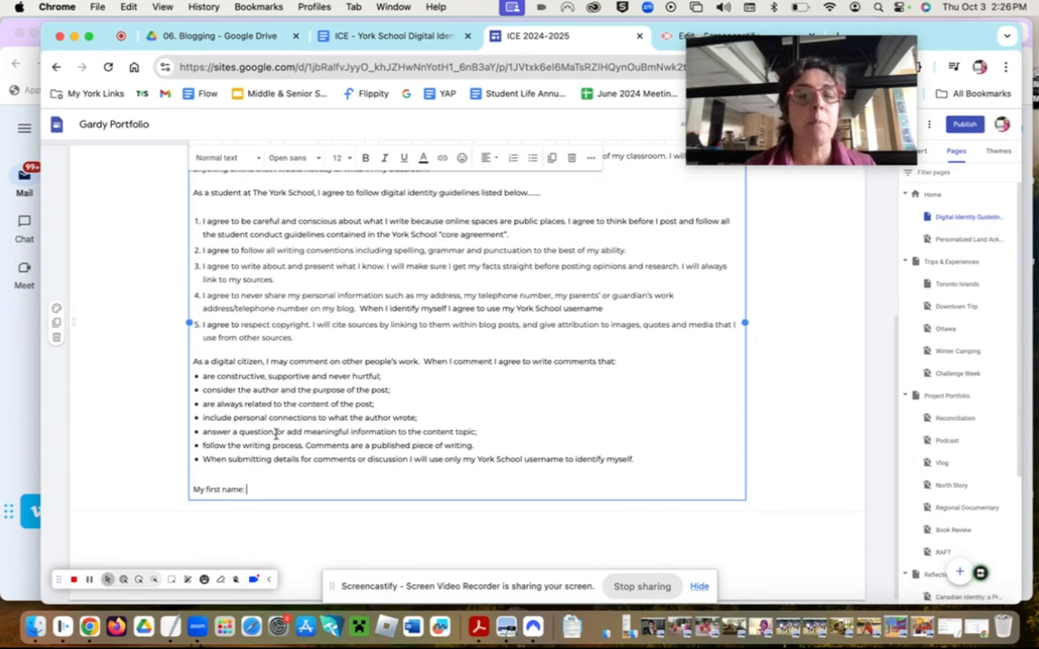
scroll(277, 434, down, 1)
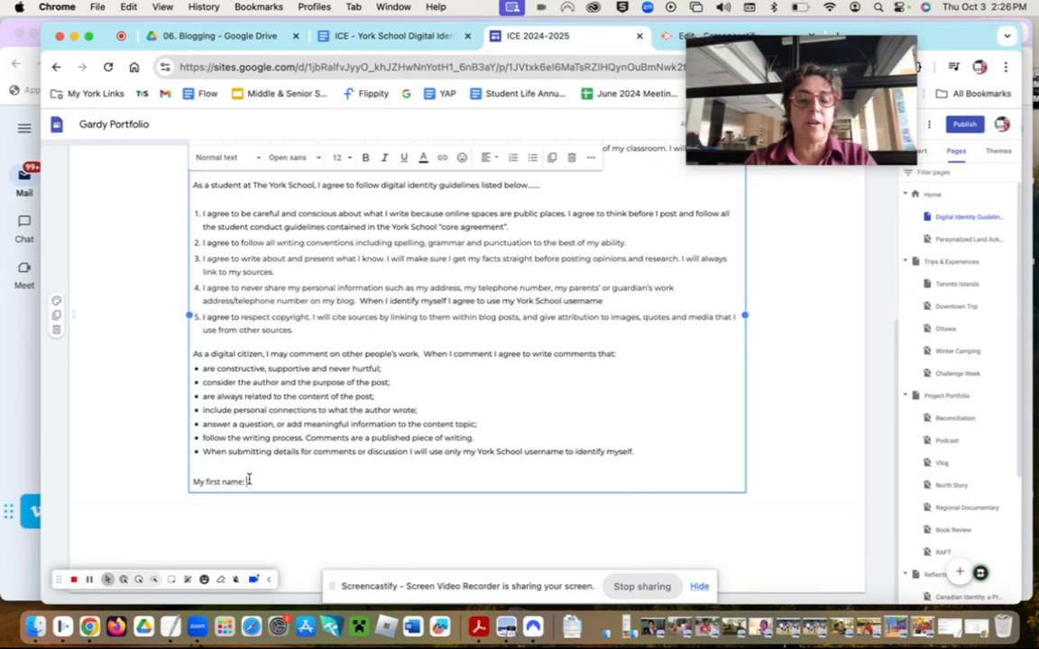
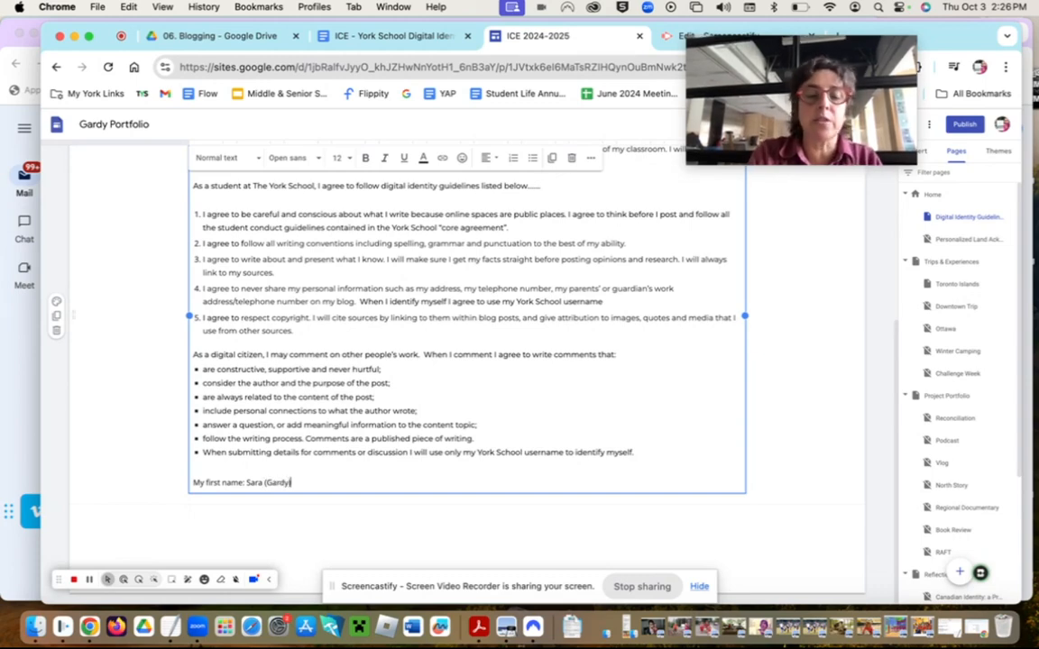
- Sign the guidelines by entering the student's first name after 'My first name:'
scroll(400, 330, up, 5)
scroll(445, 366, up, 1)
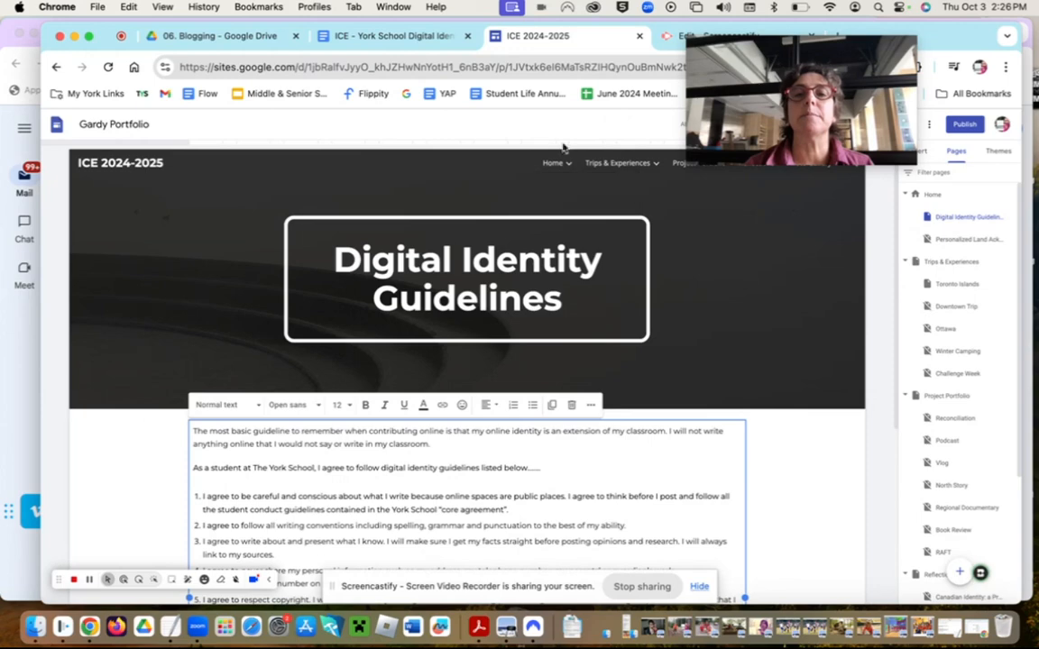
- Open the page options for the Personalized Land Acknowledgement page in the Pages panel
mouse_move(566, 176)
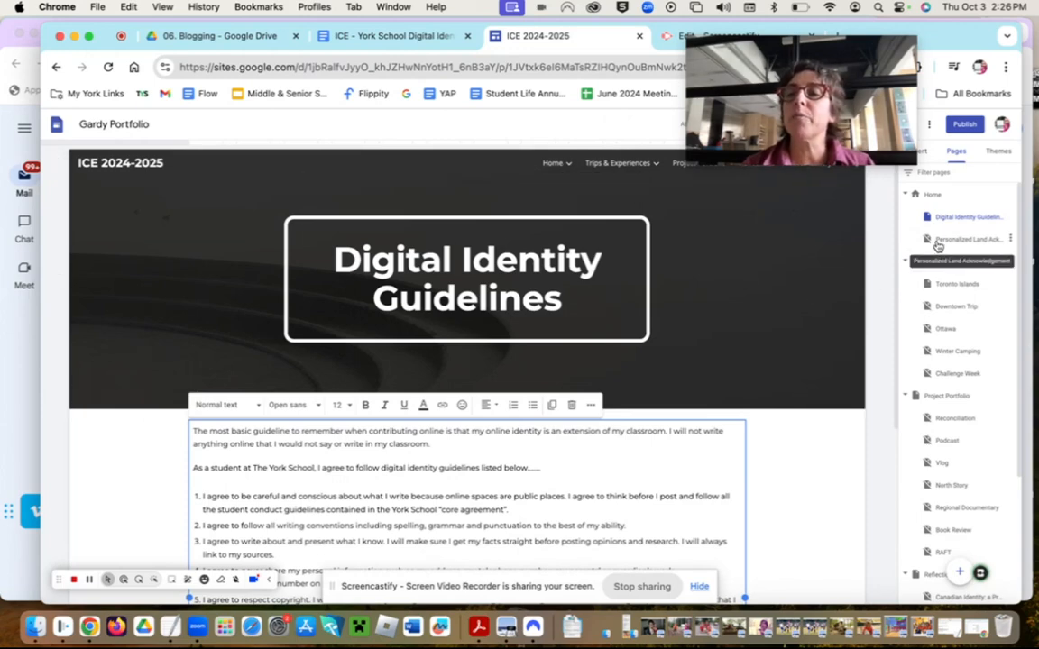
click(1012, 240)
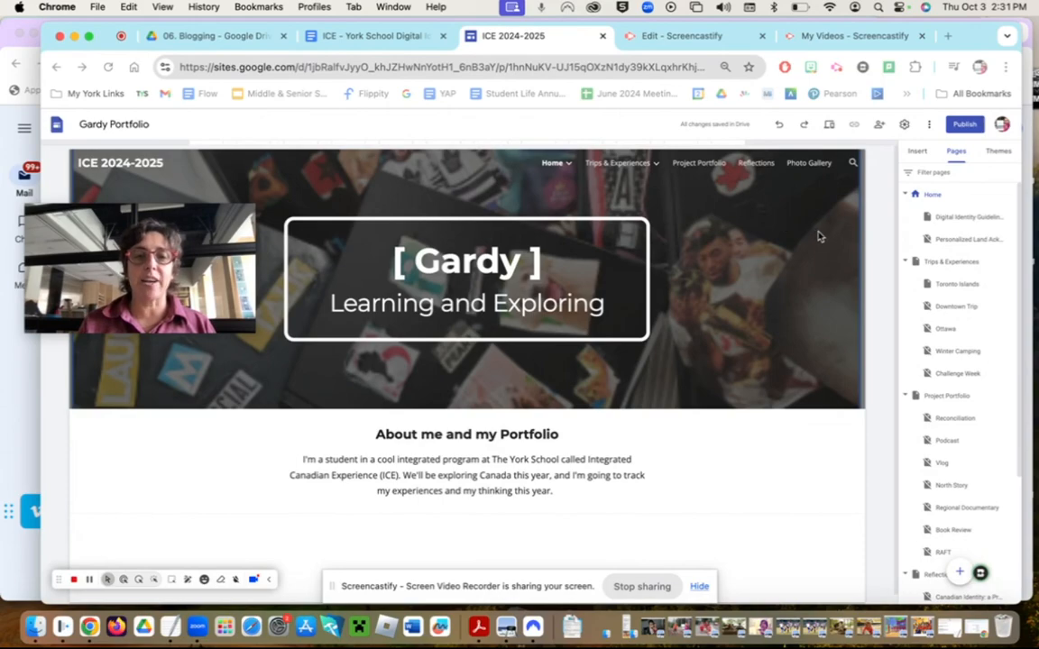
click(918, 154)
- Show the Insert panel scrolled to the top, then go to the Reflections page
click(918, 154)
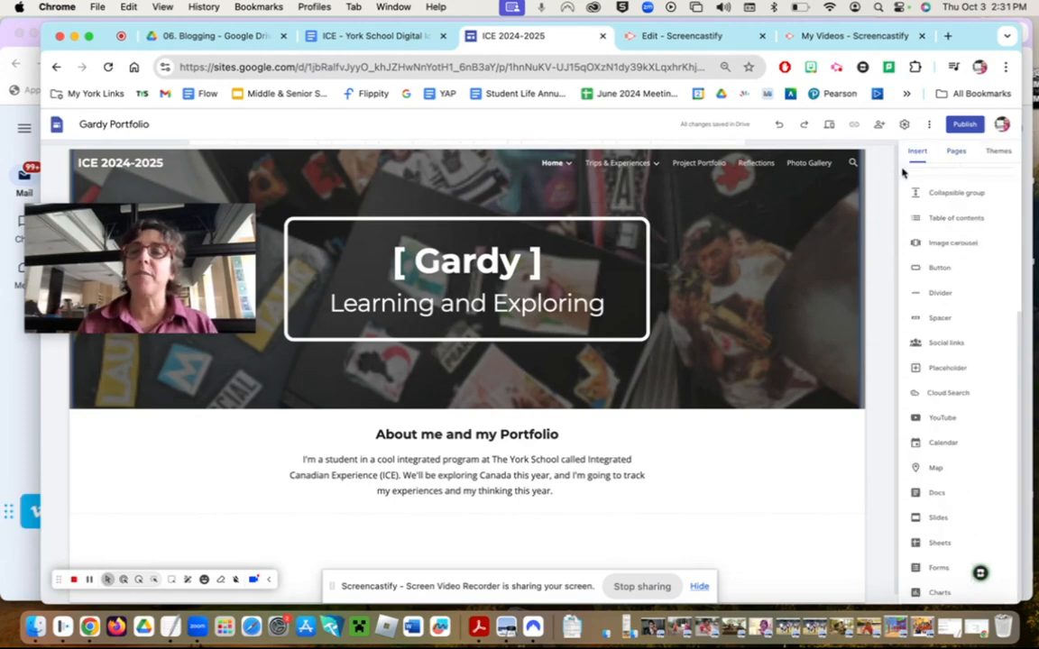
scroll(950, 180, up, 1)
scroll(948, 180, up, 2)
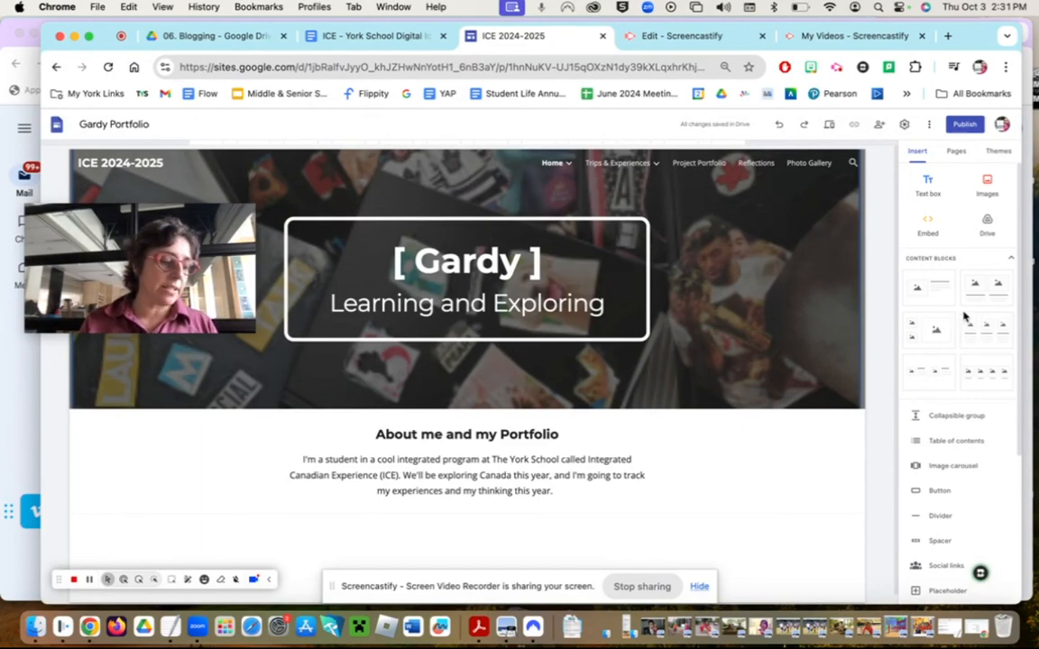
mouse_move(426, 404)
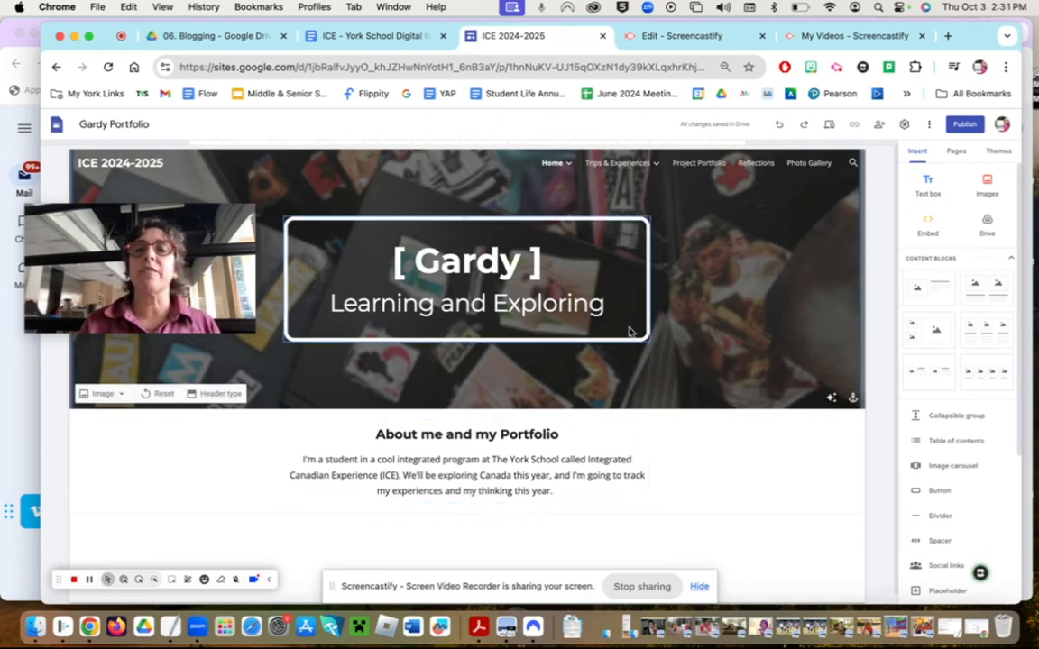
click(757, 164)
- Scroll the Reflections grid, try cropping the Canadian Identity image, then show the page list
scroll(742, 415, down, 3)
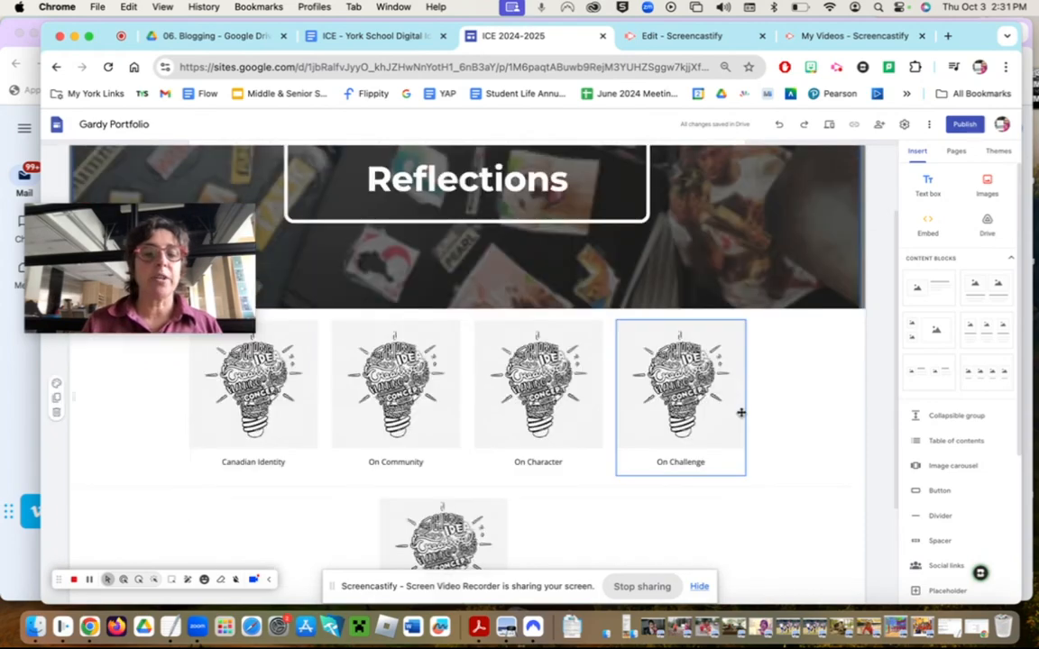
scroll(409, 416, up, 1)
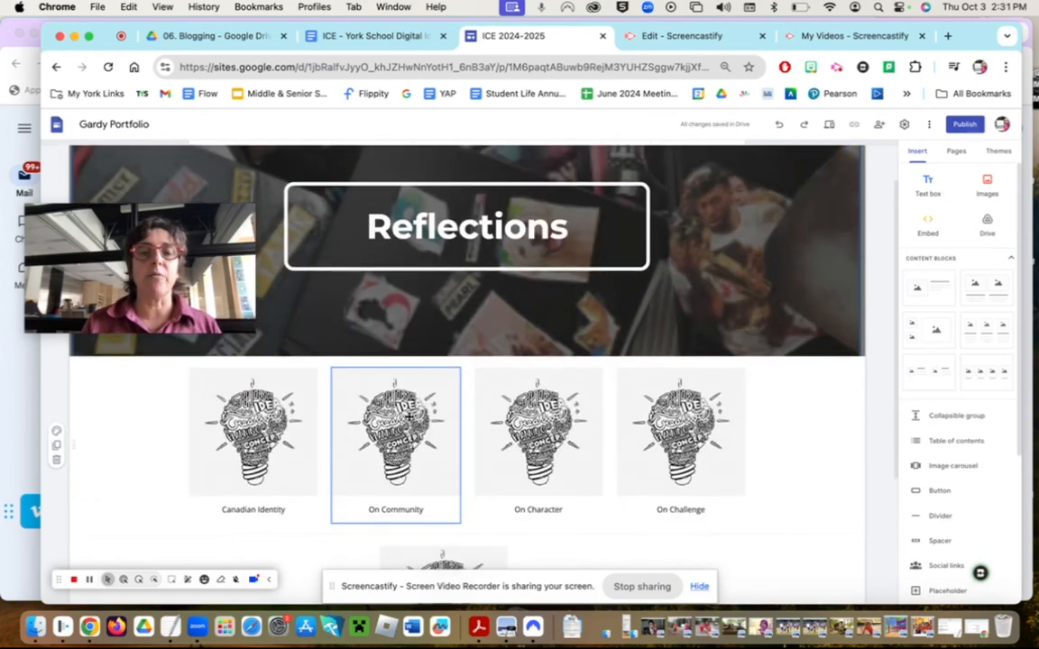
scroll(409, 416, down, 1)
scroll(408, 416, down, 2)
scroll(408, 416, up, 2)
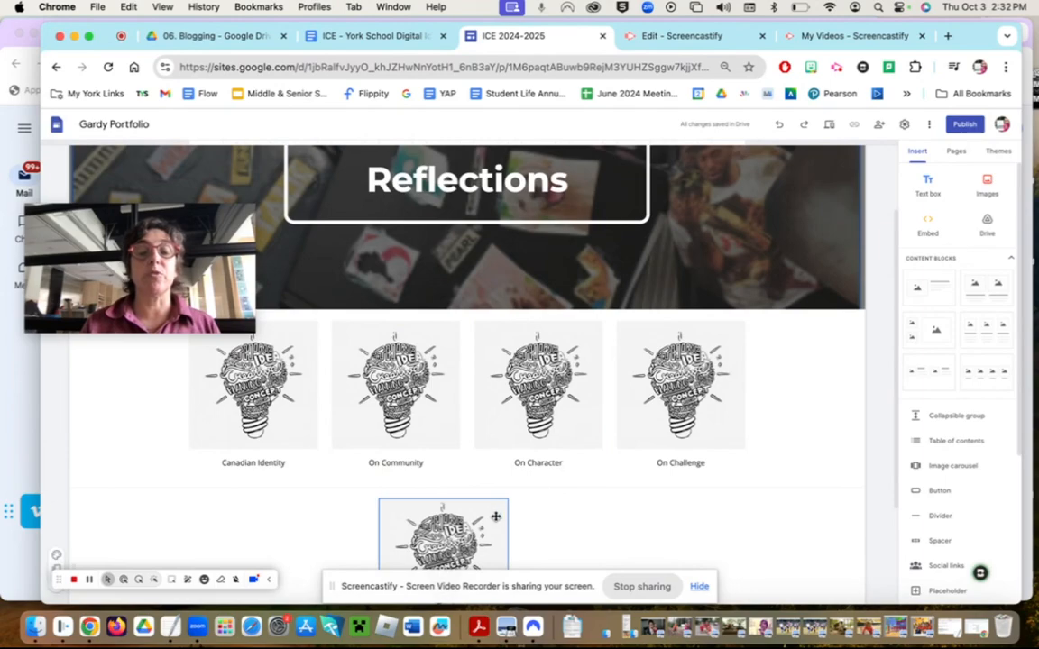
double_click(275, 403)
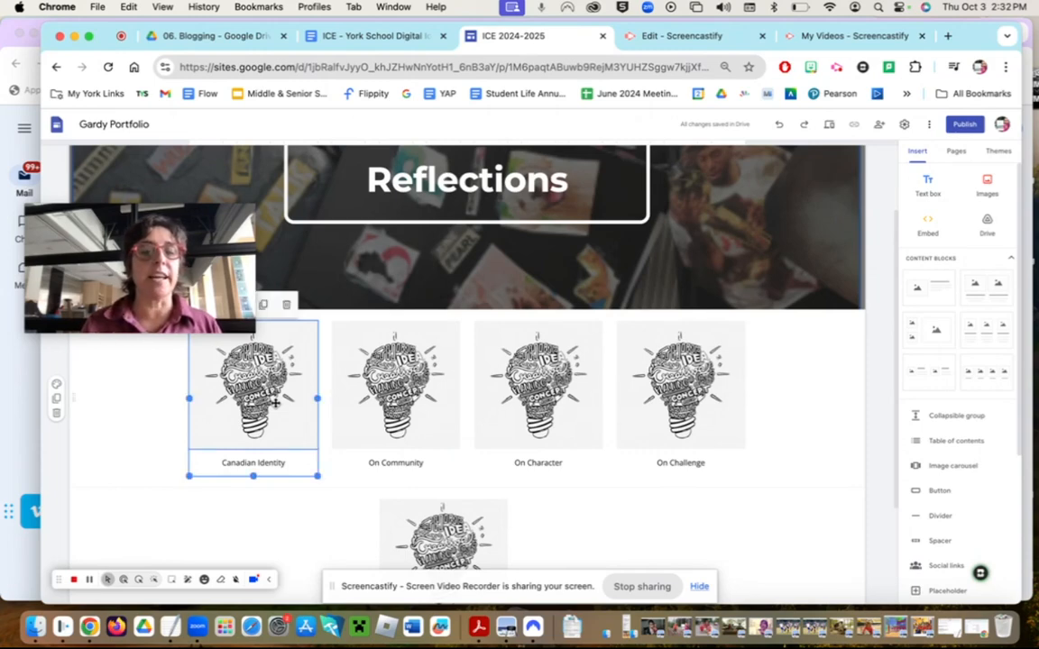
click(205, 530)
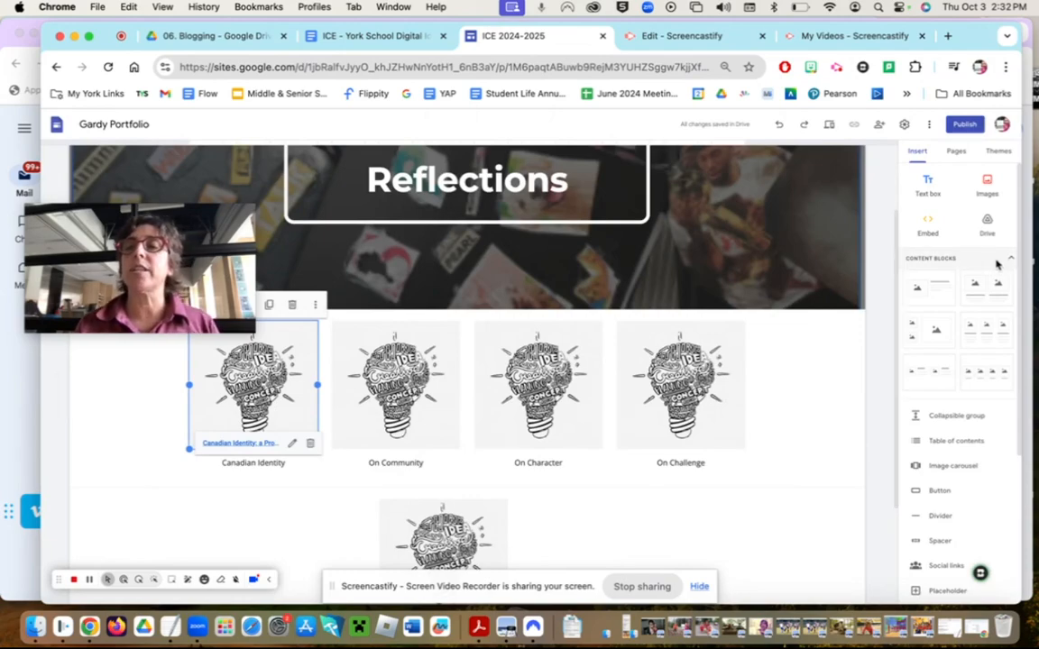
click(960, 153)
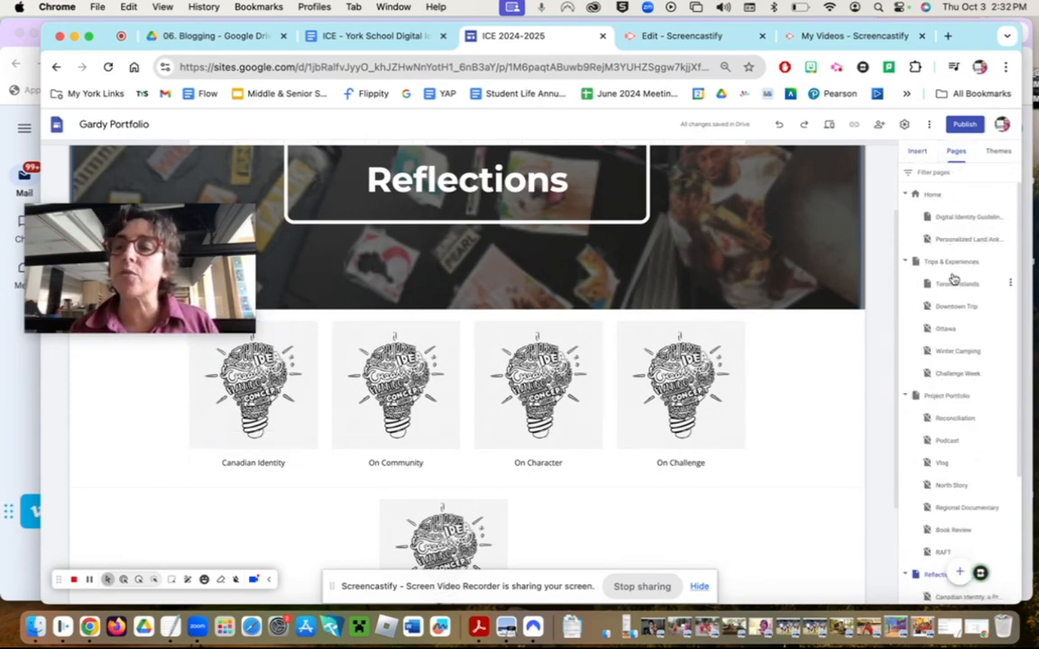
- Collapse Trips & Experiences and Project Portfolio, open Canadian Identity: a Prologue, and scroll its introduction
click(904, 263)
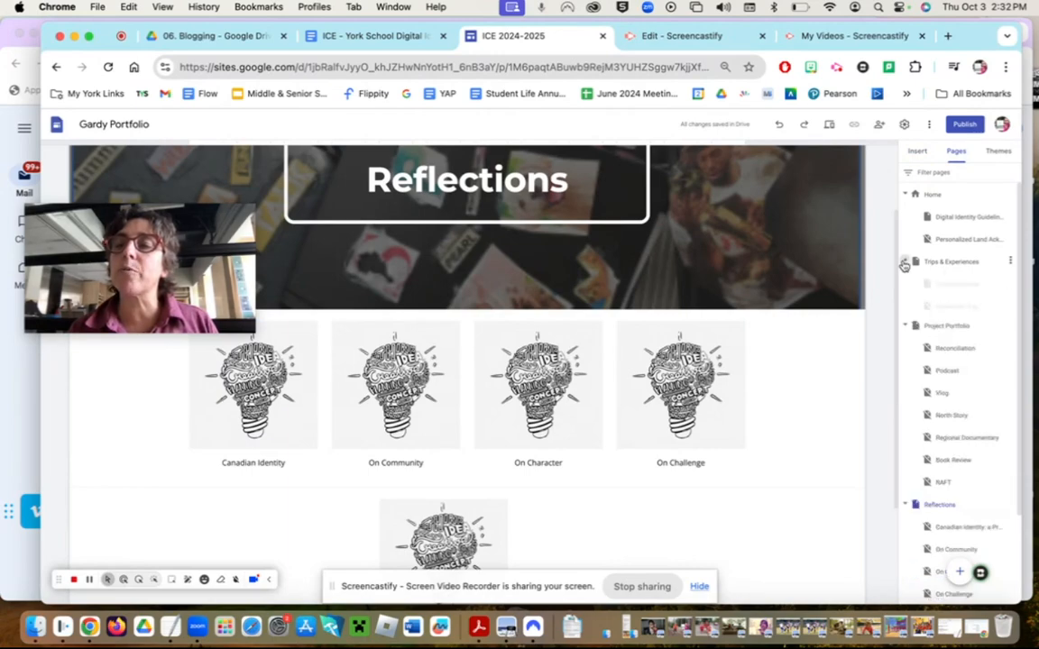
click(904, 285)
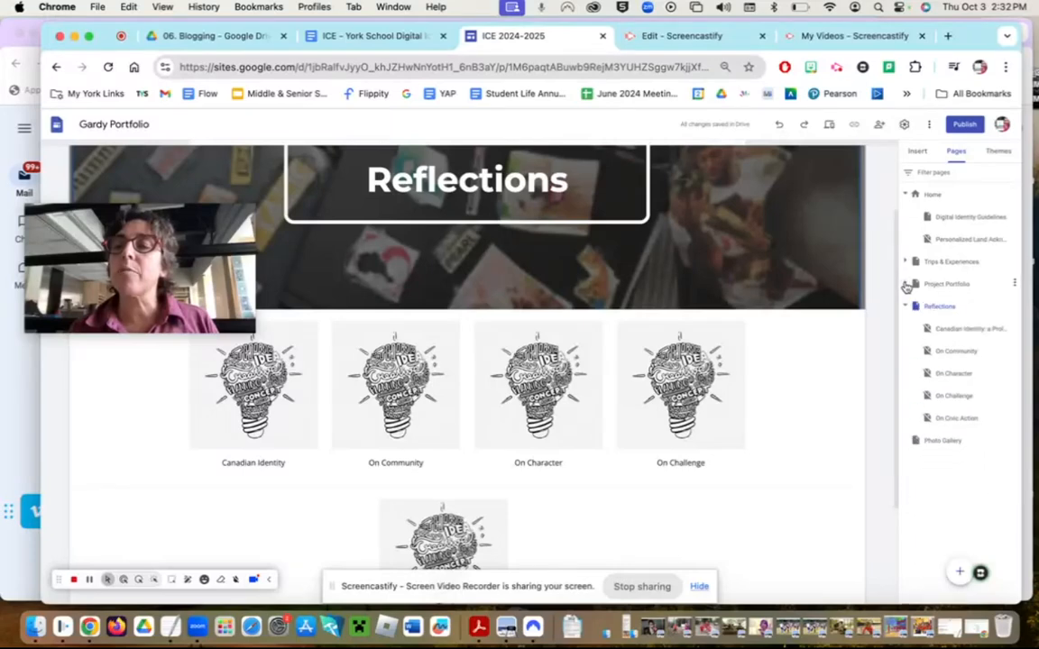
click(956, 330)
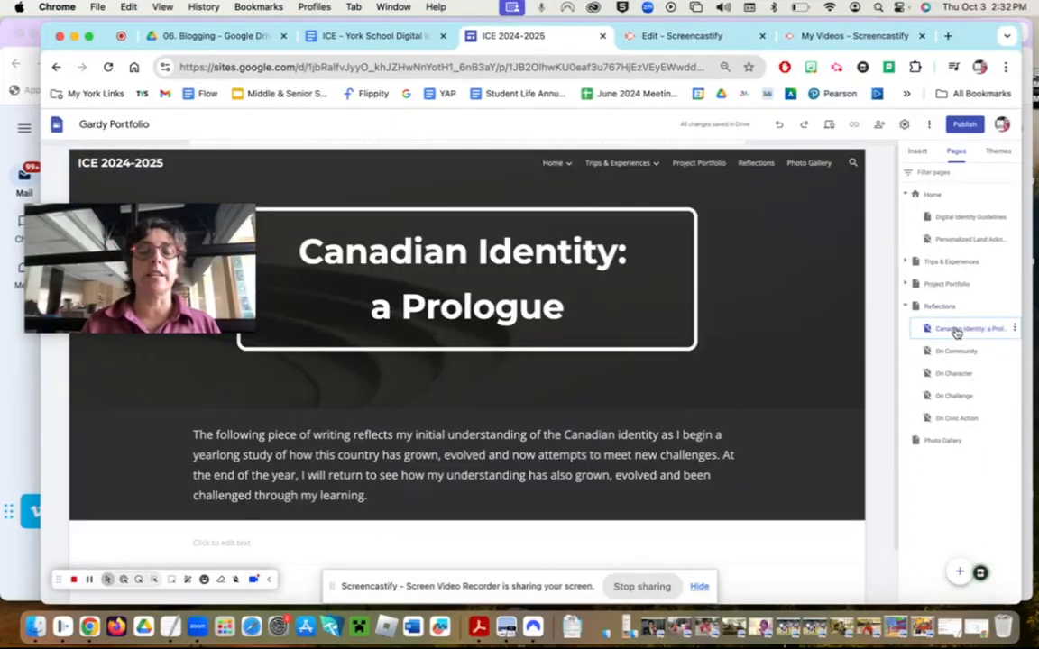
mouse_move(133, 290)
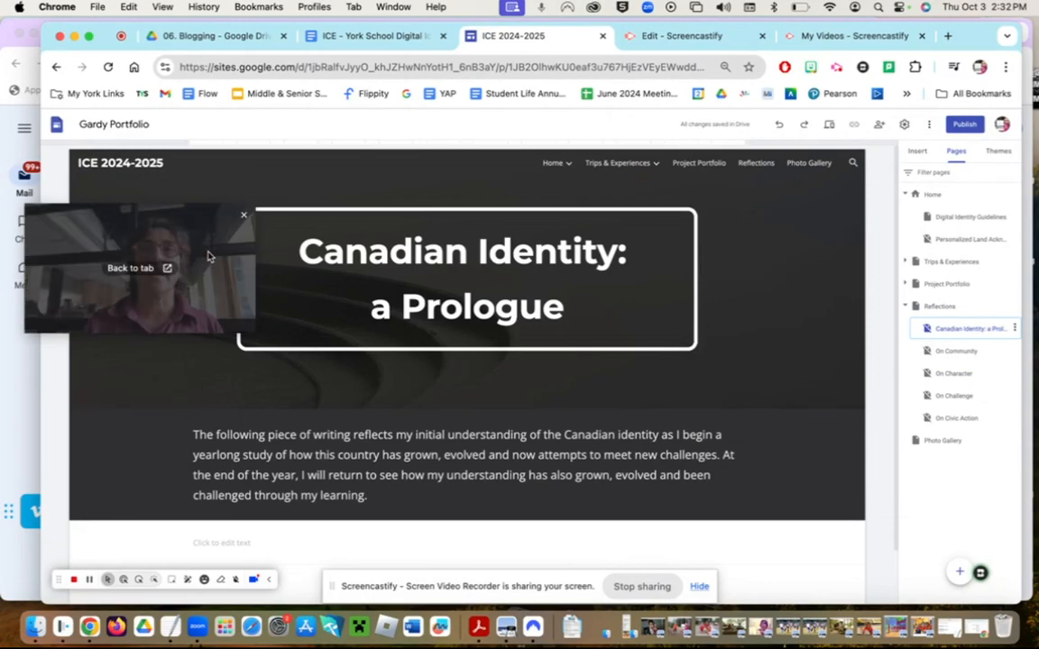
drag(208, 289, 184, 162)
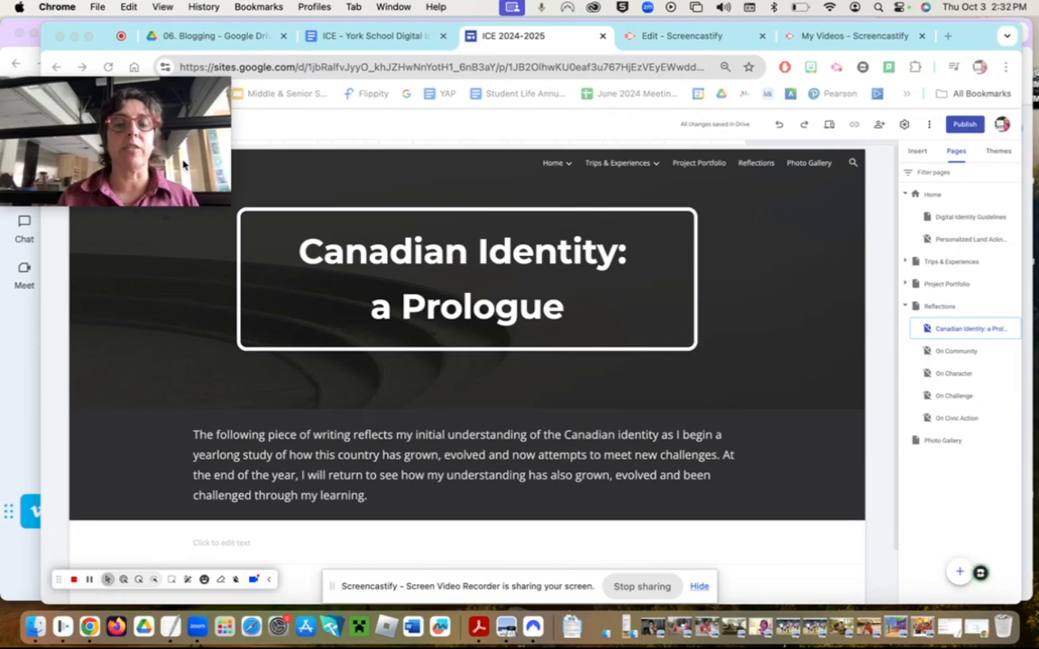
scroll(413, 422, down, 2)
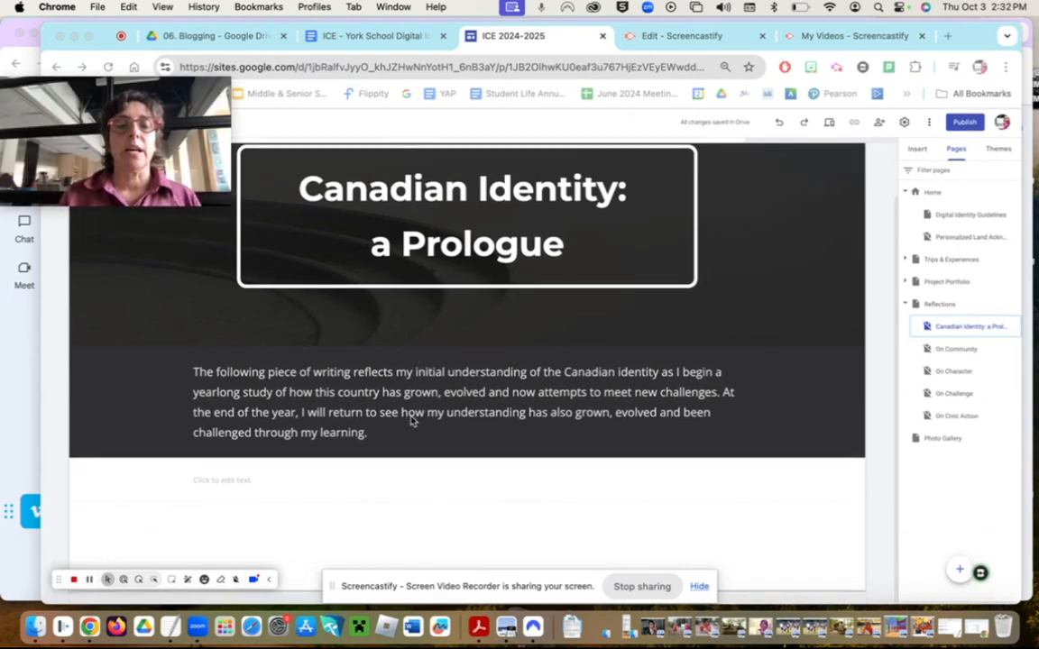
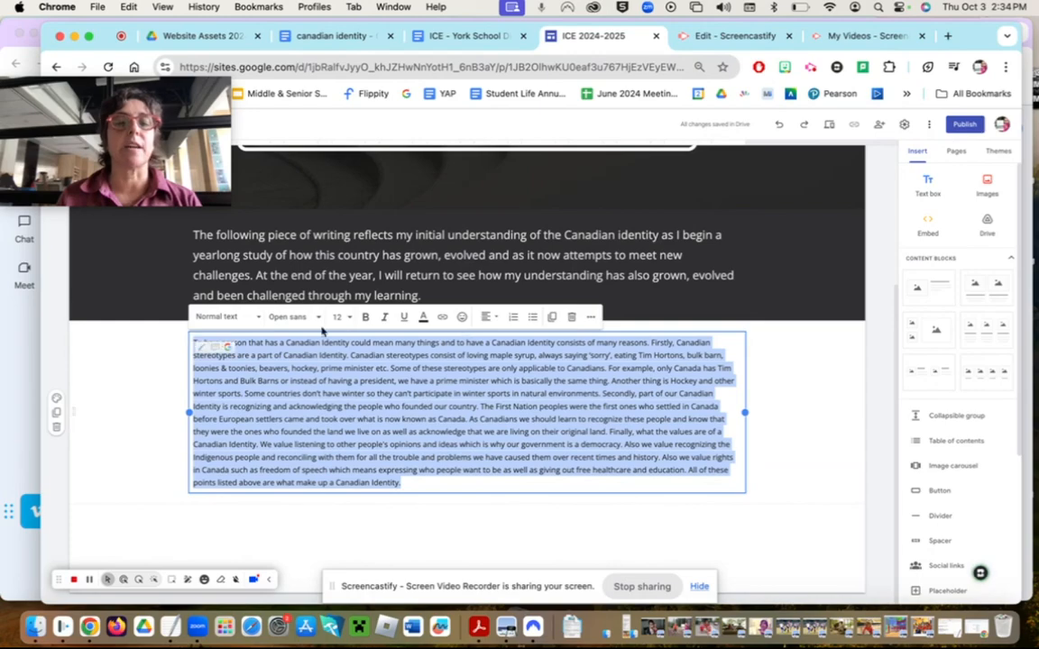
- Set the essay text to font size 14
click(340, 317)
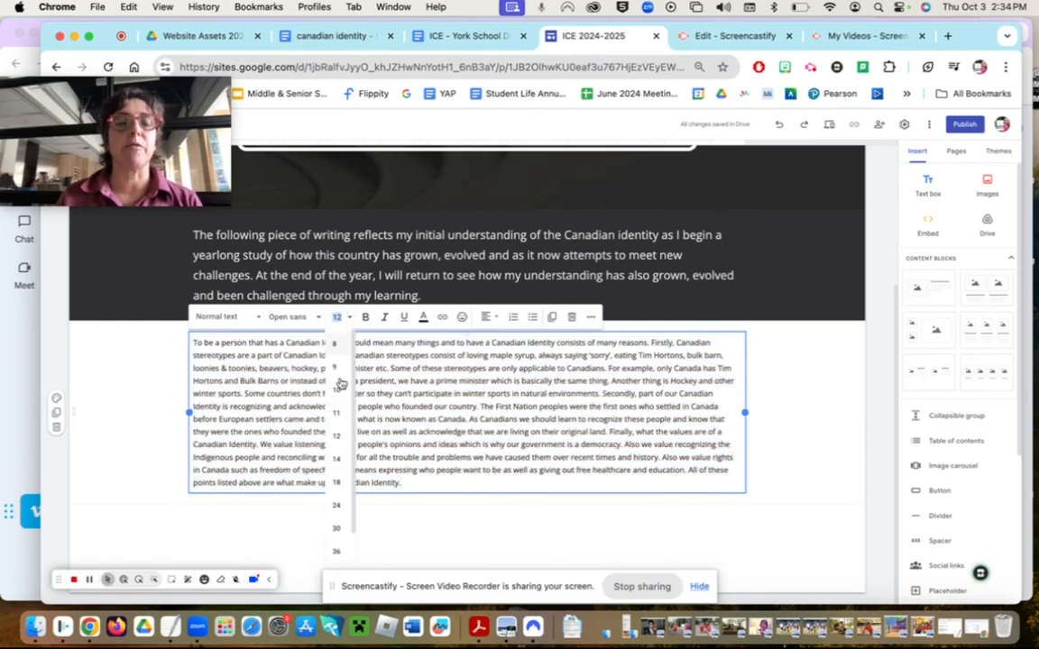
click(340, 460)
scroll(387, 467, up, 2)
scroll(388, 466, down, 4)
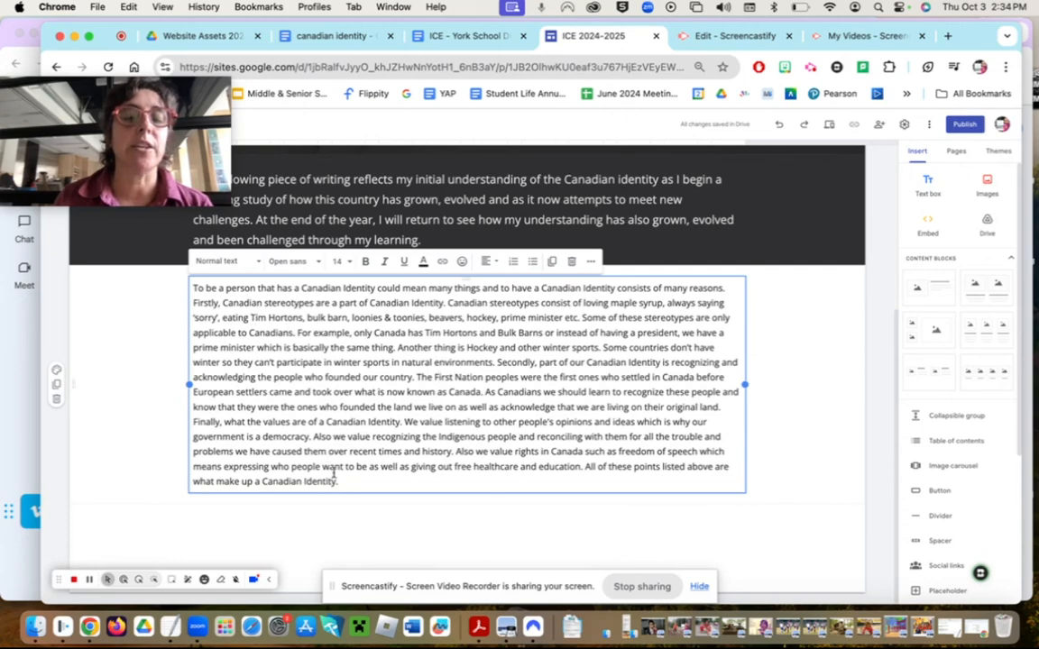
- Apply Indie Flower to the opening words 'To be a person'
drag(192, 287, 252, 289)
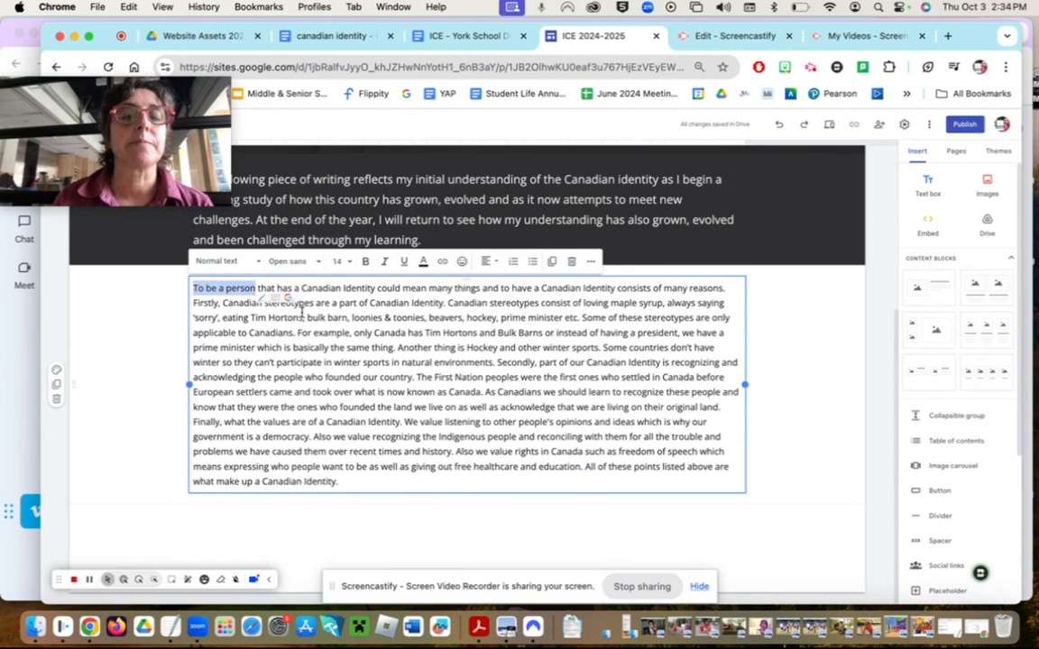
click(312, 263)
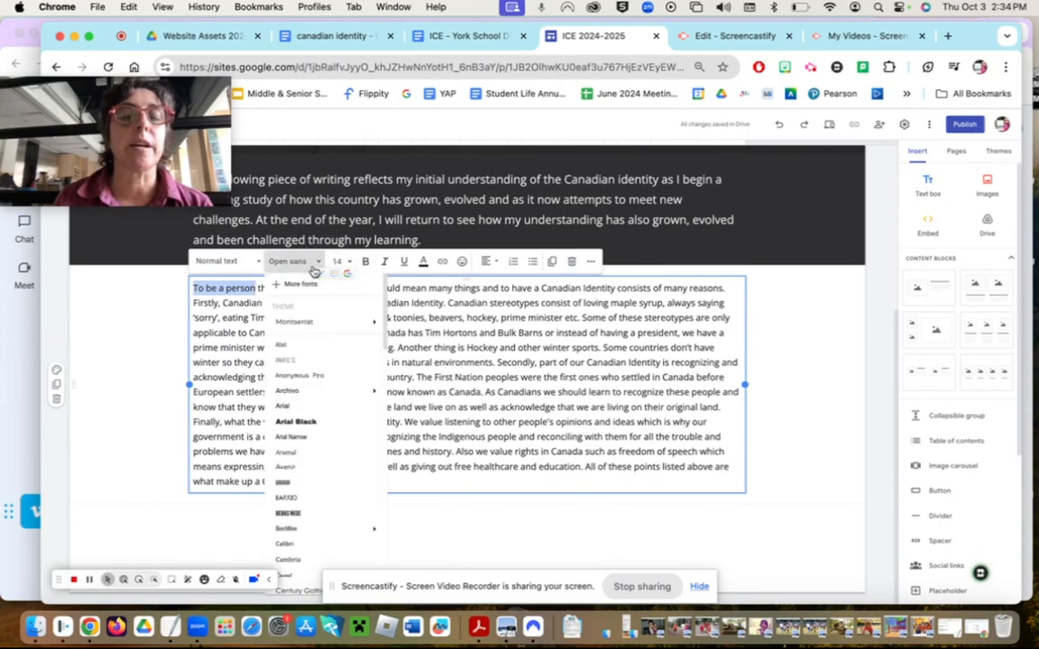
scroll(331, 451, down, 5)
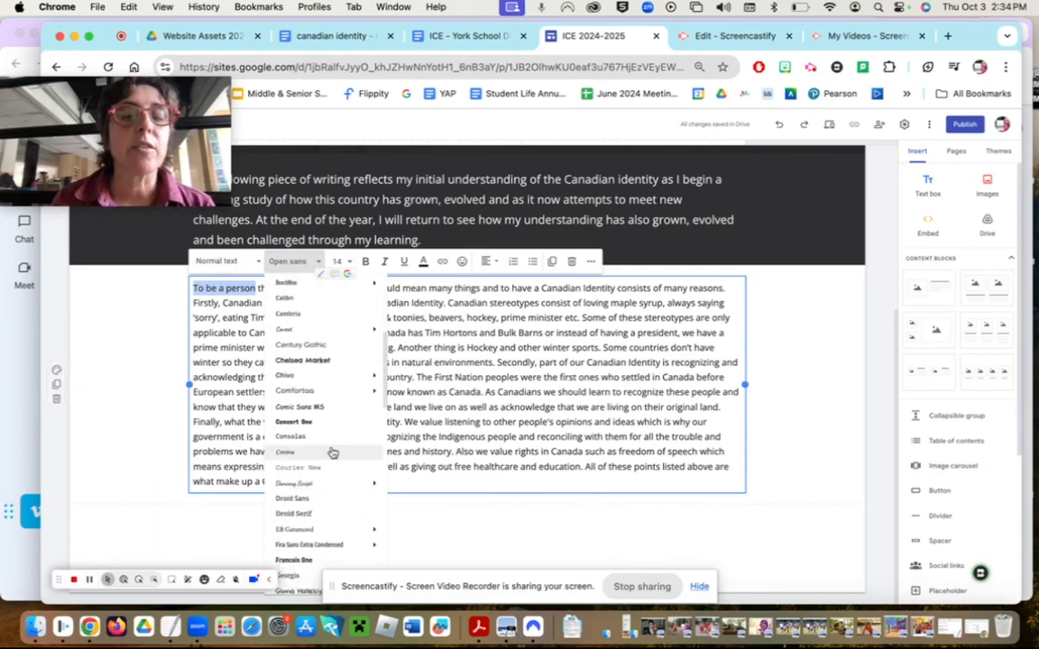
scroll(332, 442, down, 3)
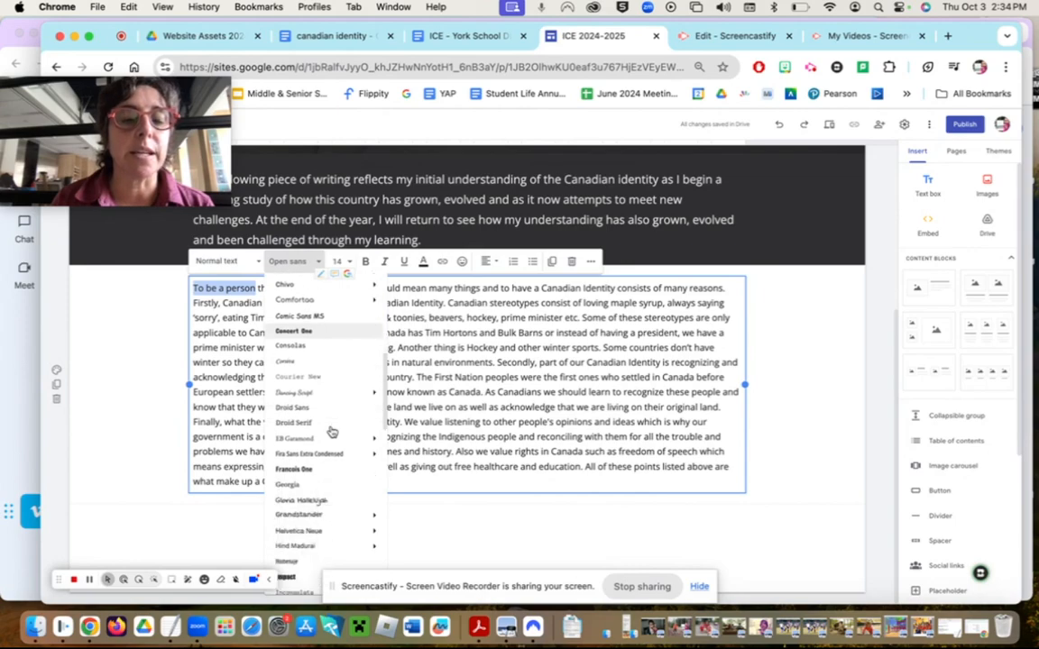
scroll(332, 432, down, 3)
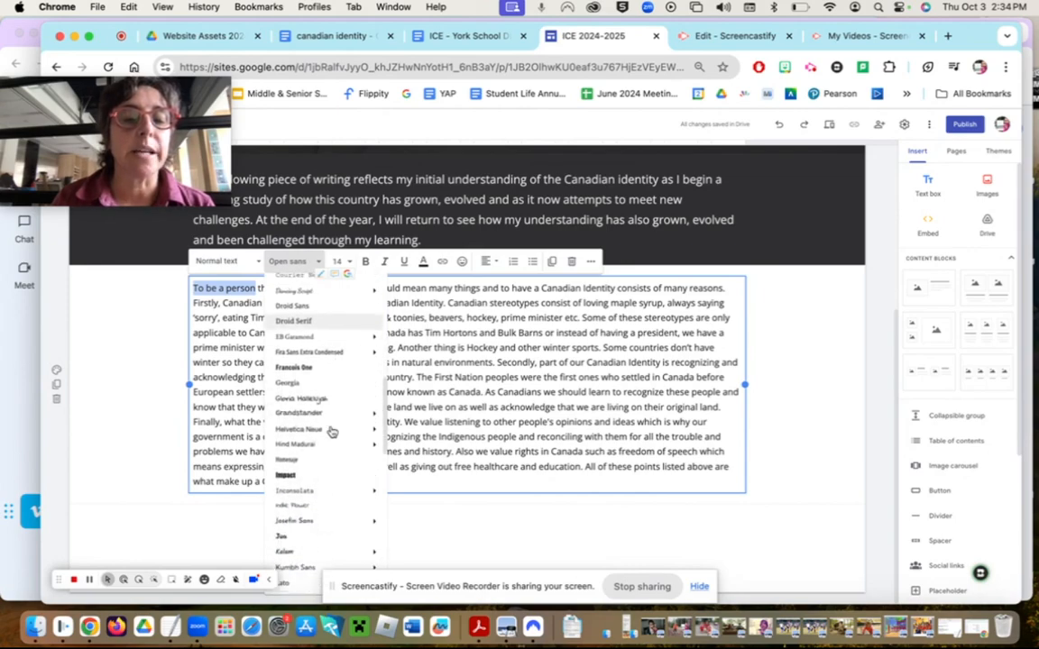
scroll(324, 451, down, 3)
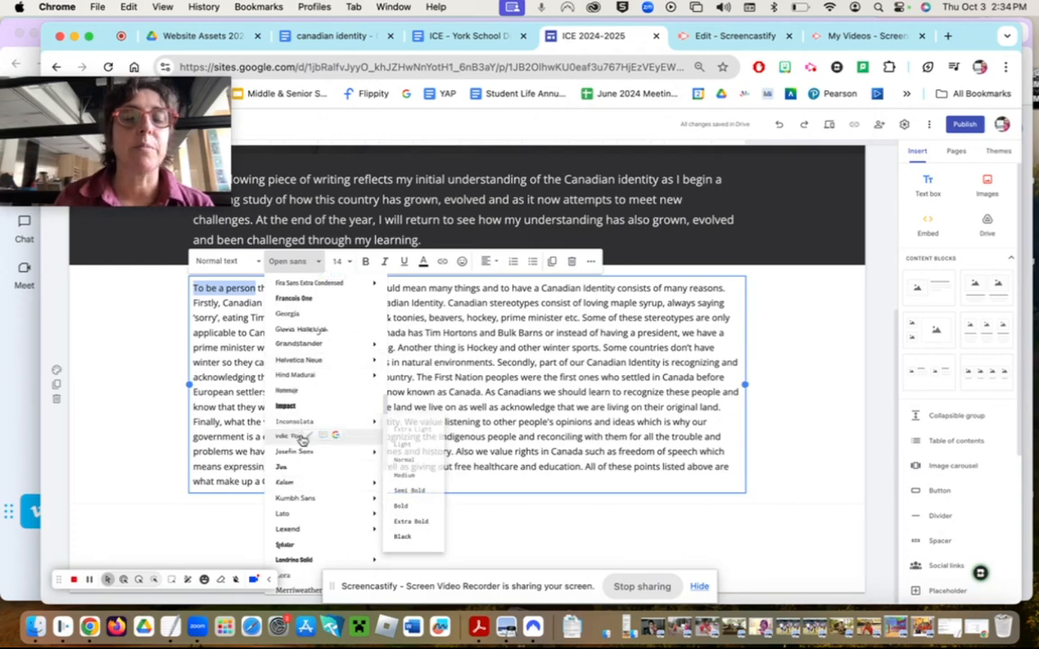
click(300, 436)
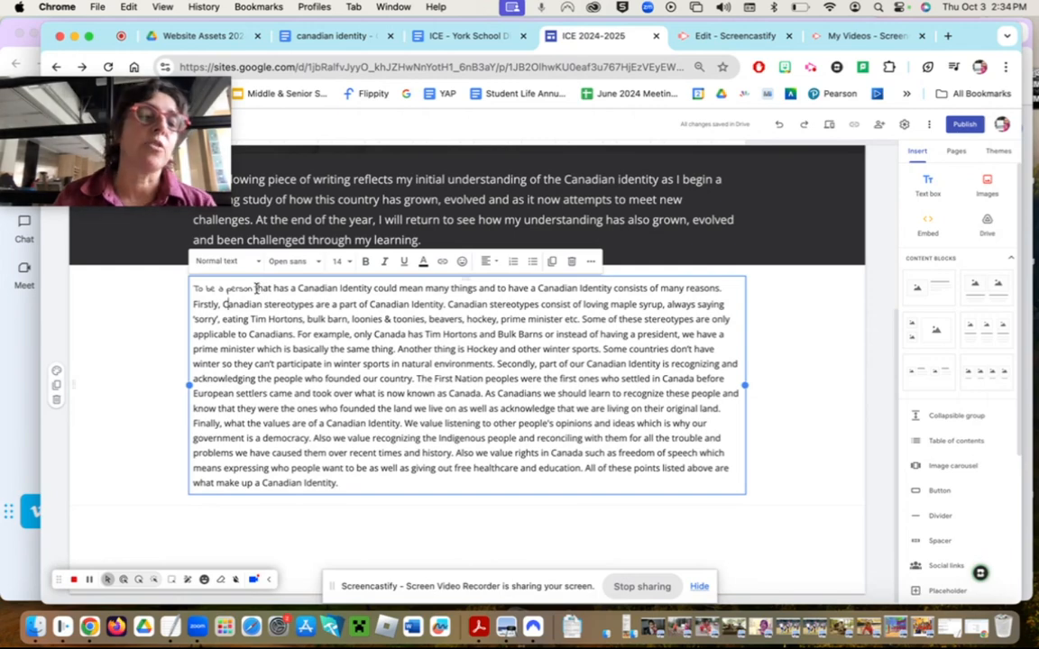
- Switch the opening words to Montserrat Normal instead and finish editing the essay
drag(254, 289, 190, 288)
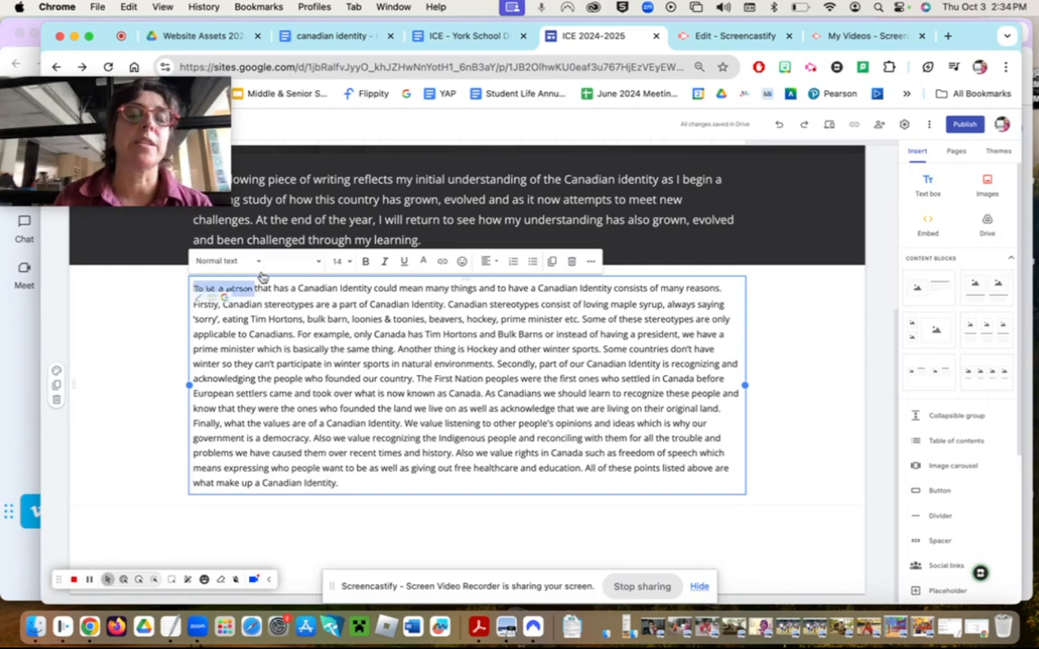
click(312, 266)
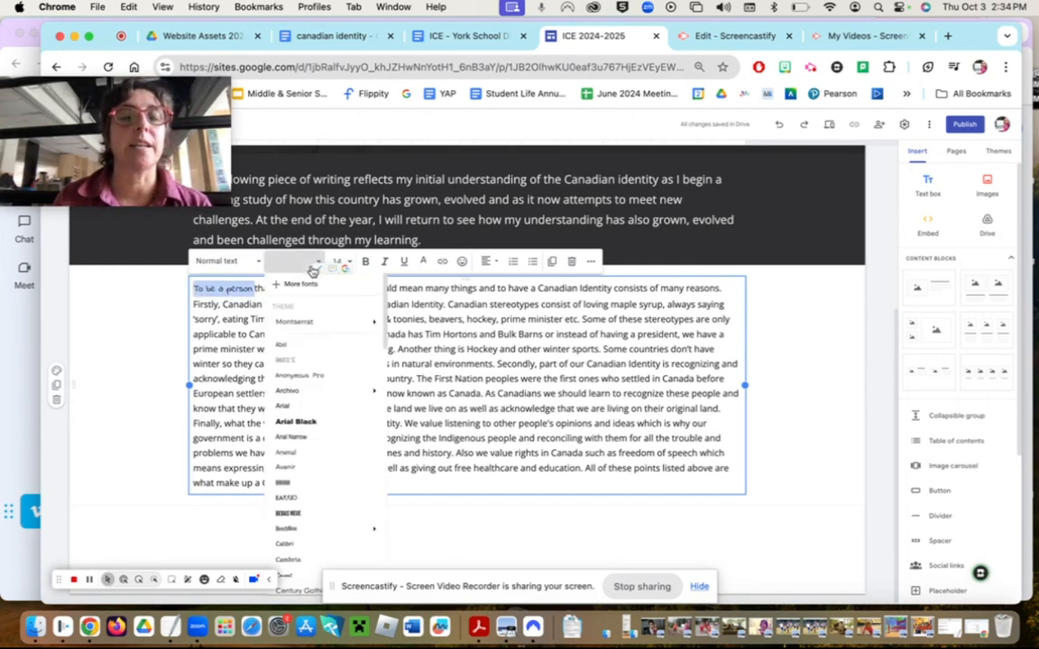
mouse_move(298, 324)
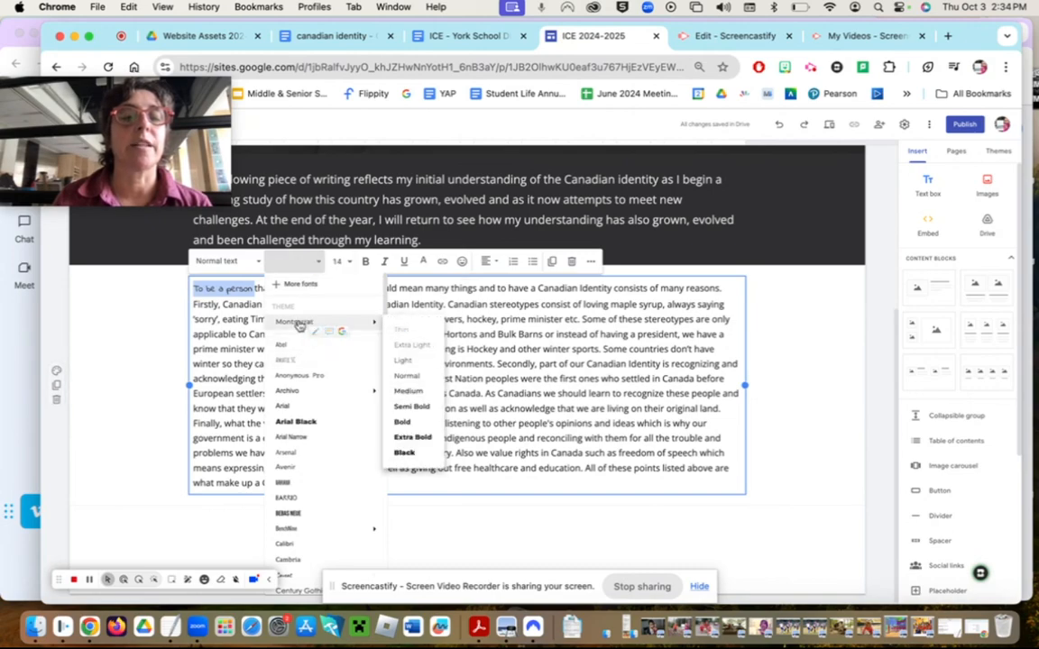
click(406, 375)
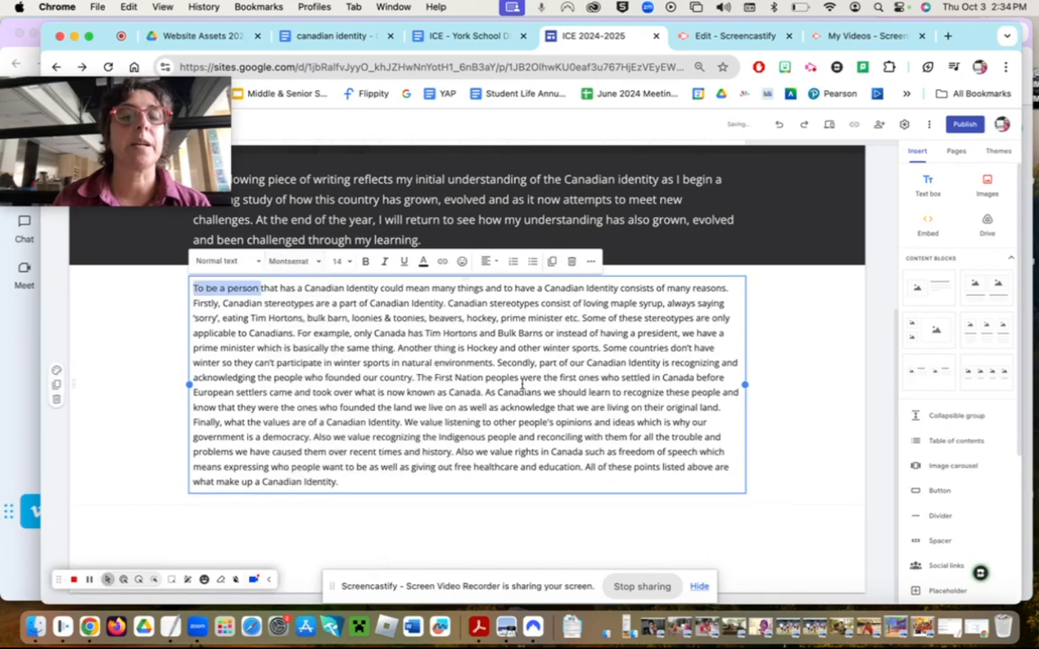
click(499, 378)
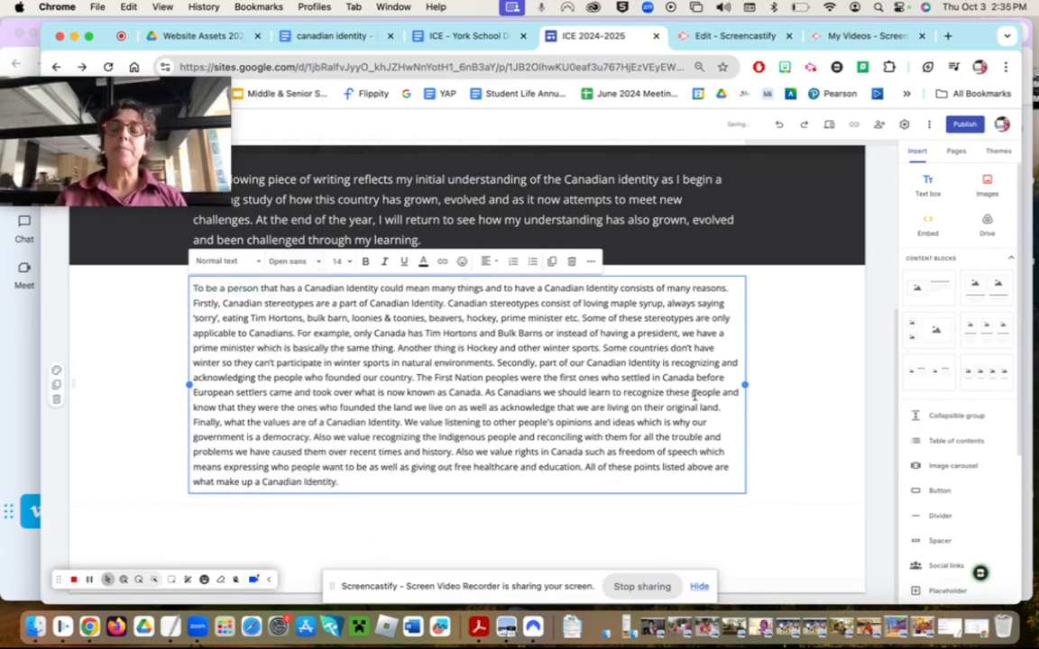
click(798, 398)
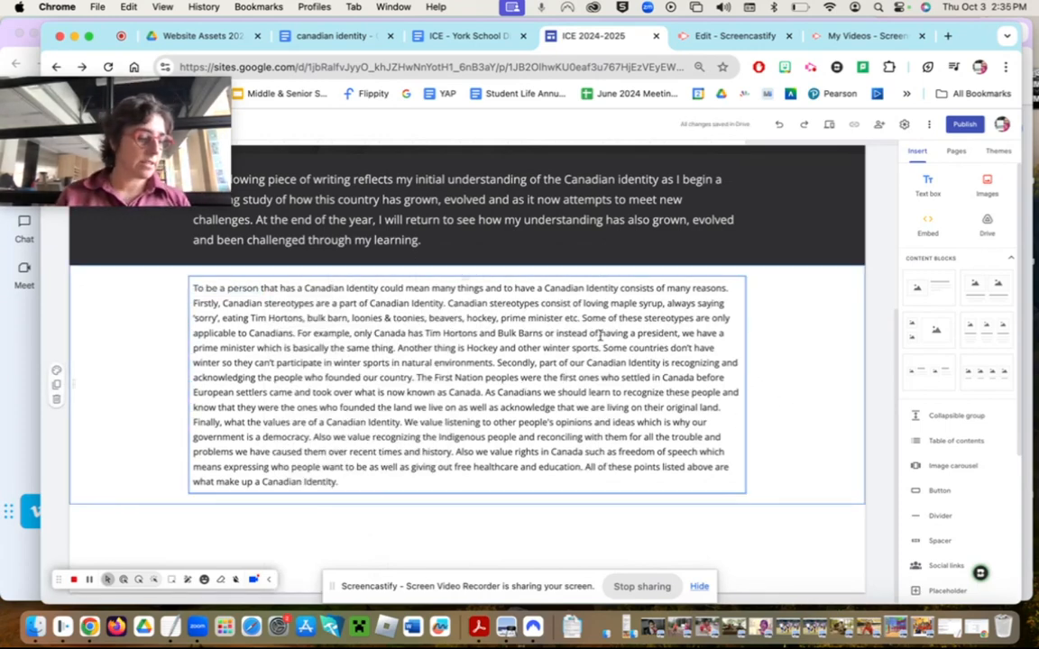
scroll(599, 335, up, 5)
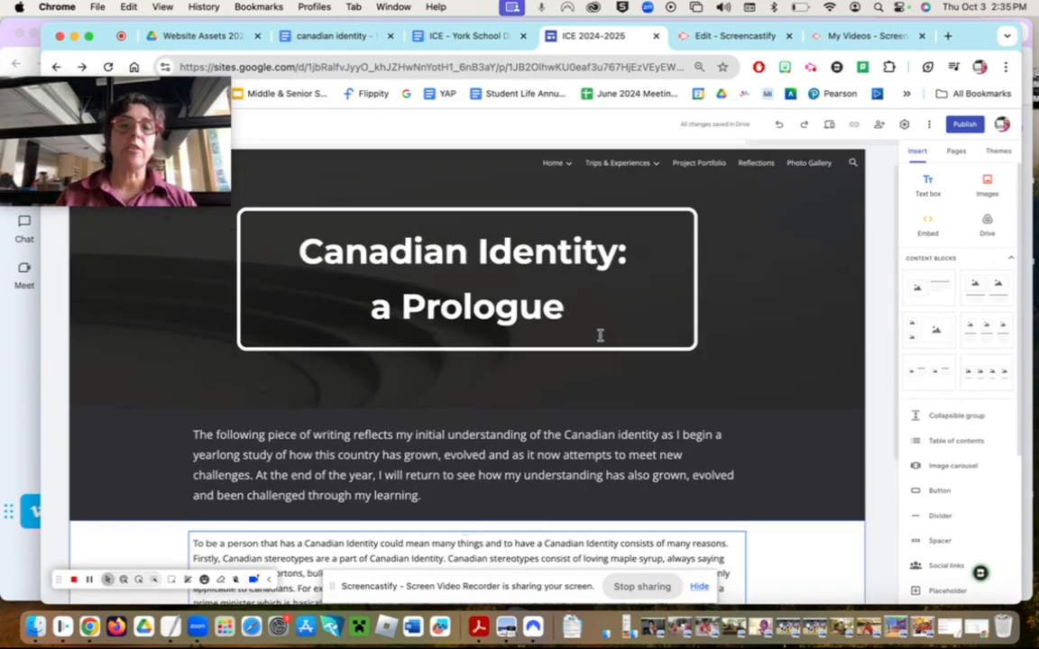
- Select the Prologue header and open Image > Select, after cancelling an upload attempt
click(629, 455)
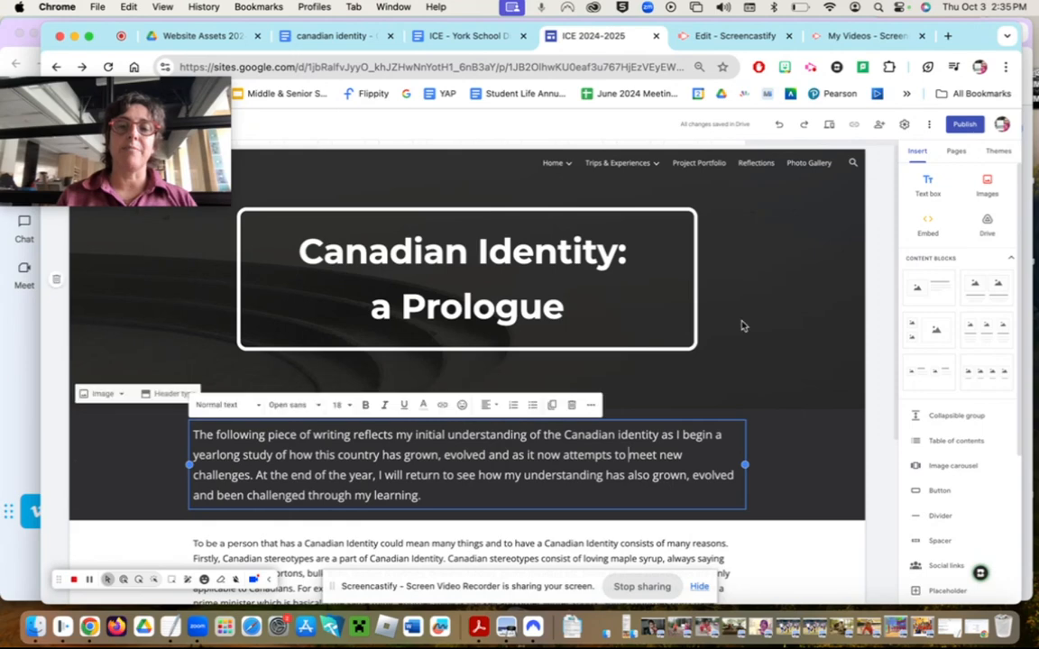
click(741, 325)
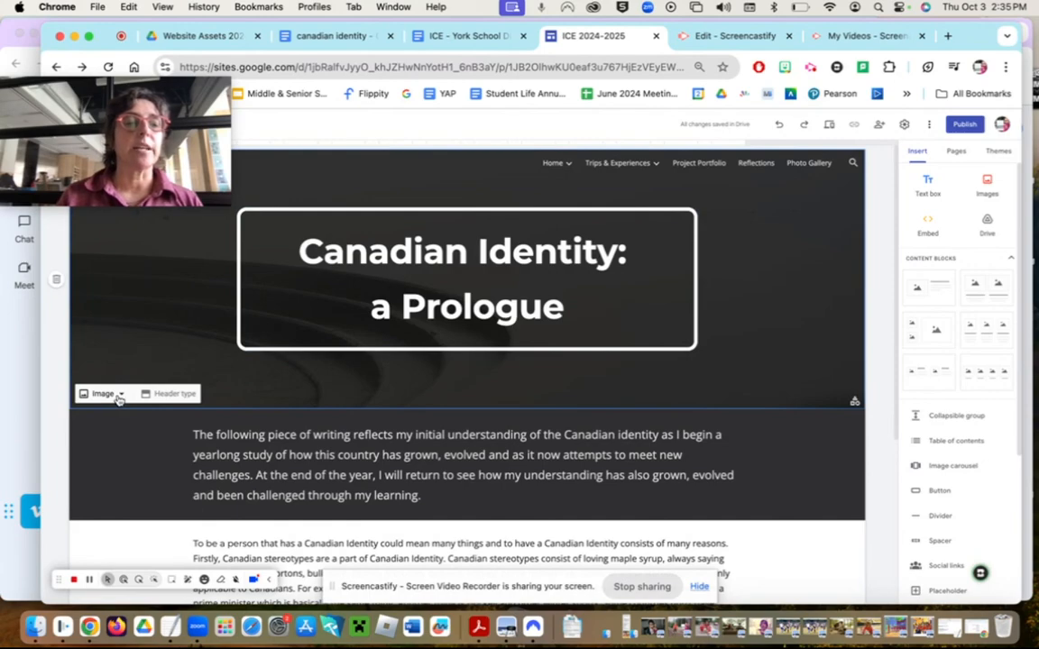
drag(185, 178, 883, 91)
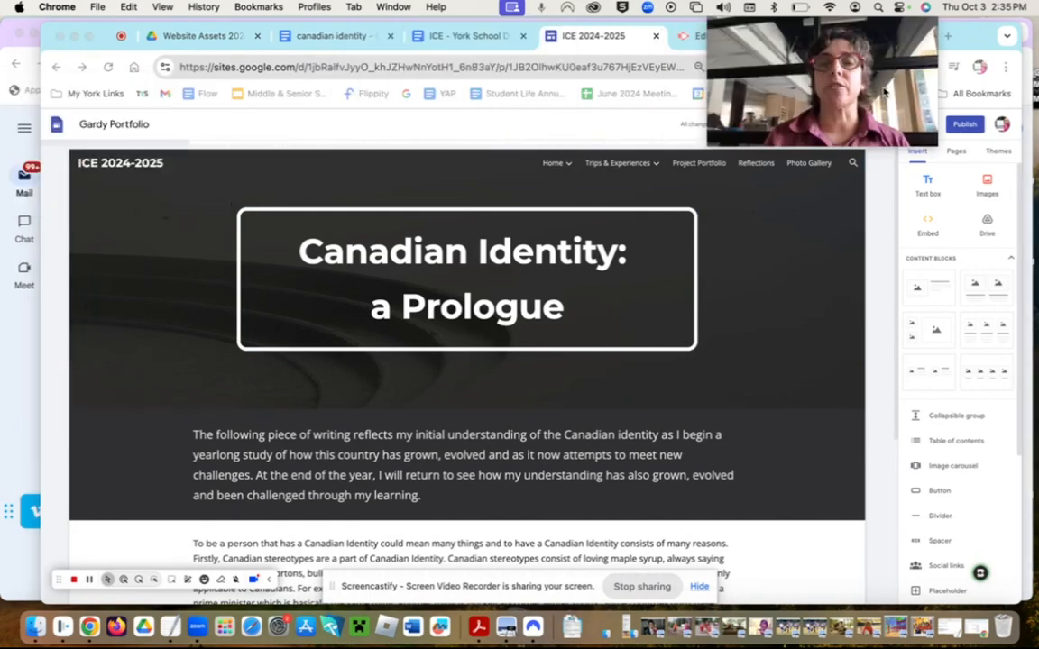
click(117, 353)
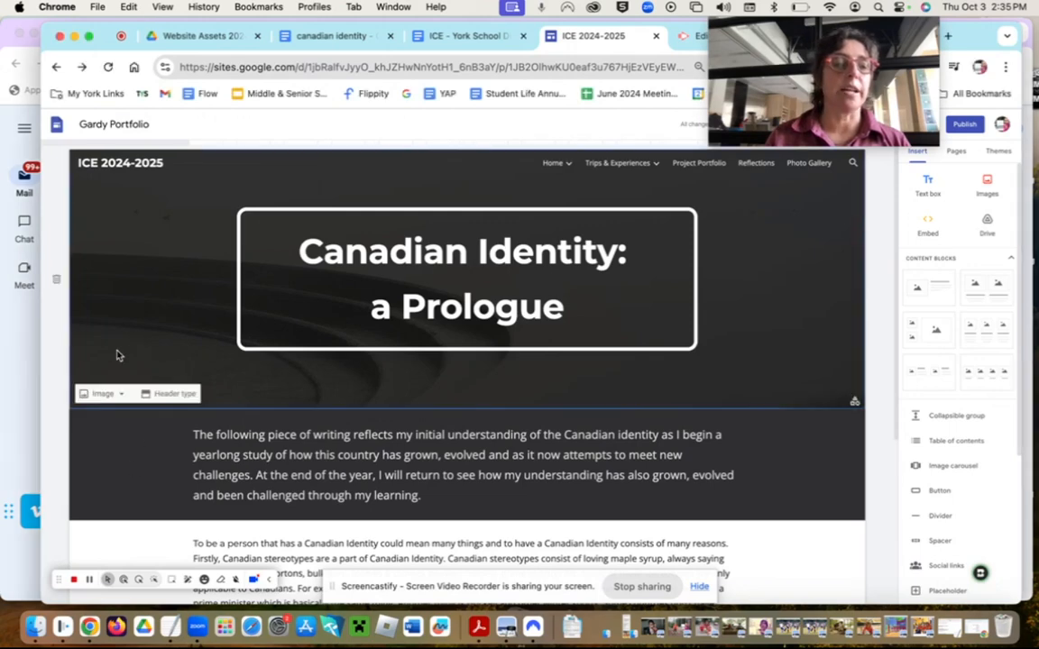
click(104, 395)
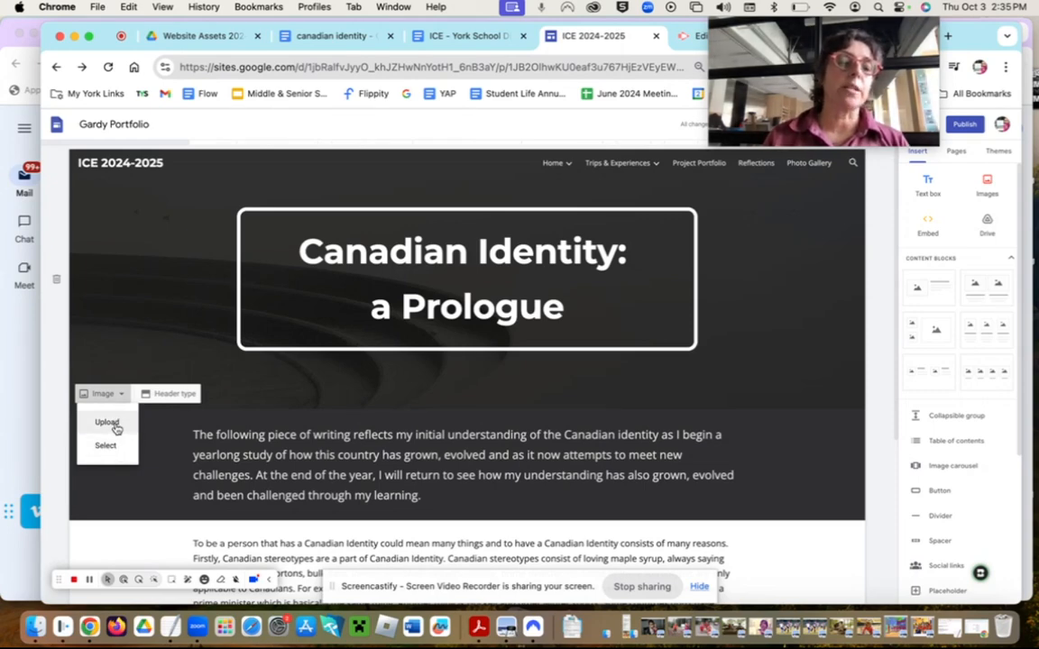
click(115, 421)
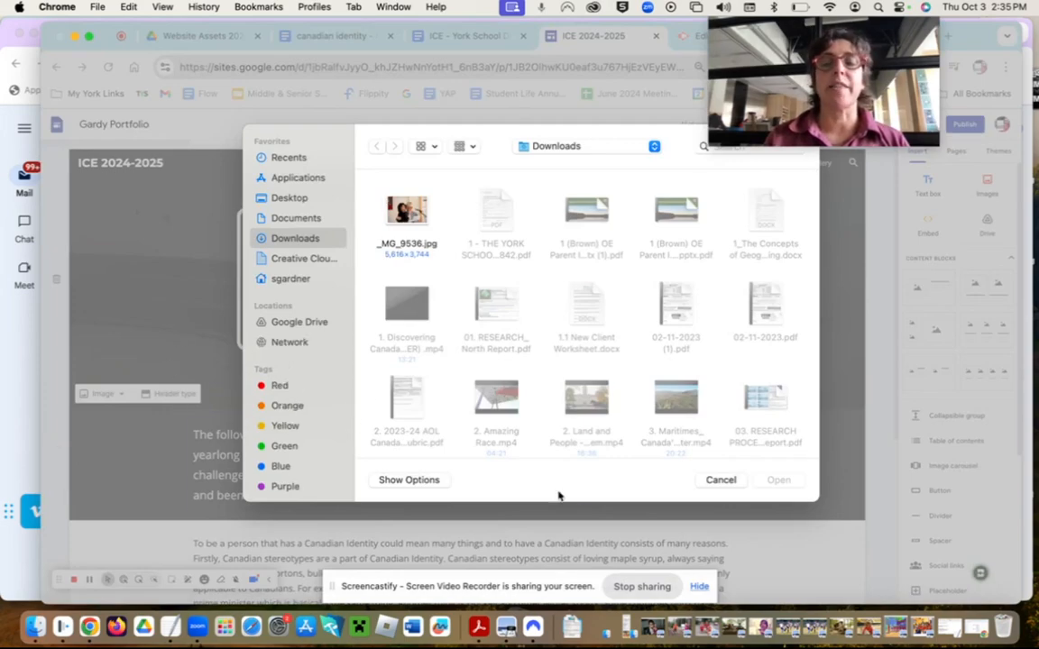
click(722, 479)
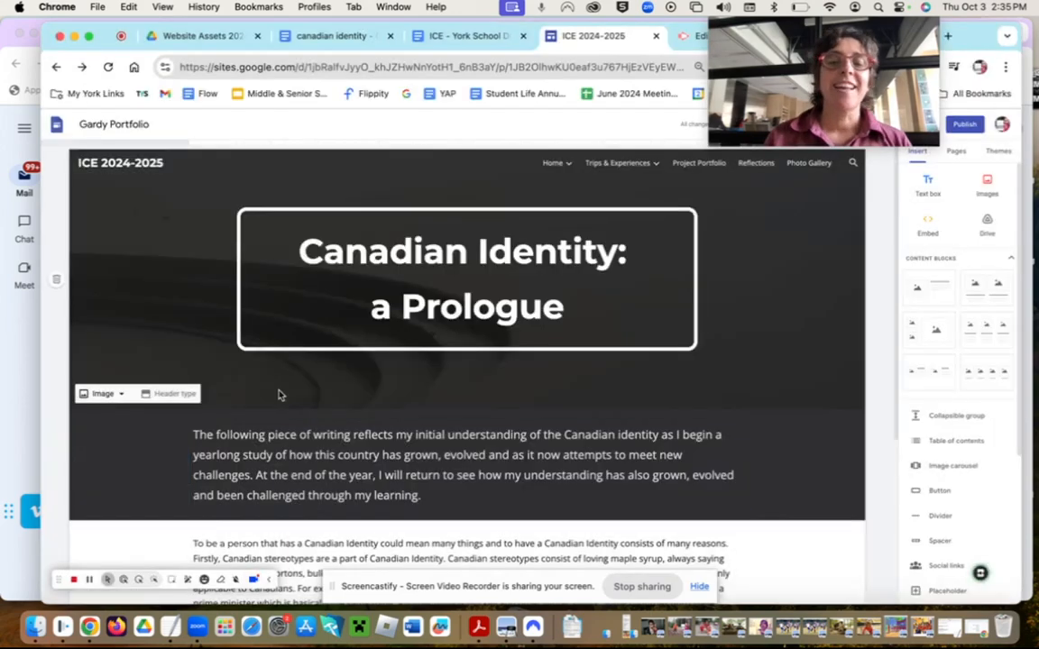
click(104, 393)
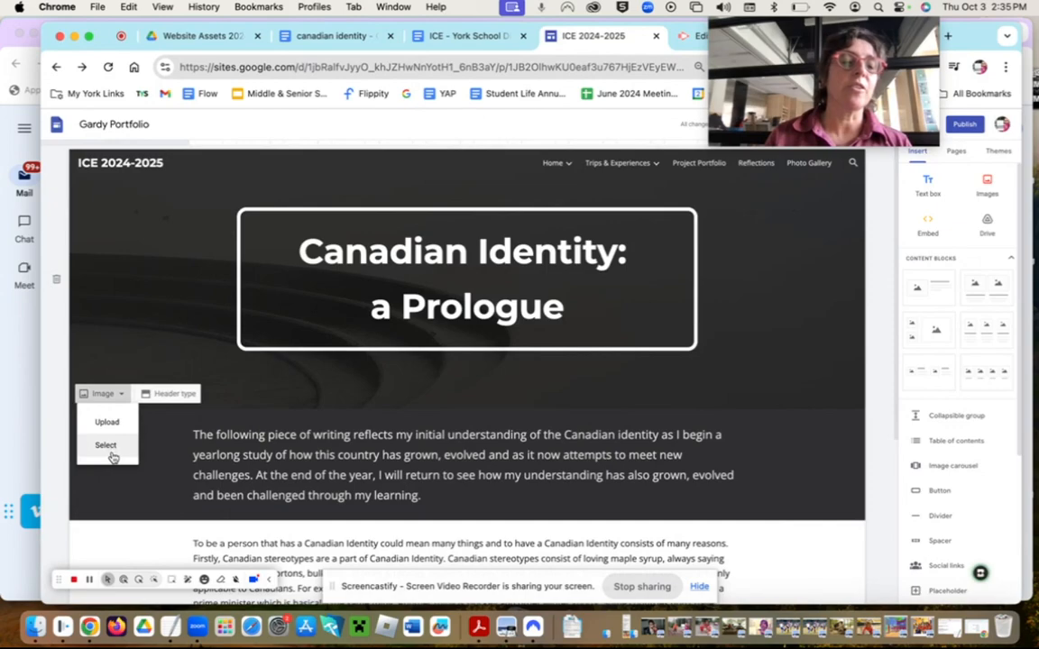
click(106, 445)
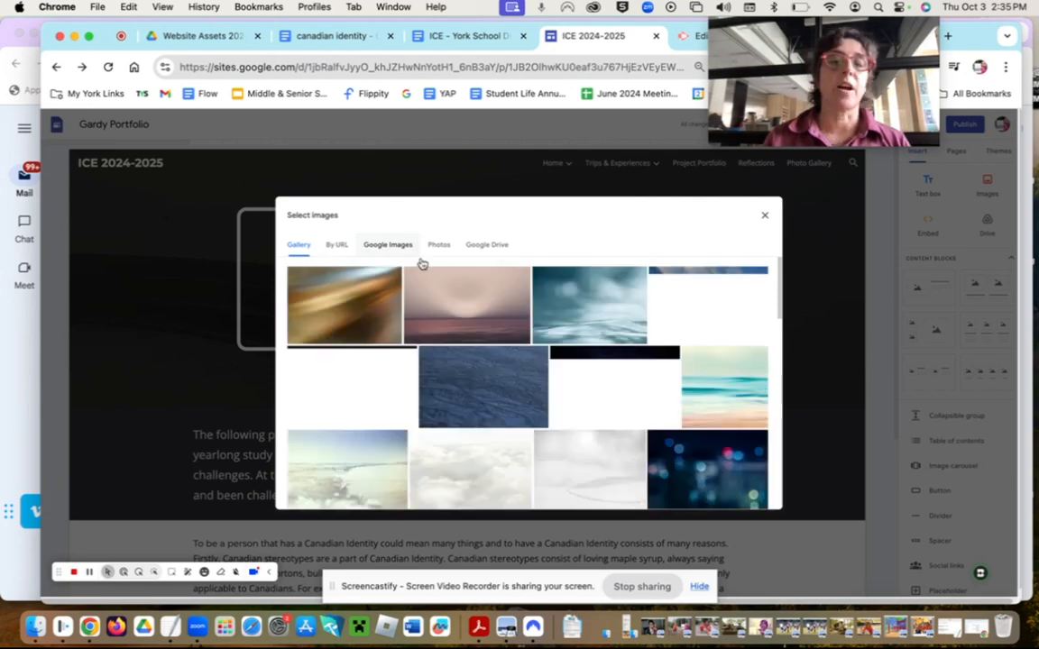
- Search Google Images for 'canada' and insert the colourful Canada map as header background
click(402, 250)
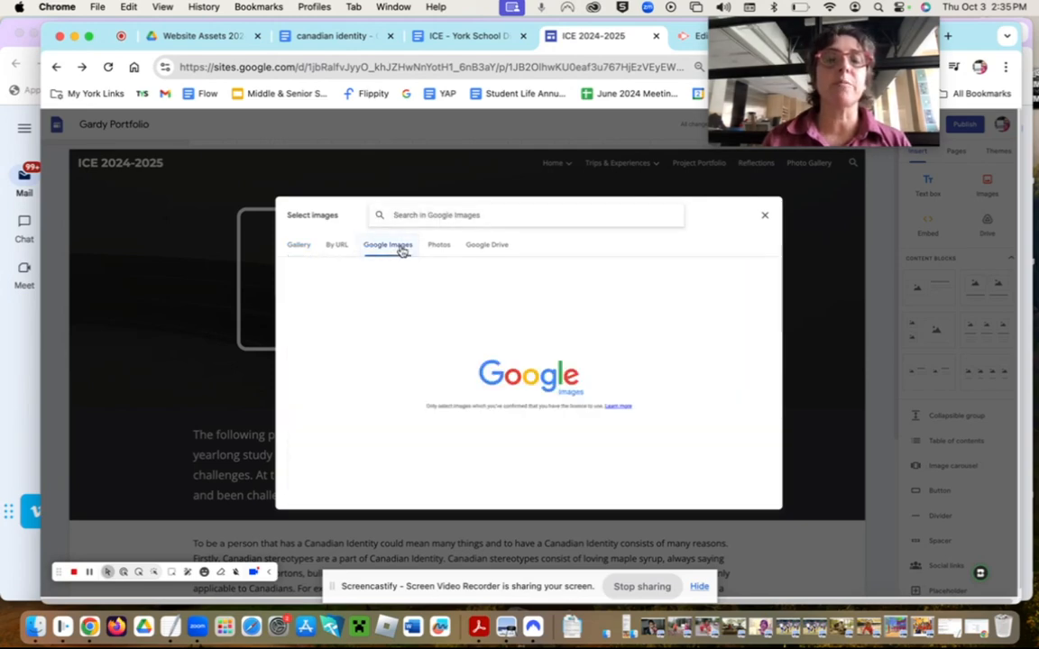
click(436, 214)
text(c)
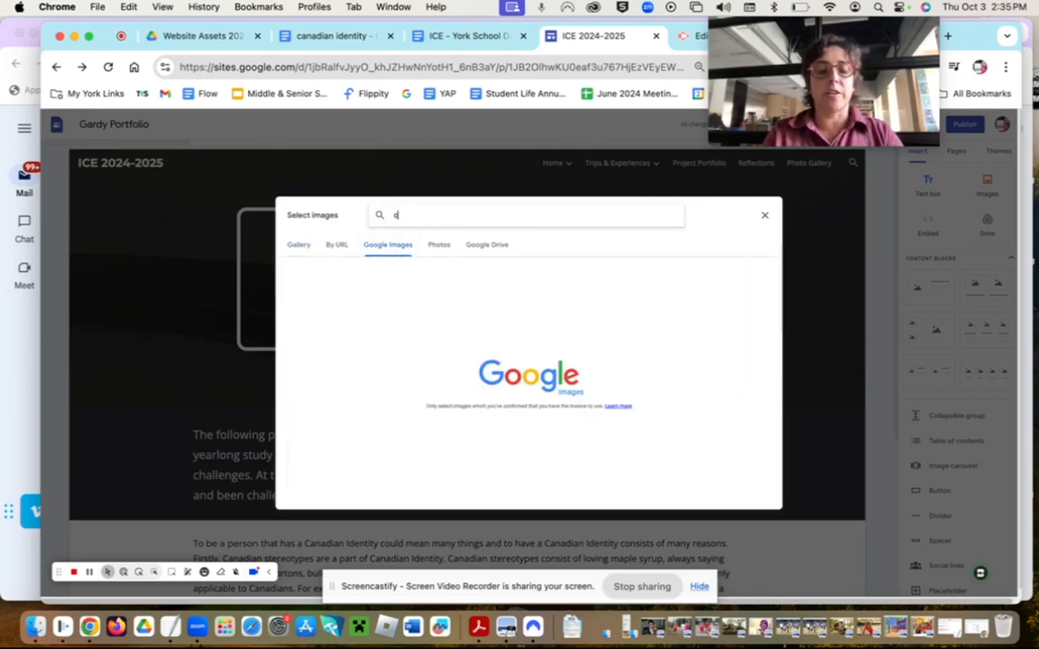
text(anada)
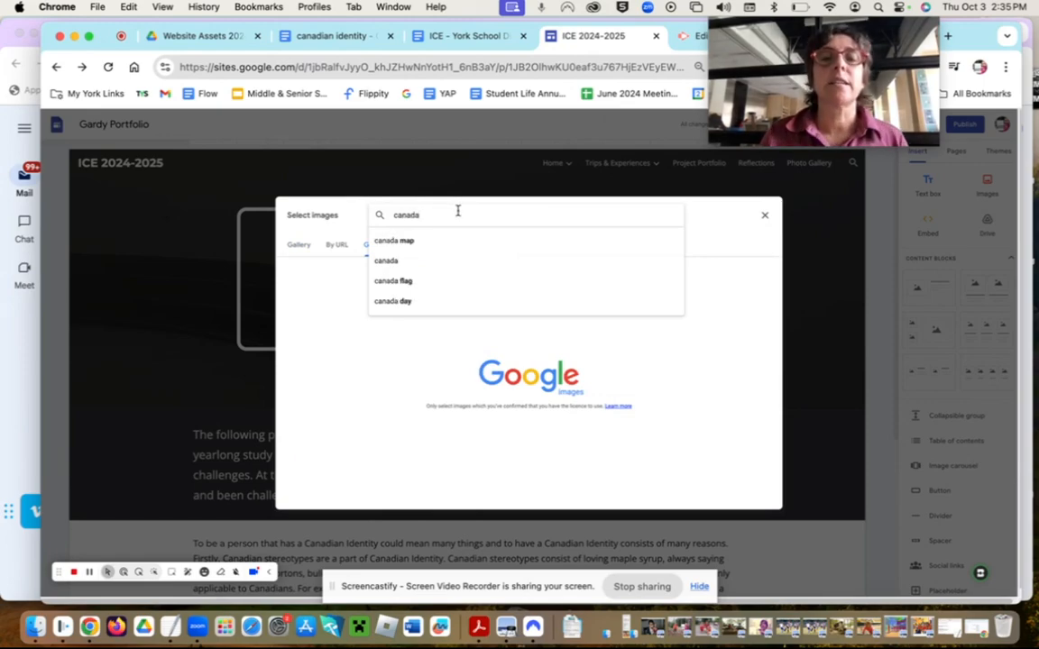
key(Return)
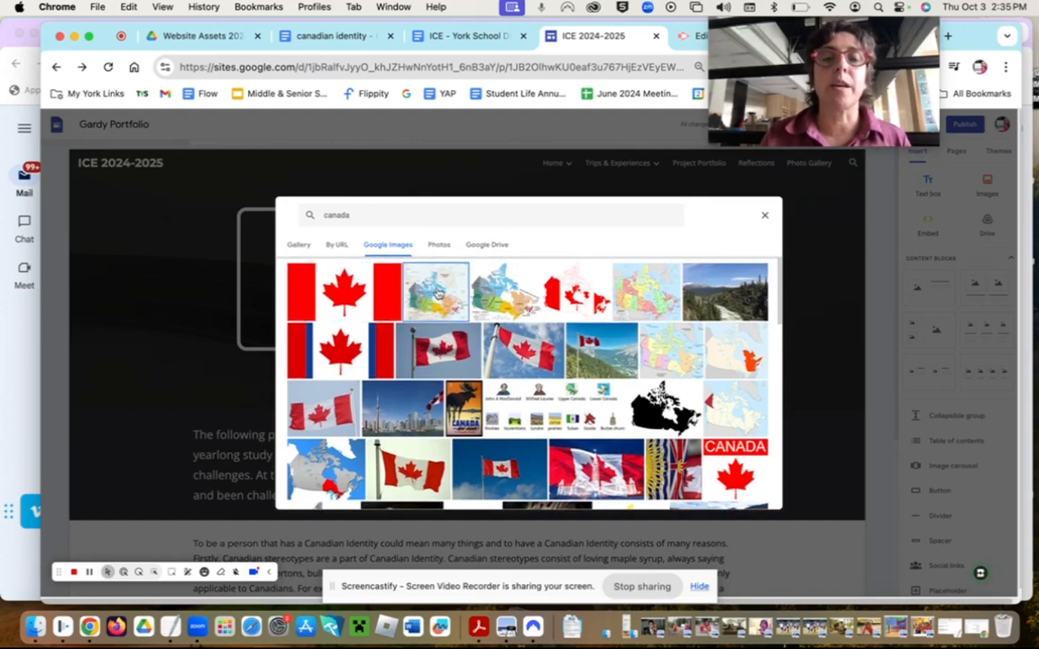
click(407, 274)
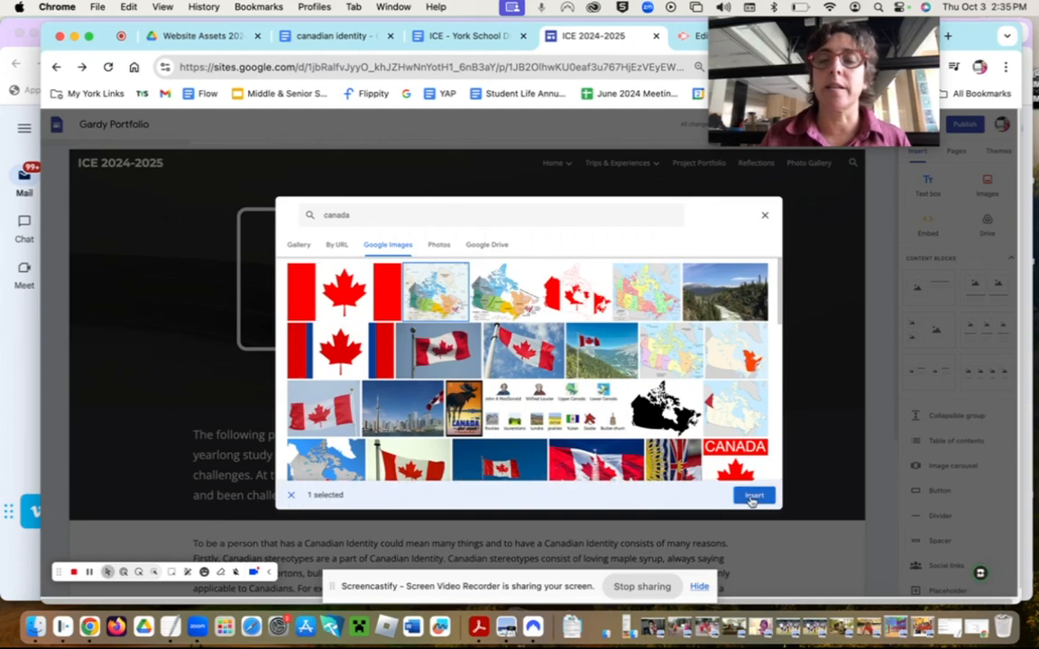
click(750, 496)
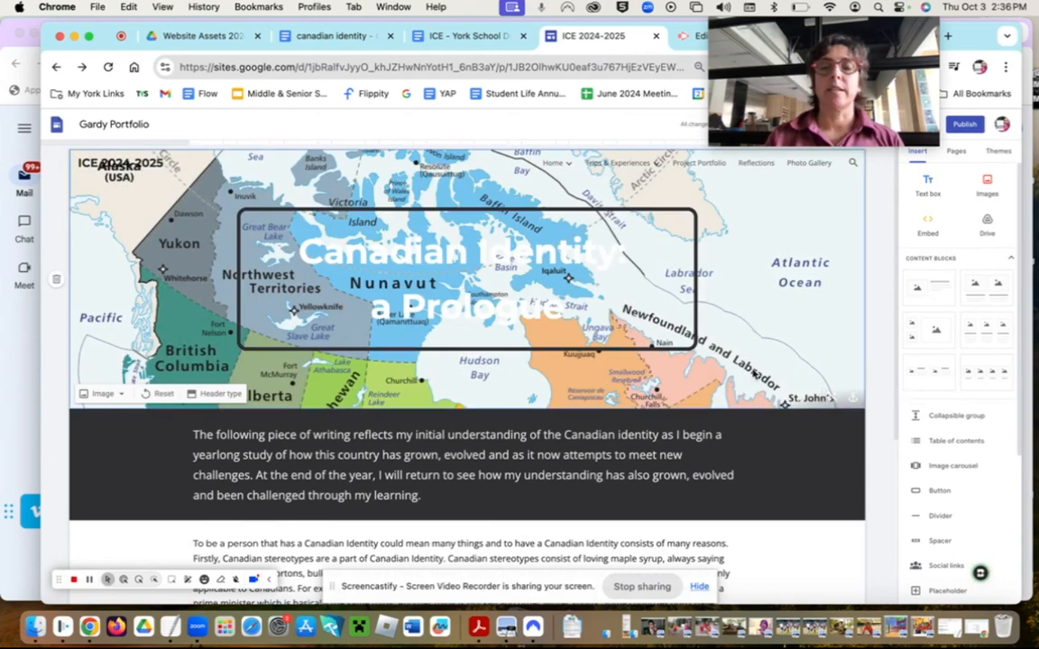
- Toggle the readability fade off and make the header title yellow
click(830, 399)
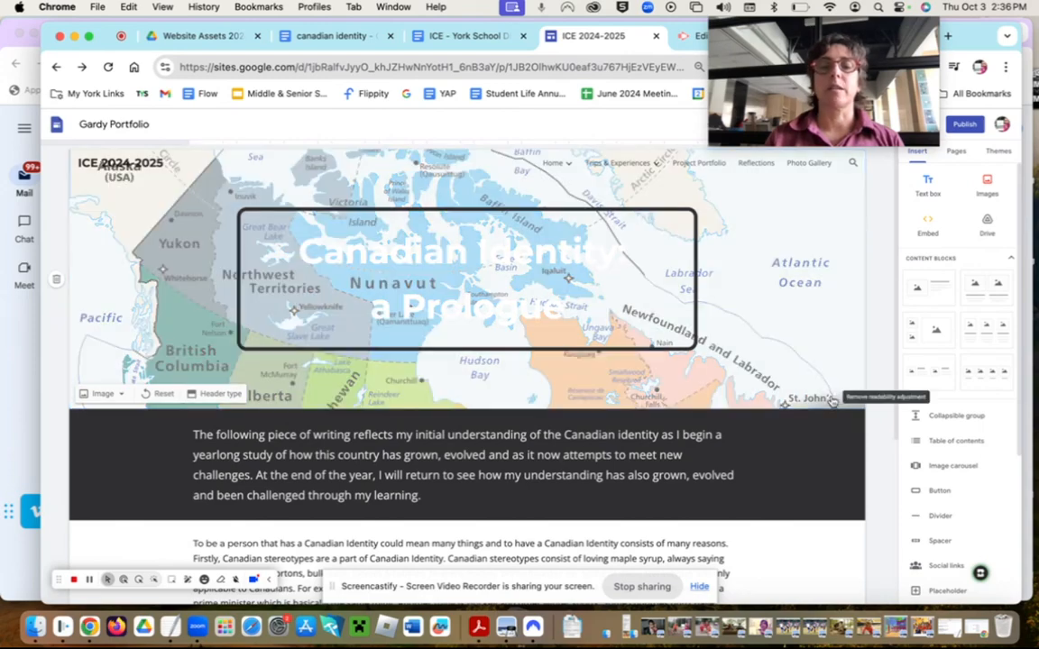
click(831, 400)
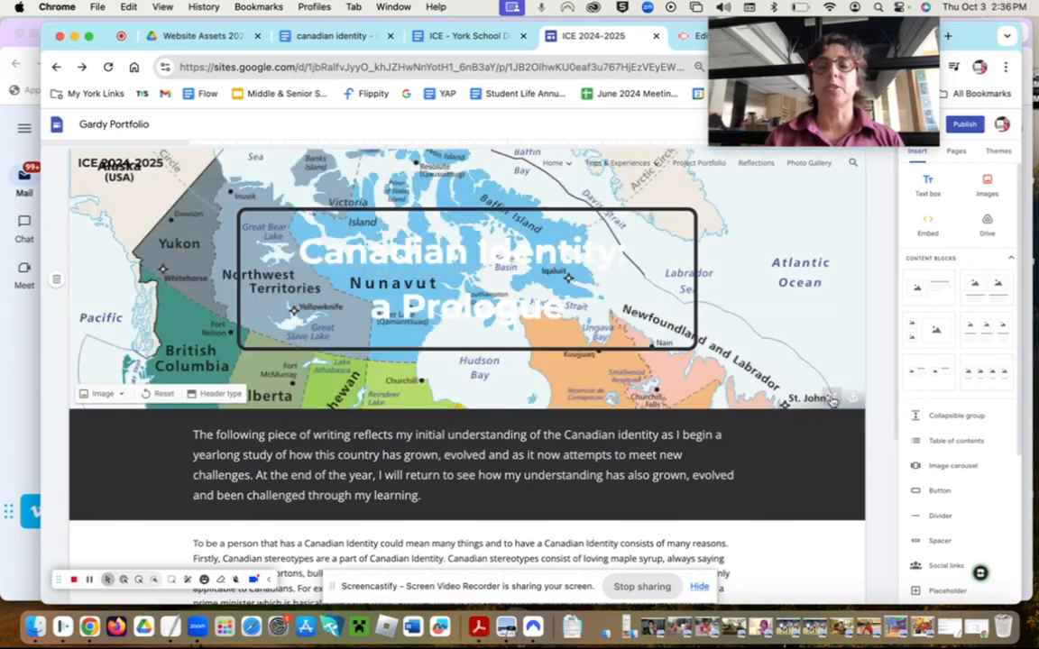
click(487, 306)
drag(298, 245, 604, 301)
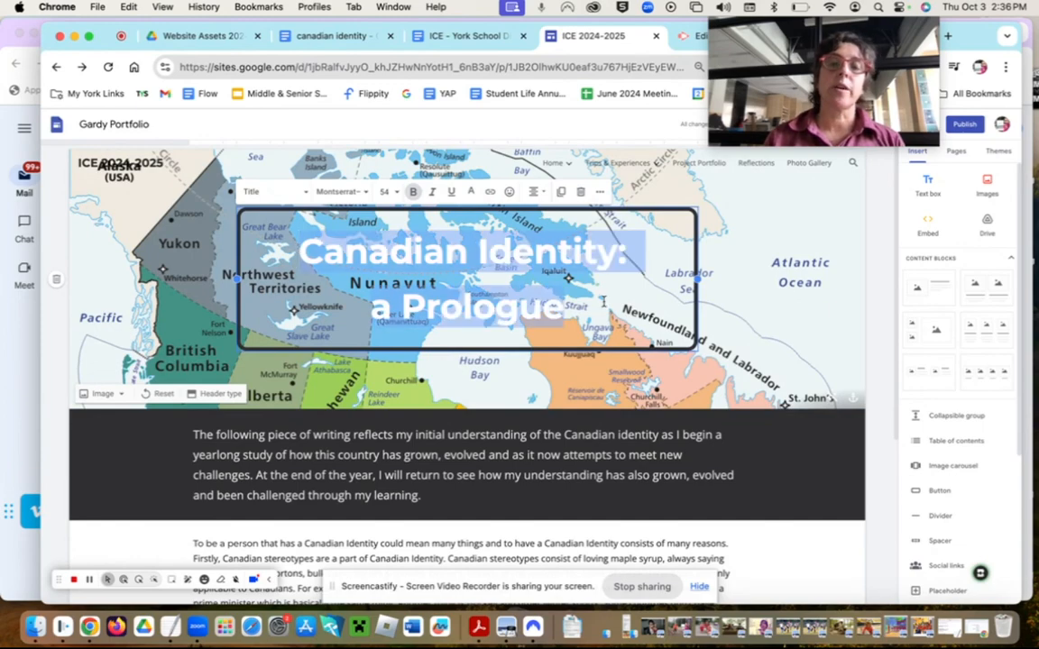
click(471, 195)
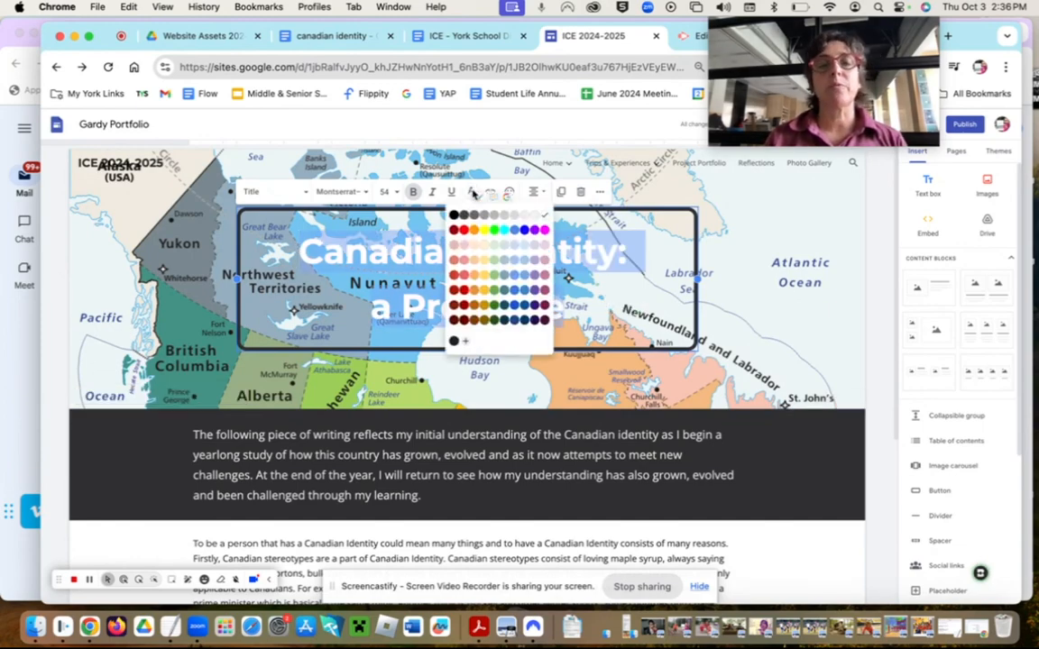
click(482, 229)
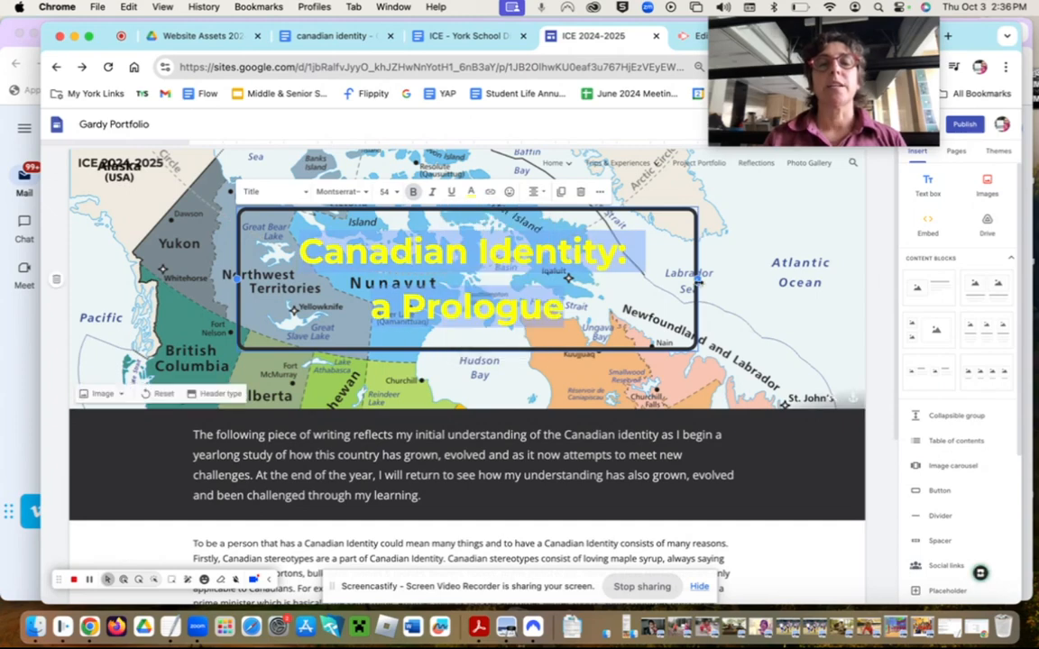
click(733, 297)
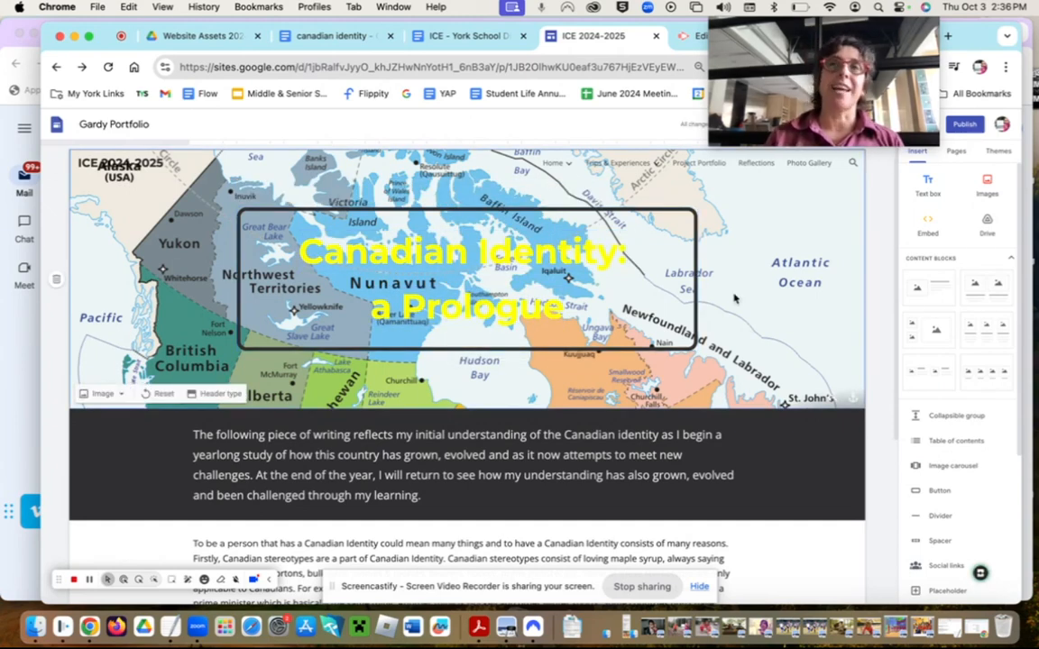
- Recolour the header title dark grey to compare it against the map
click(362, 285)
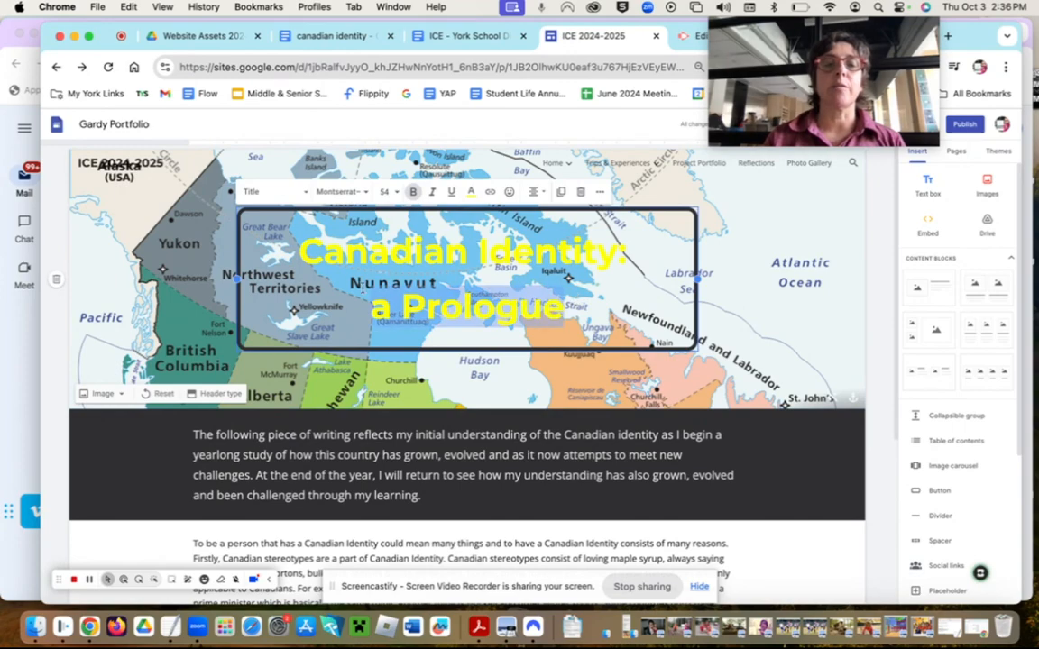
drag(361, 285, 412, 221)
click(469, 193)
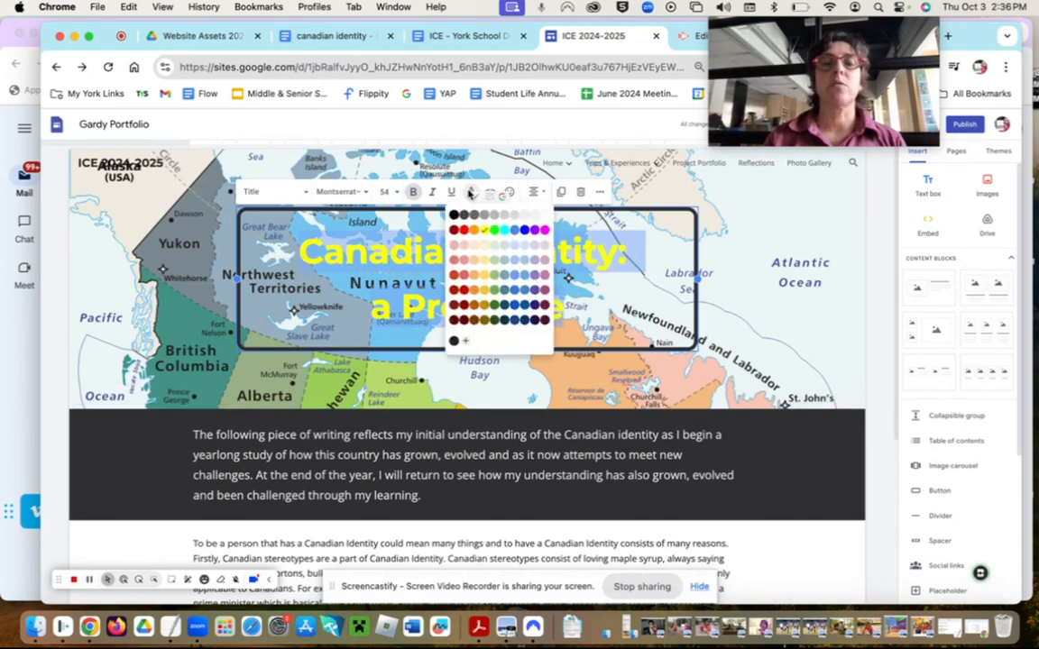
click(509, 219)
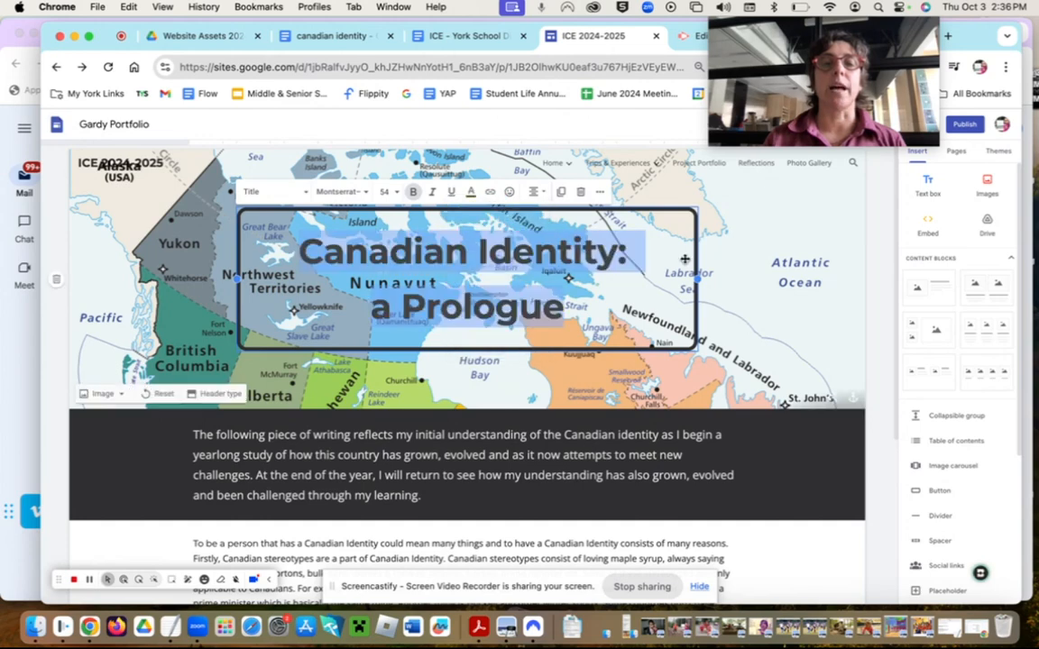
click(747, 266)
- Make the header title white, then bring up the header image options
click(570, 316)
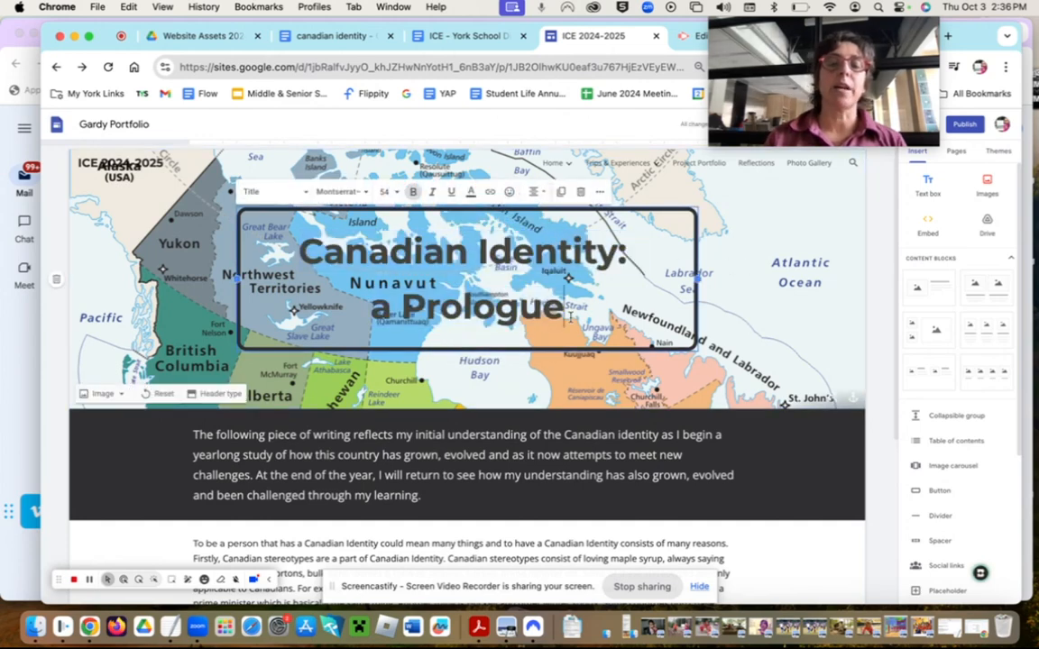
drag(569, 316, 284, 235)
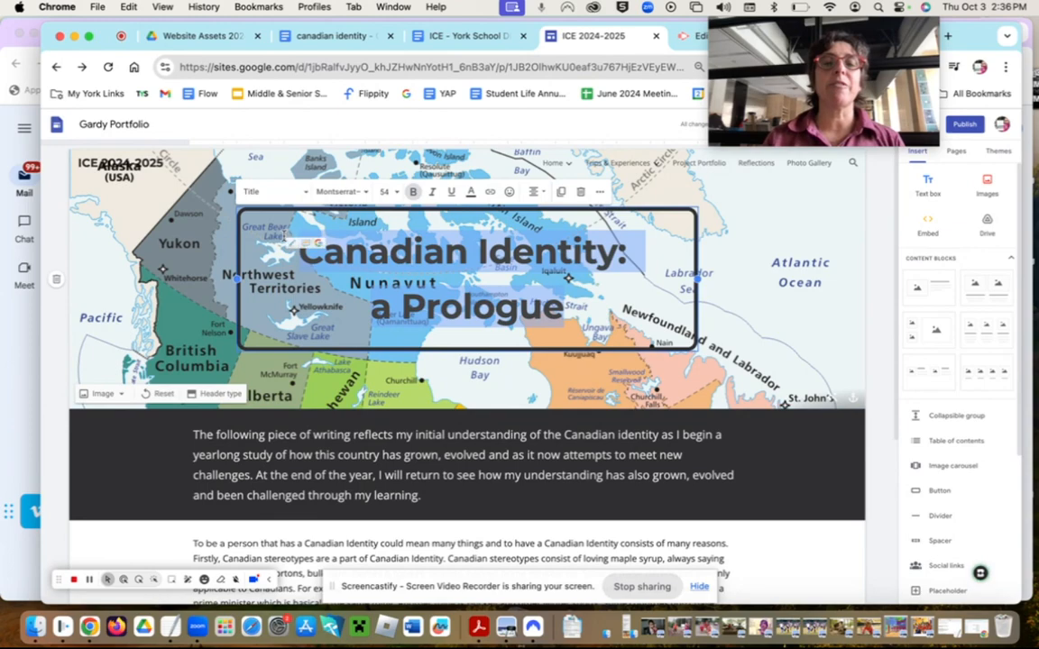
click(470, 192)
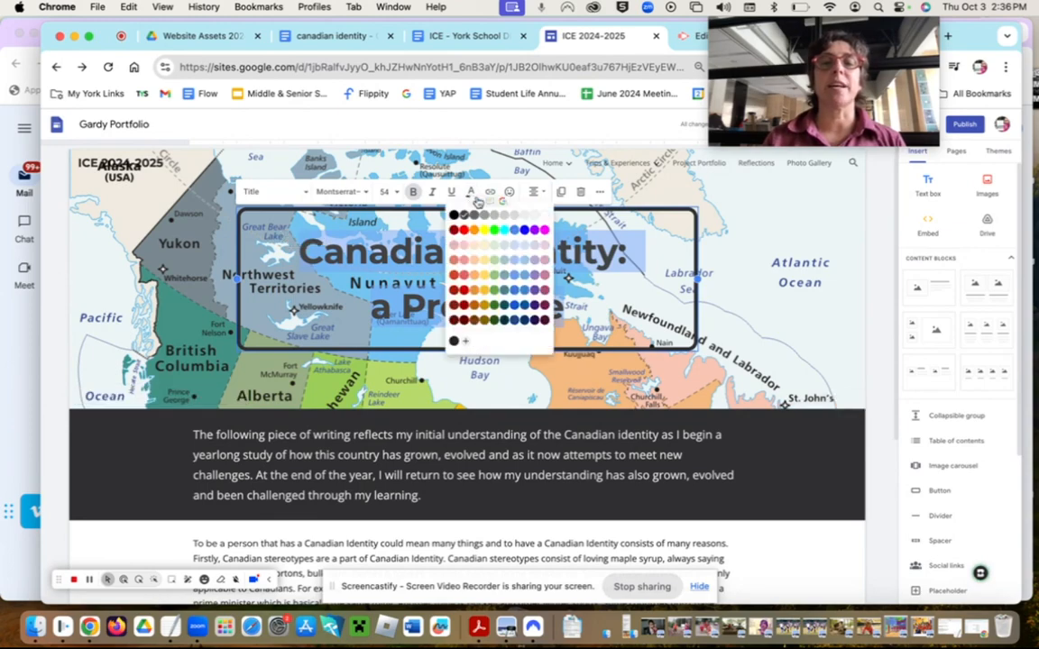
click(547, 214)
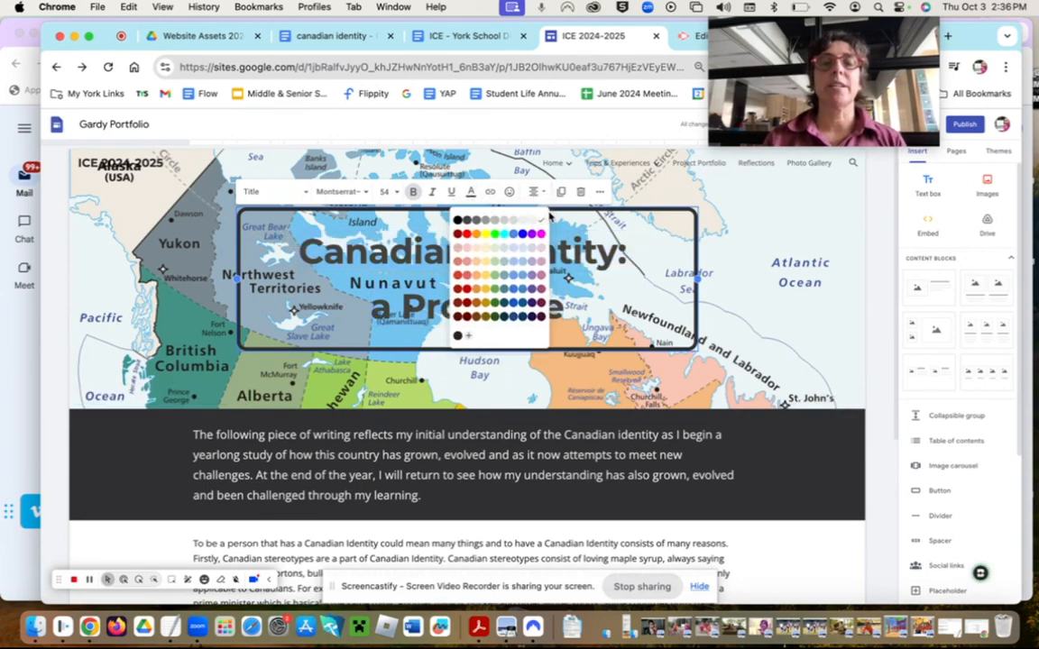
click(209, 287)
click(108, 395)
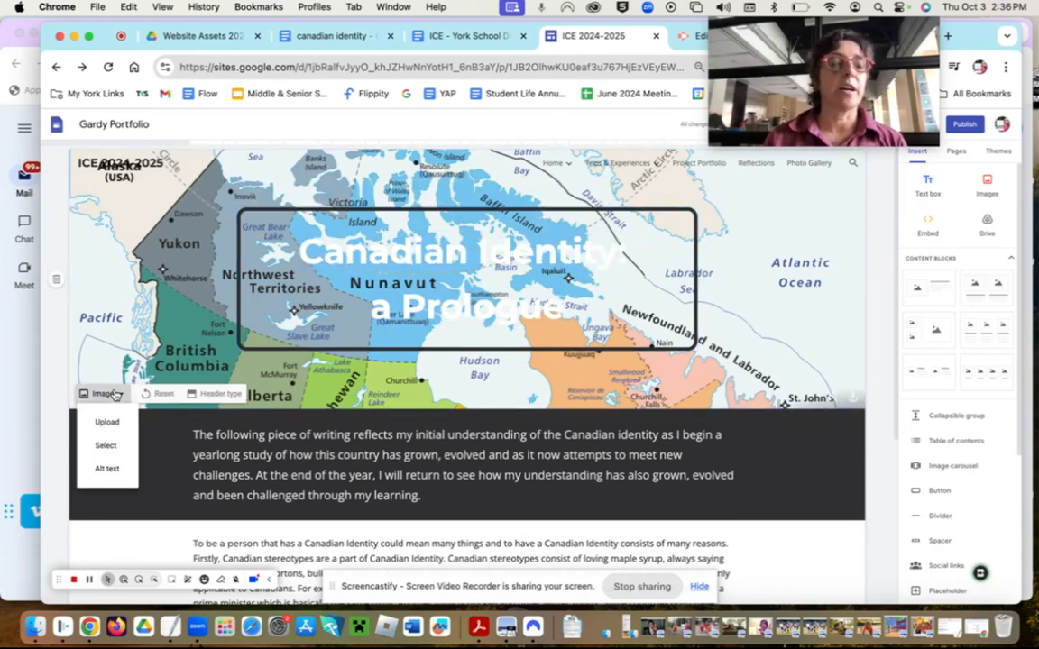
- Search Google Images for 'canada' again and insert the black Canada silhouette map instead
click(105, 446)
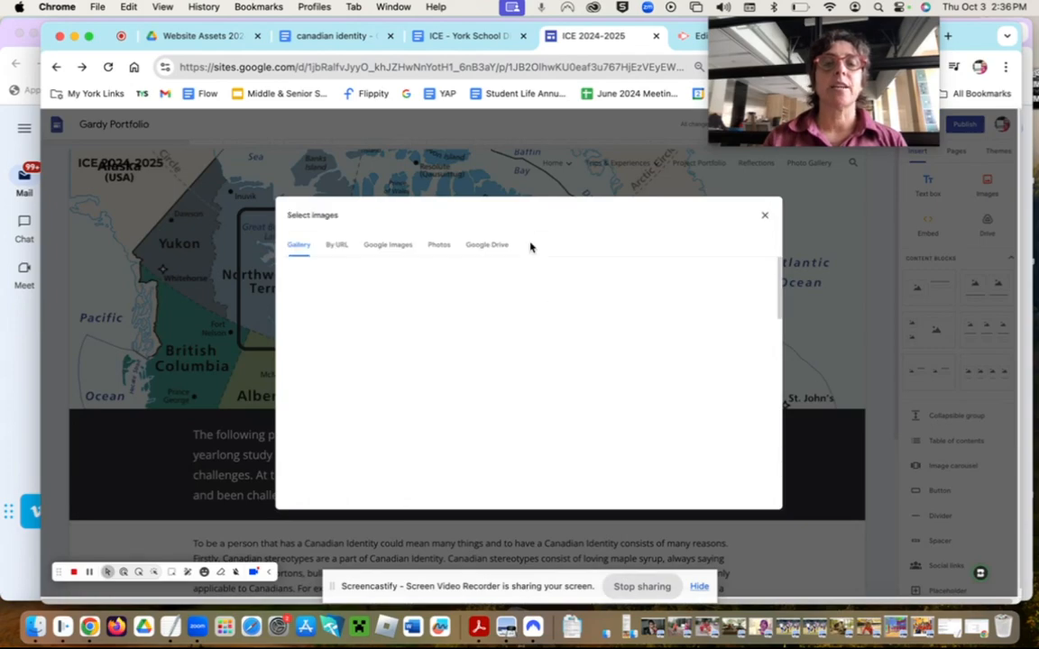
click(390, 246)
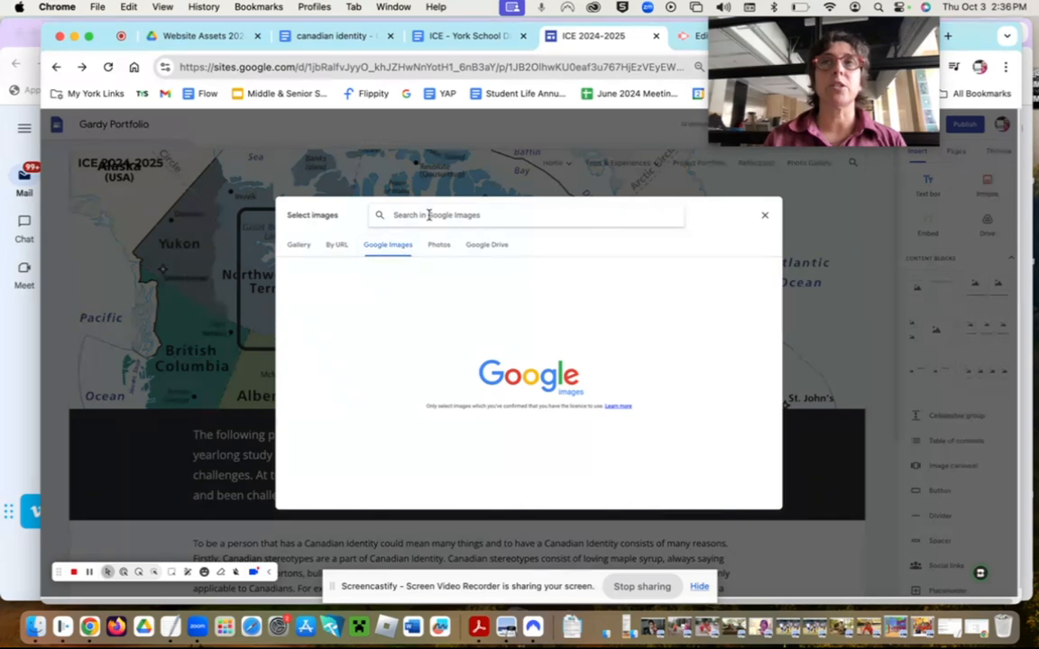
text(cana)
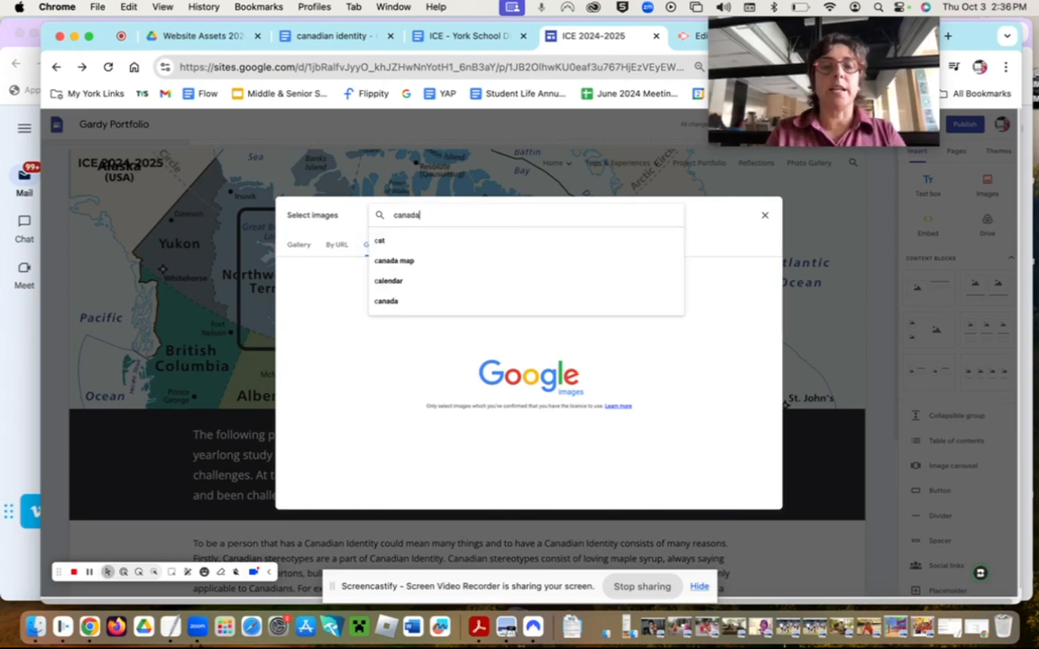
text(da)
key(Return)
scroll(566, 381, down, 2)
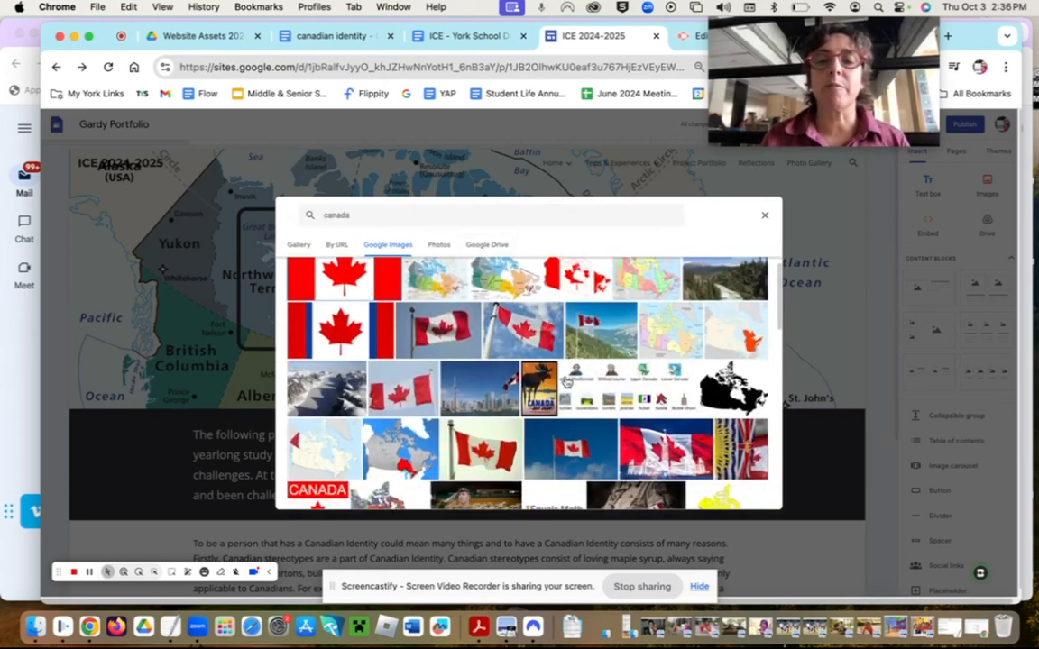
scroll(567, 380, down, 2)
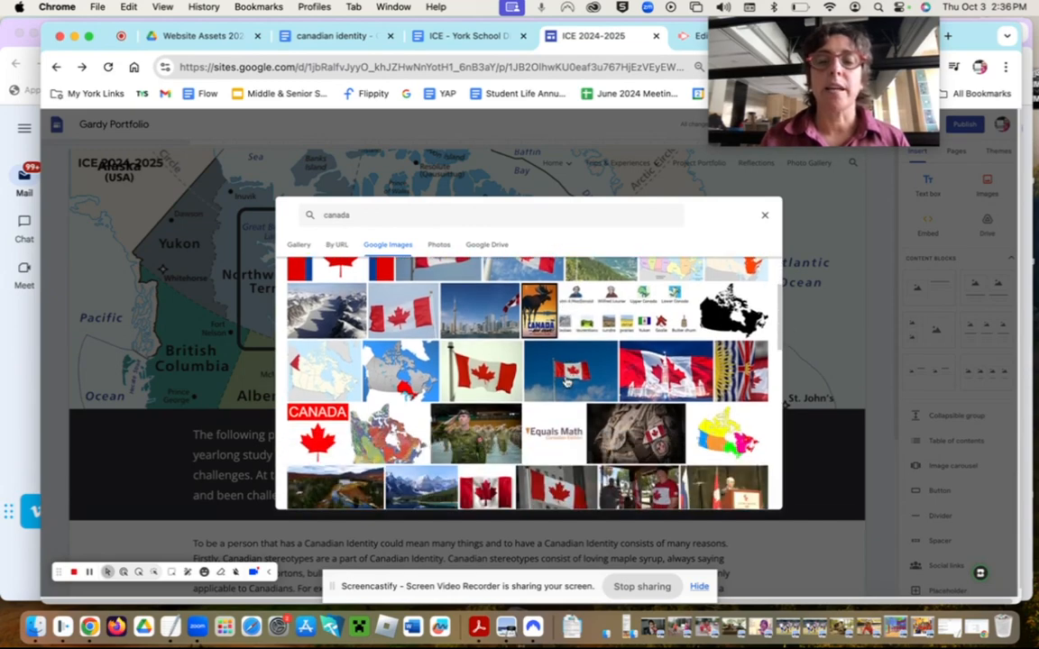
scroll(566, 381, down, 4)
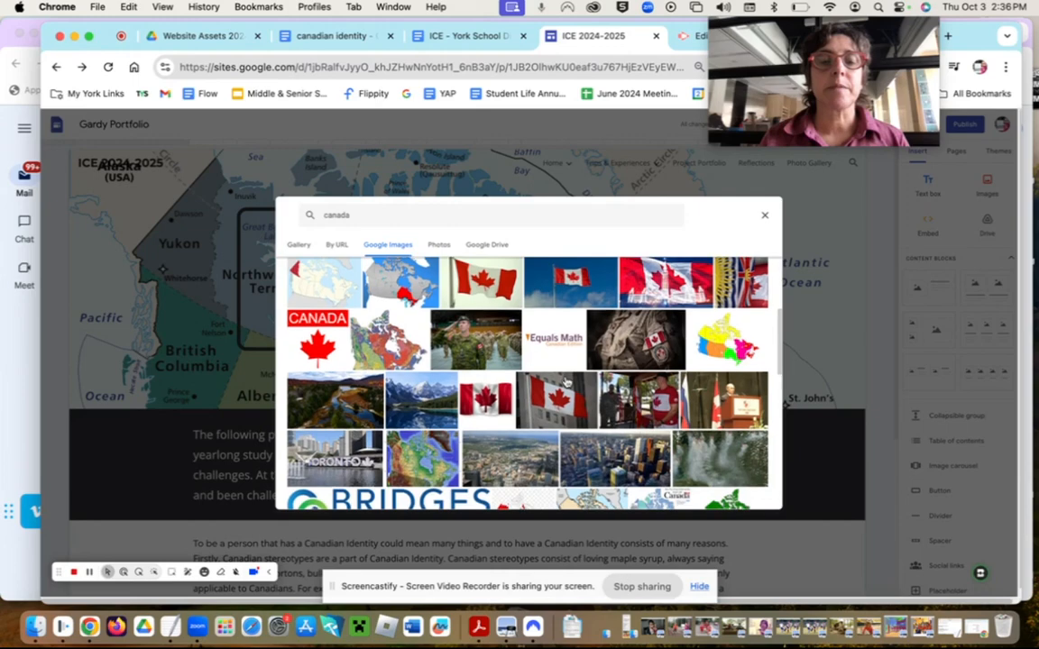
scroll(566, 380, down, 6)
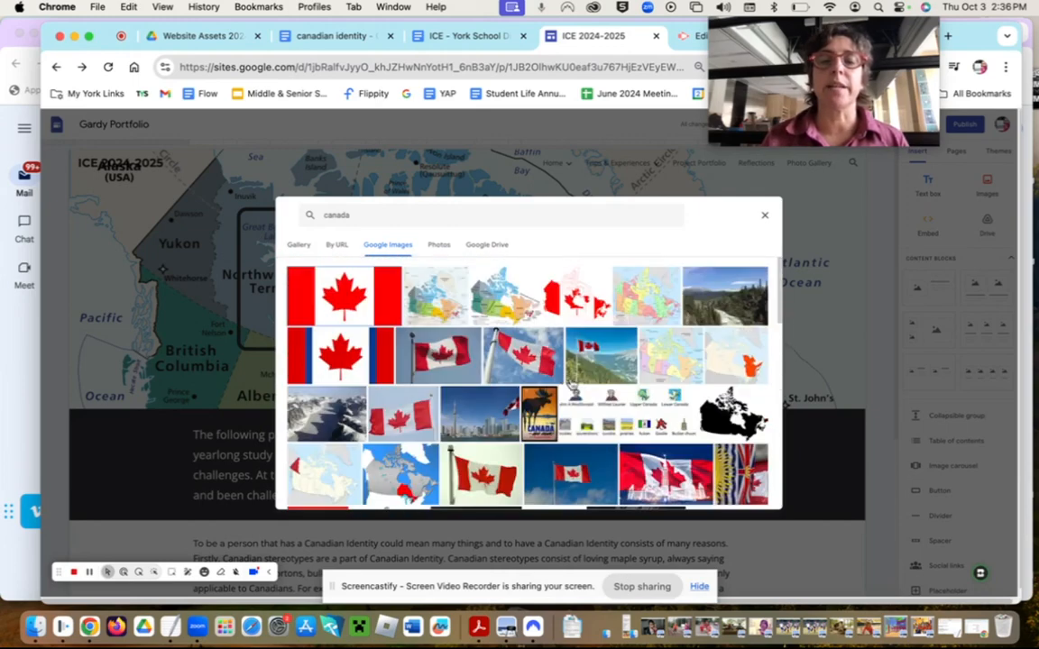
scroll(785, 404, down, 1)
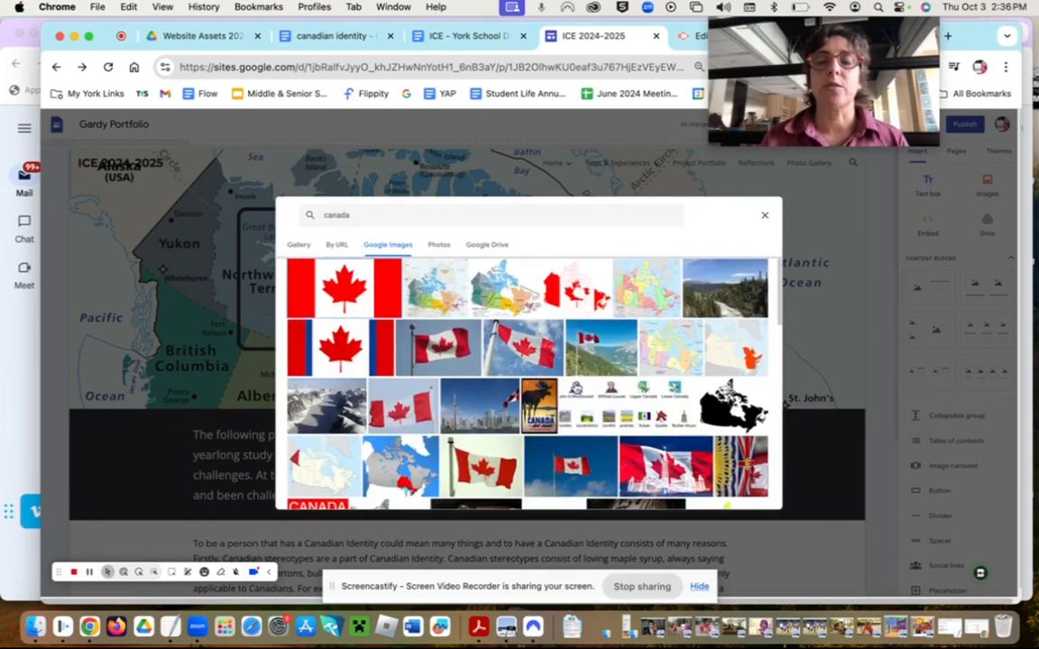
scroll(575, 385, down, 1)
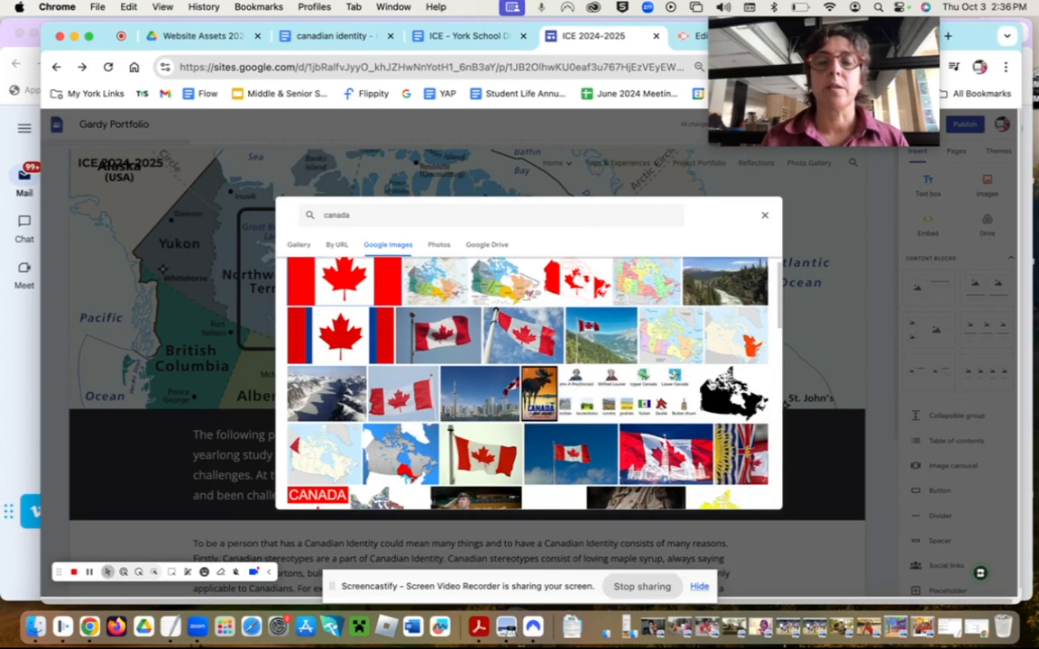
click(734, 394)
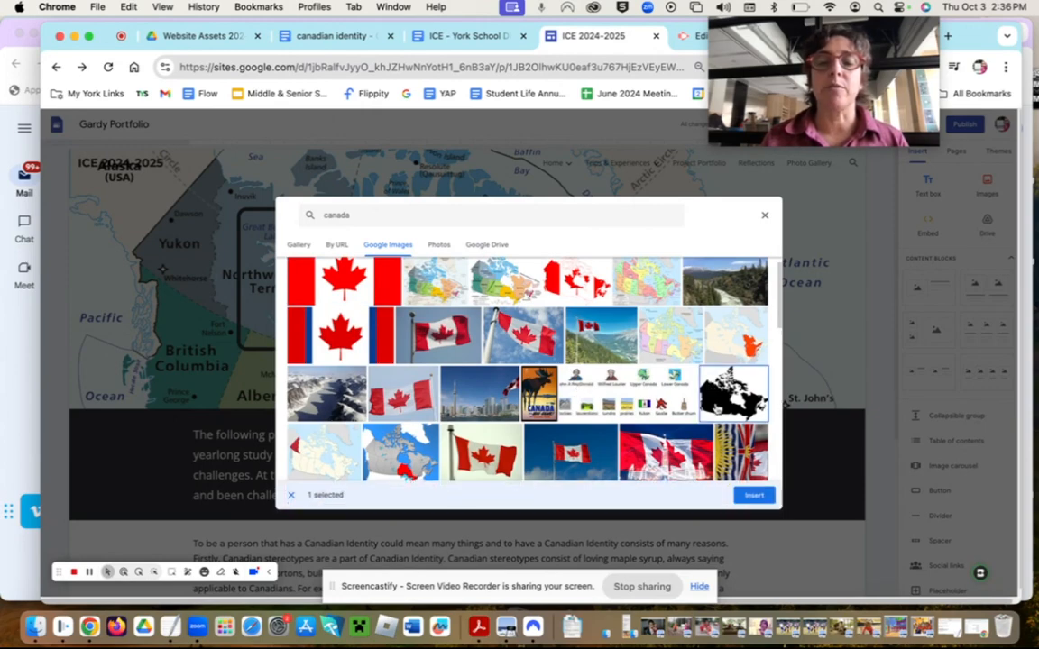
click(754, 495)
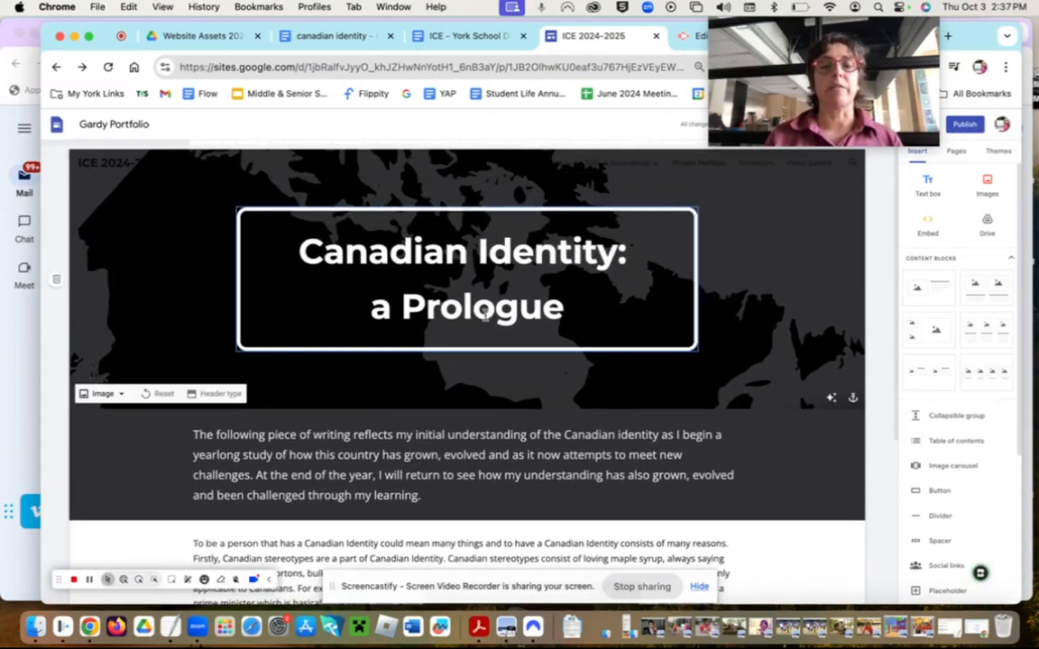
- Set the Canadian Identity page to Show in navigation, then open Home
scroll(485, 386, down, 5)
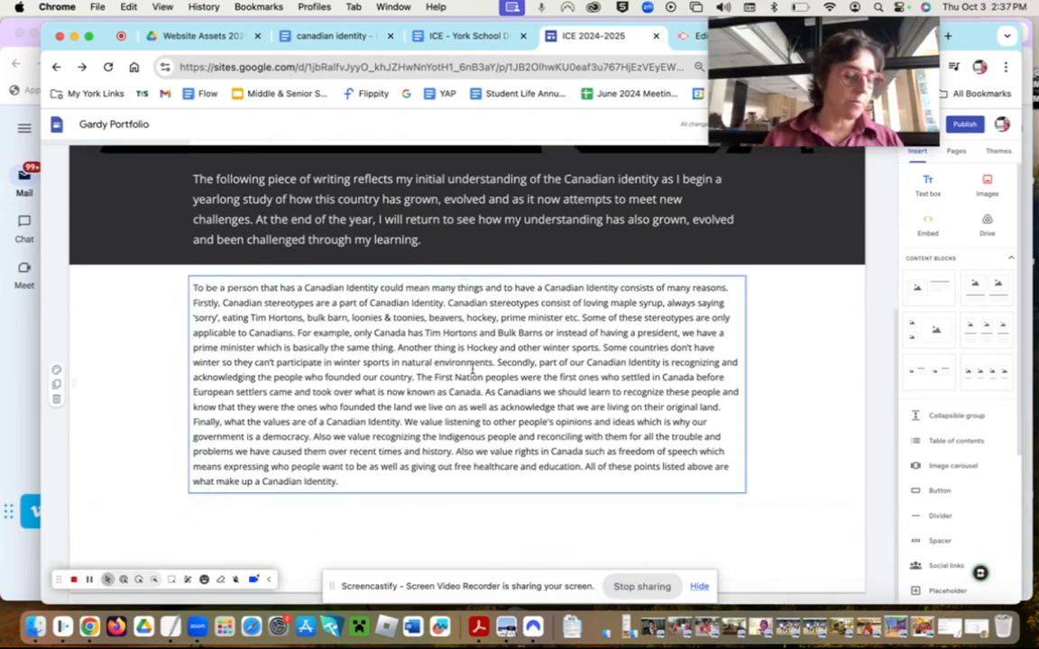
scroll(471, 368, up, 5)
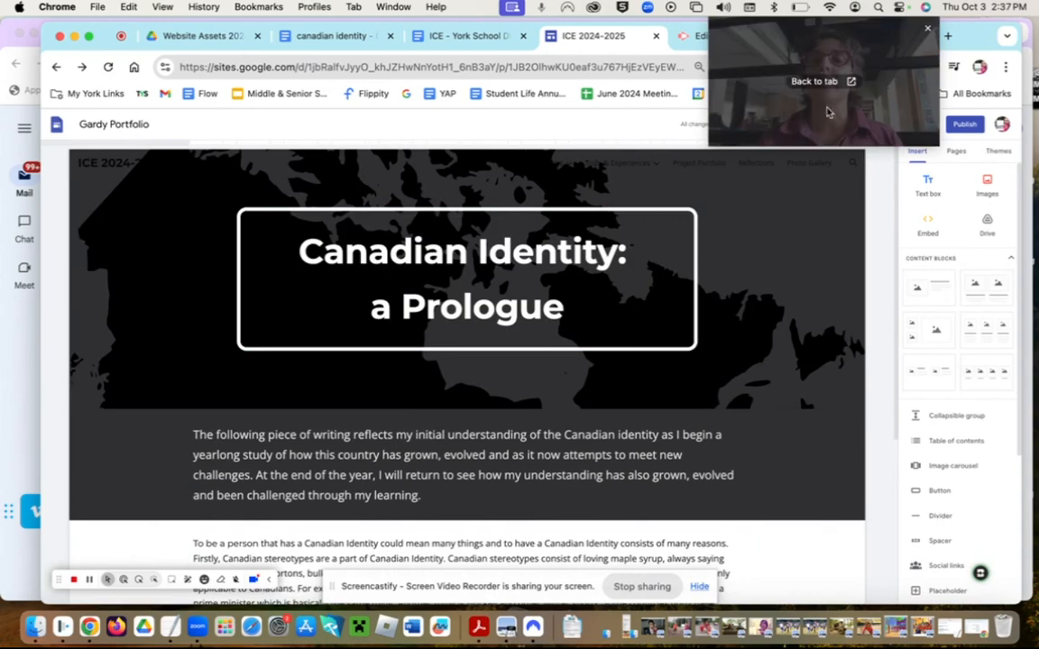
click(745, 74)
drag(745, 74, 54, 147)
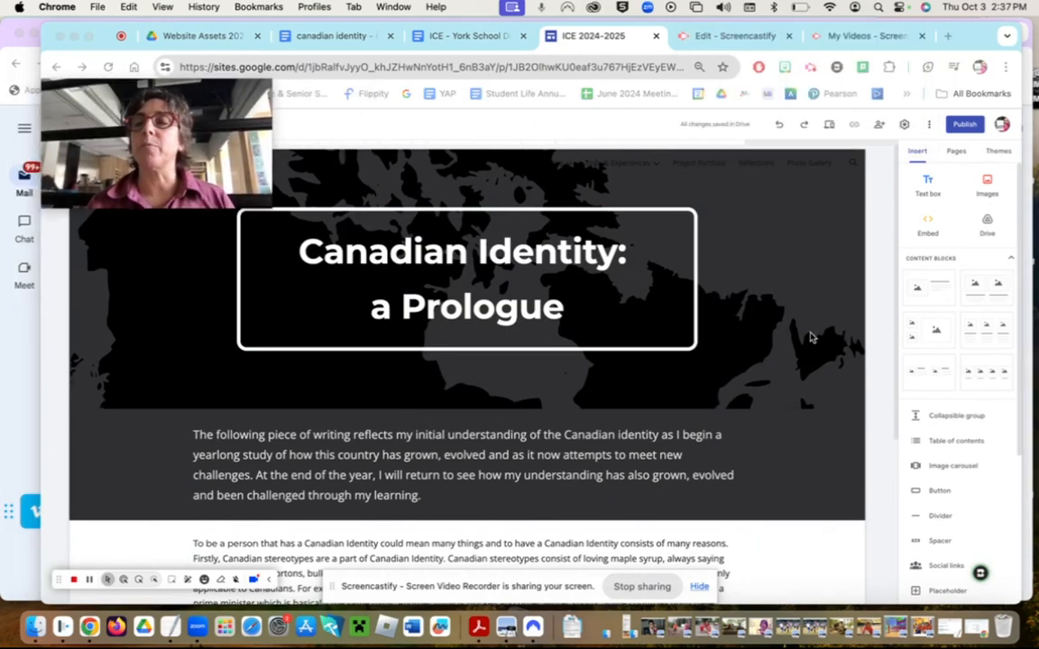
click(958, 154)
click(956, 152)
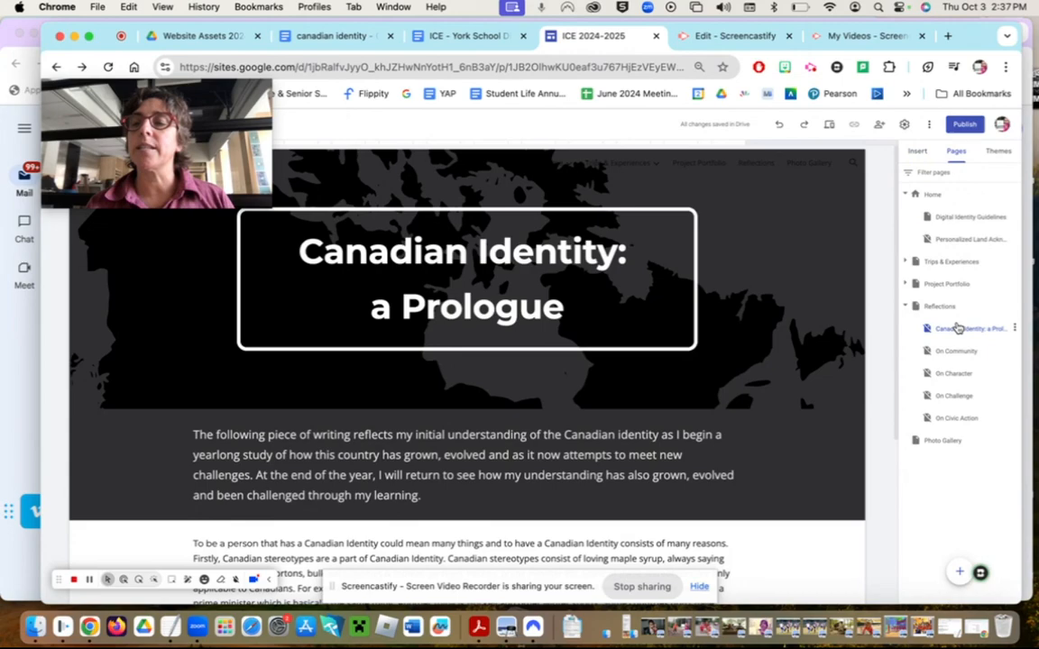
click(1014, 329)
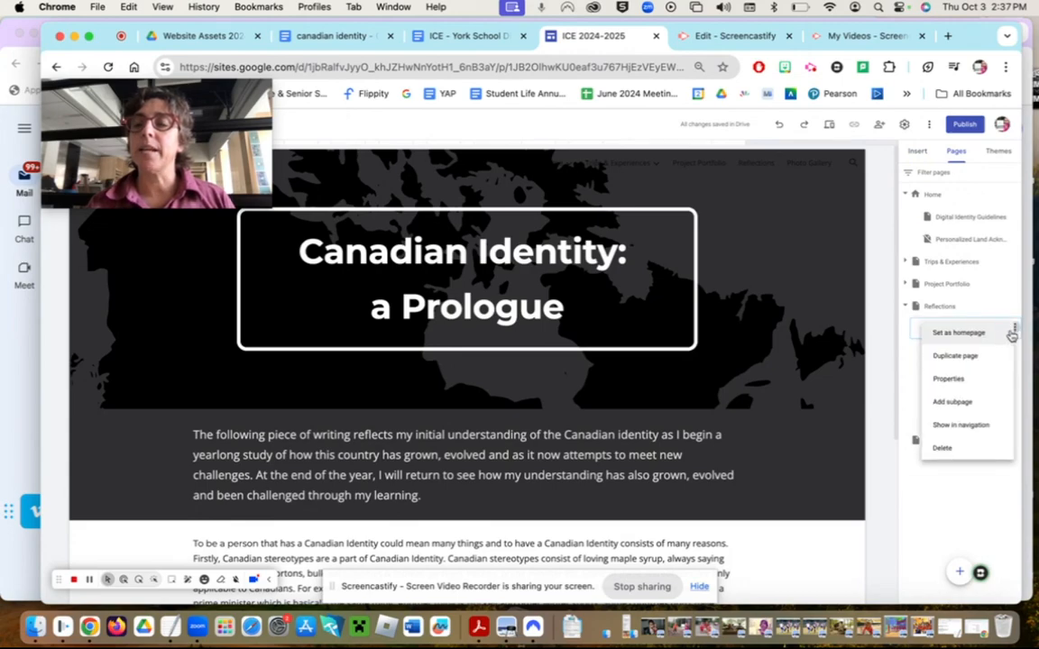
click(980, 436)
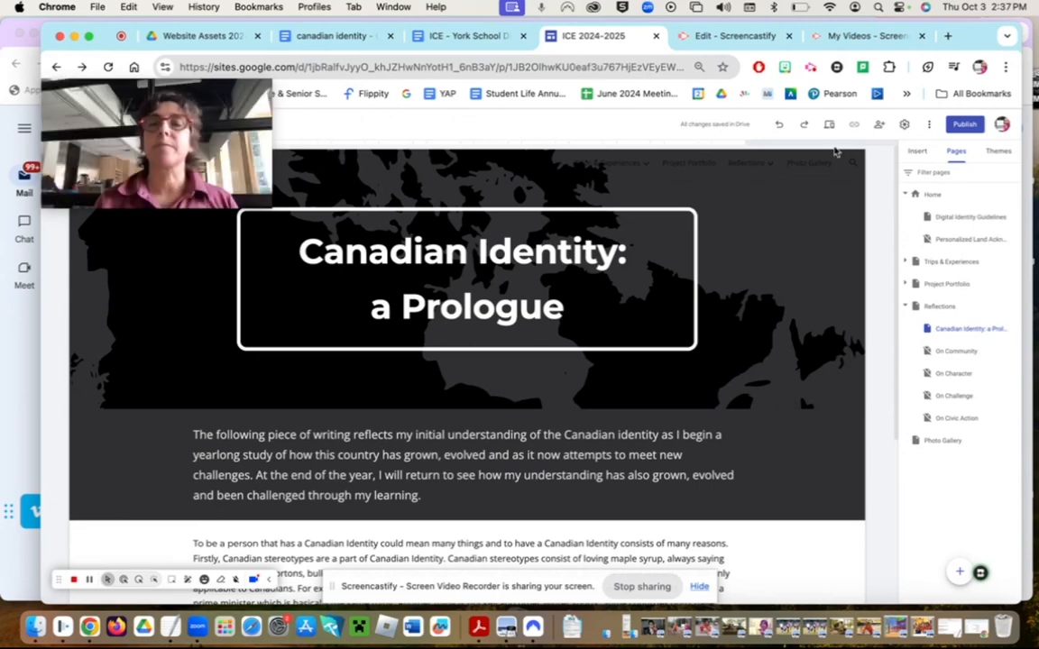
click(929, 196)
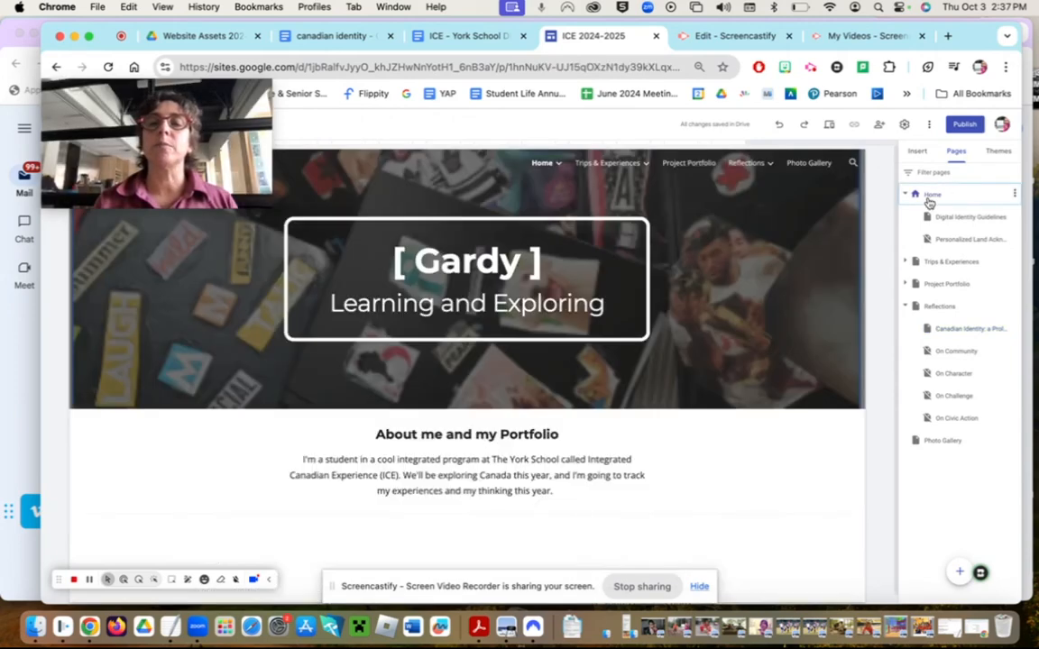
- Expand Trips & Experiences in the page list and open the Toronto Islands subpage
mouse_move(769, 177)
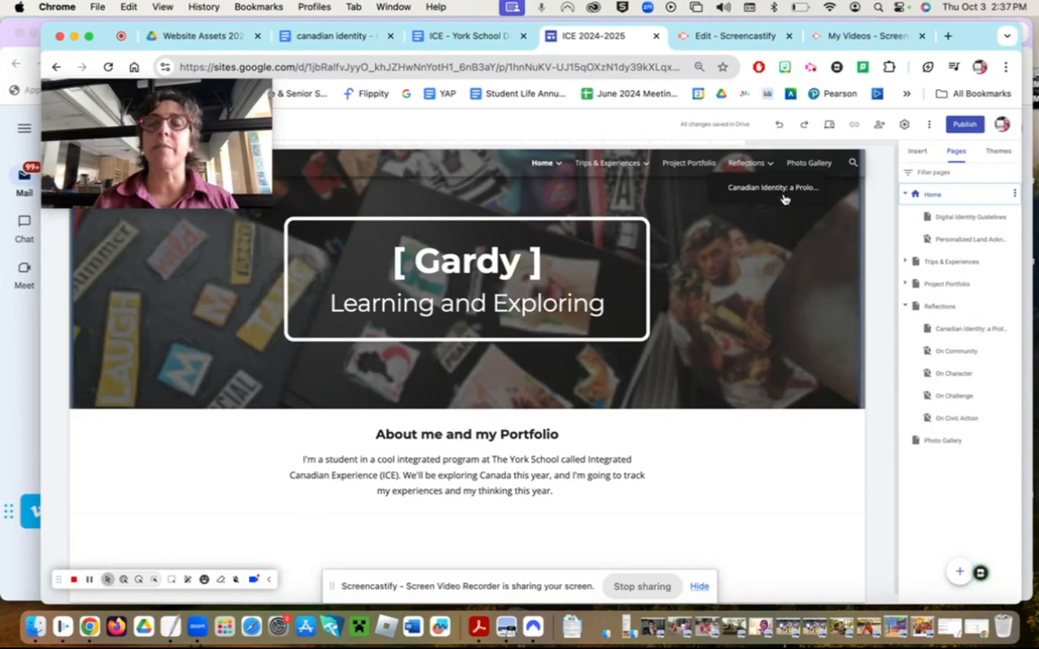
click(756, 244)
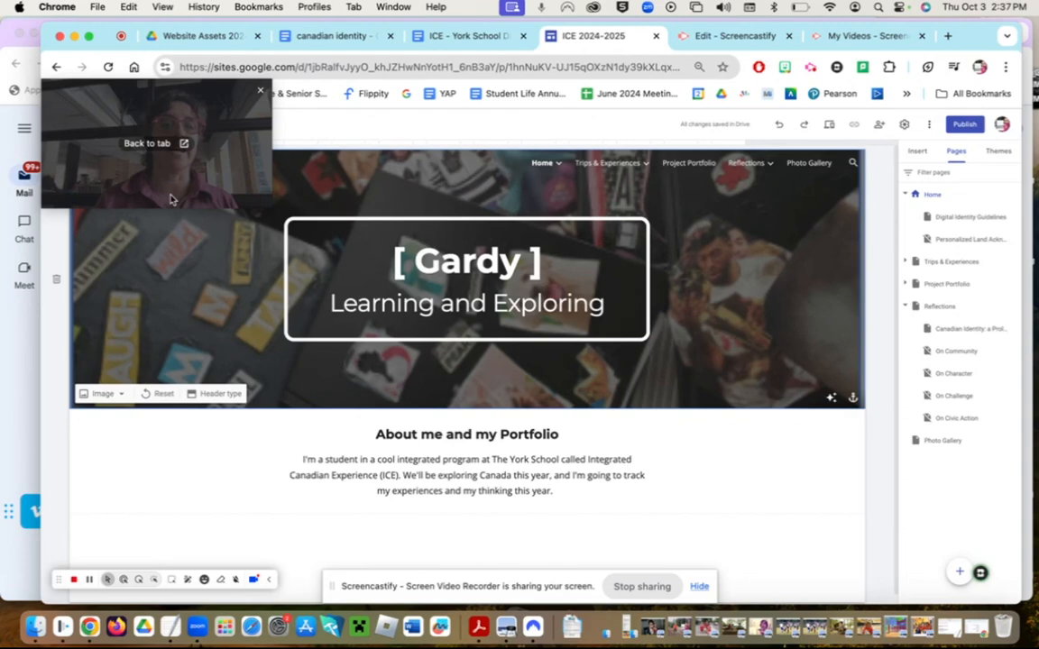
drag(171, 196, 200, 302)
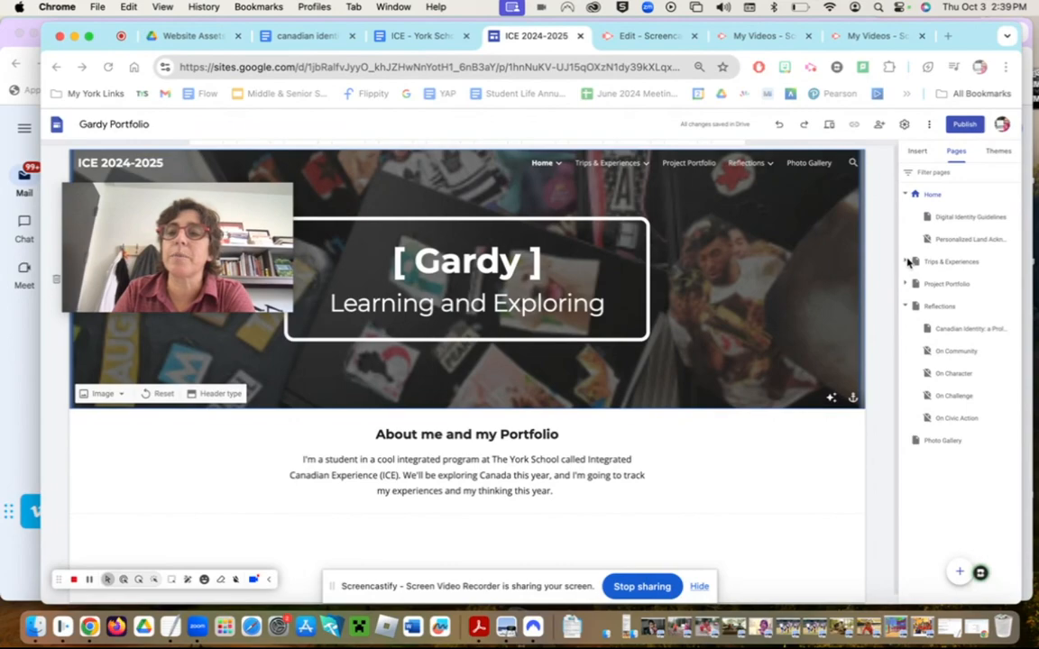
click(907, 261)
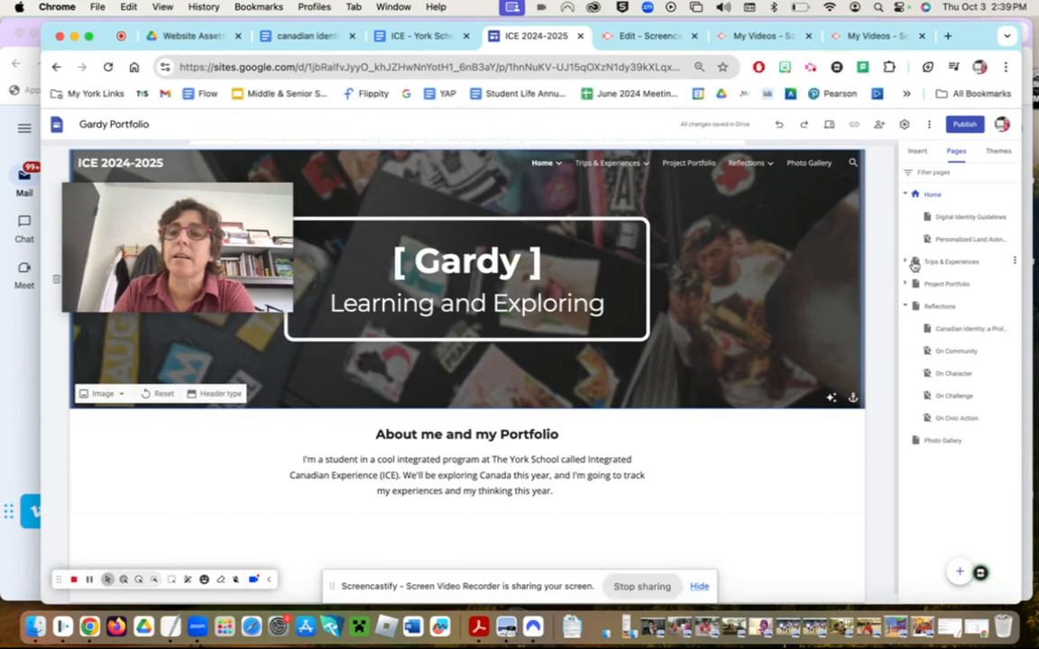
click(906, 261)
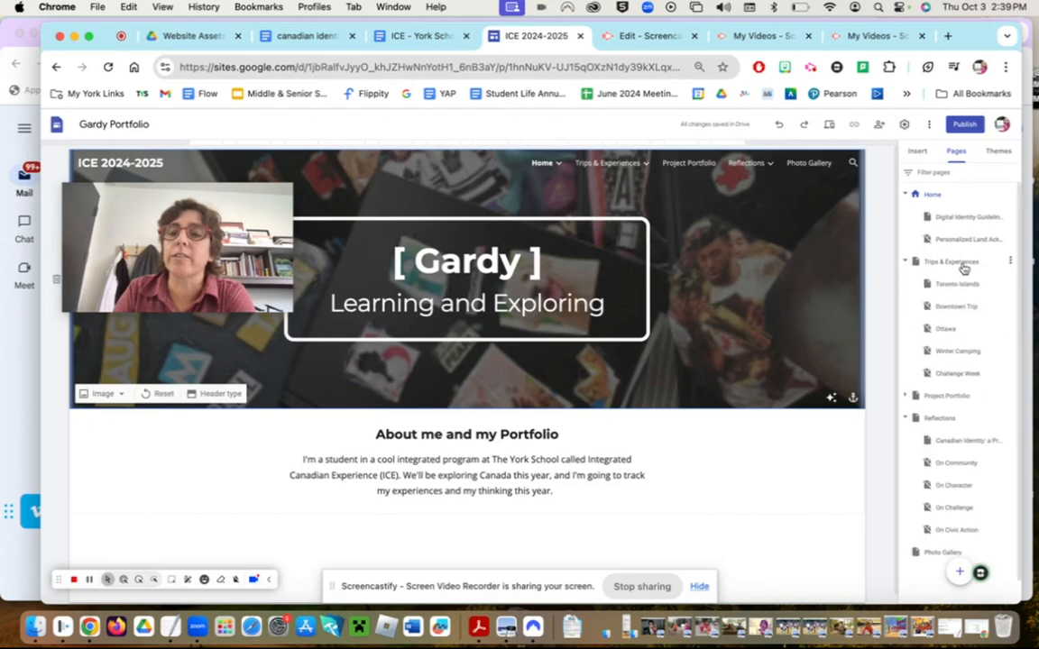
click(956, 285)
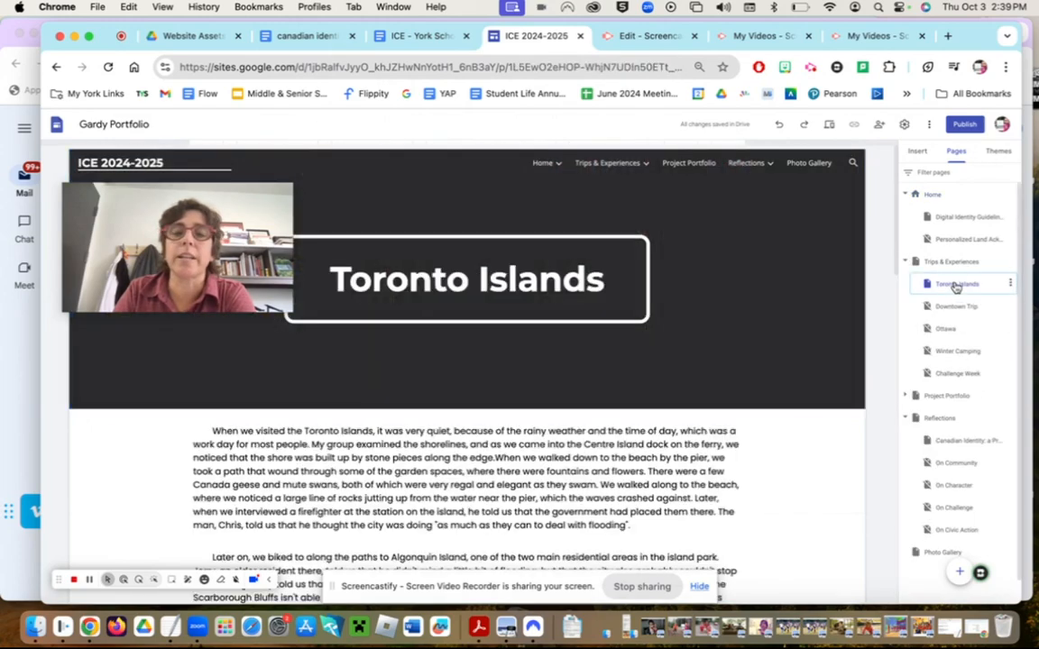
- Scroll through the Toronto Islands write-up and select the bridge photo at the bottom
drag(232, 213, 904, 69)
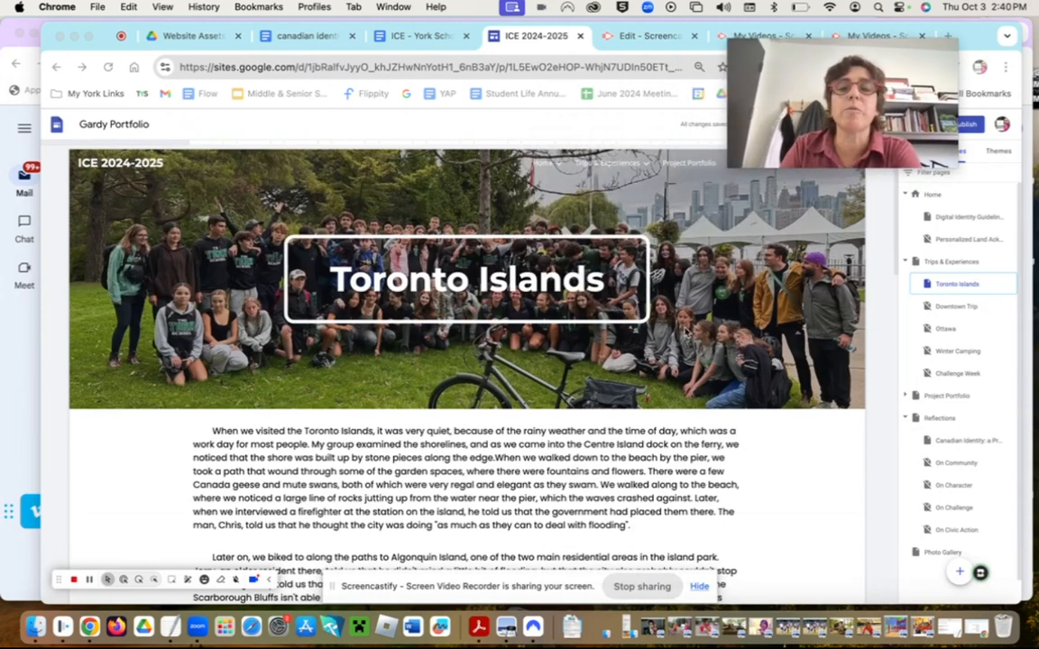
scroll(559, 489, down, 5)
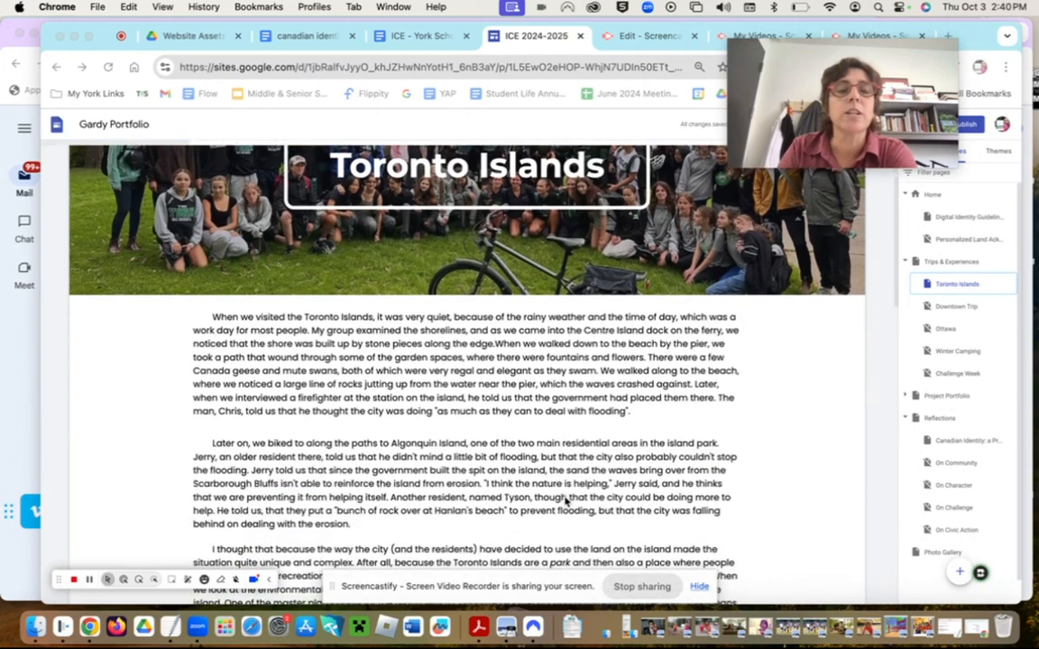
scroll(464, 475, down, 2)
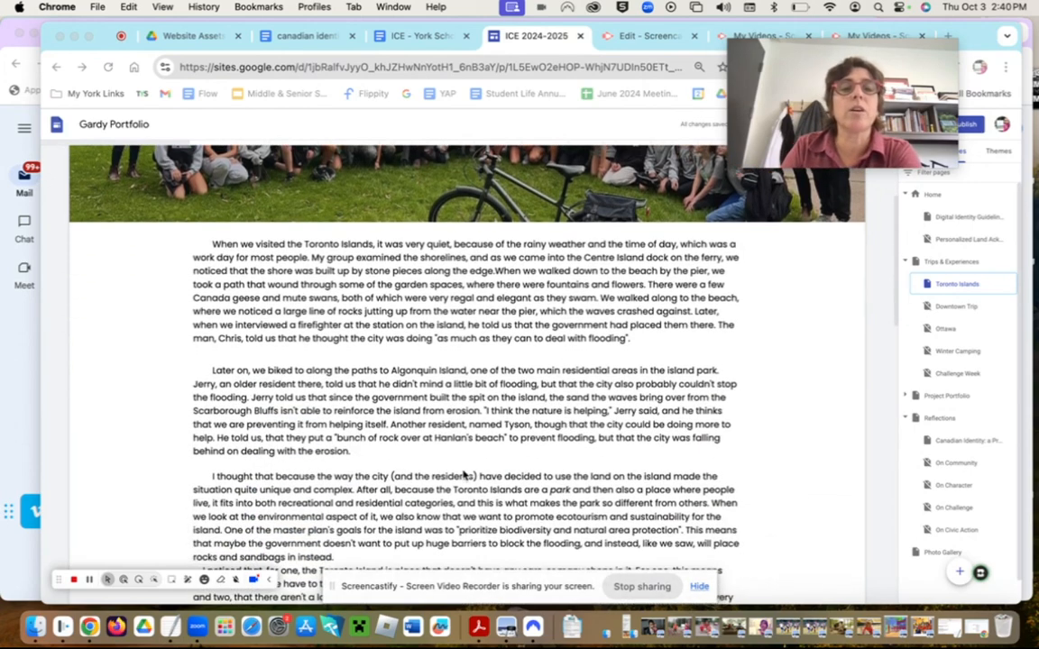
scroll(465, 475, down, 7)
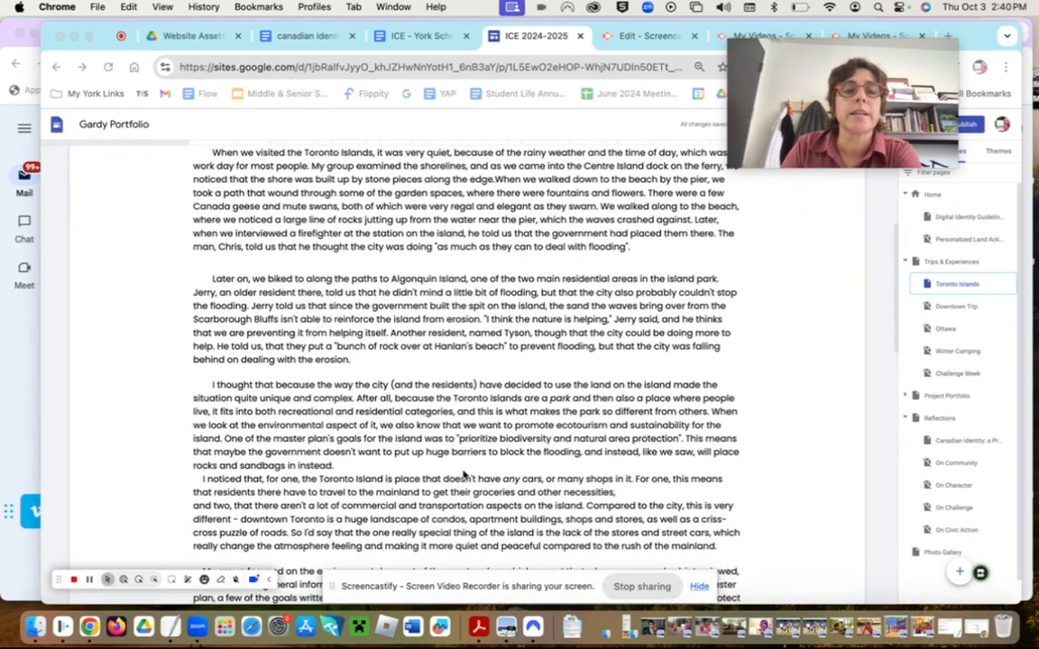
scroll(465, 476, down, 10)
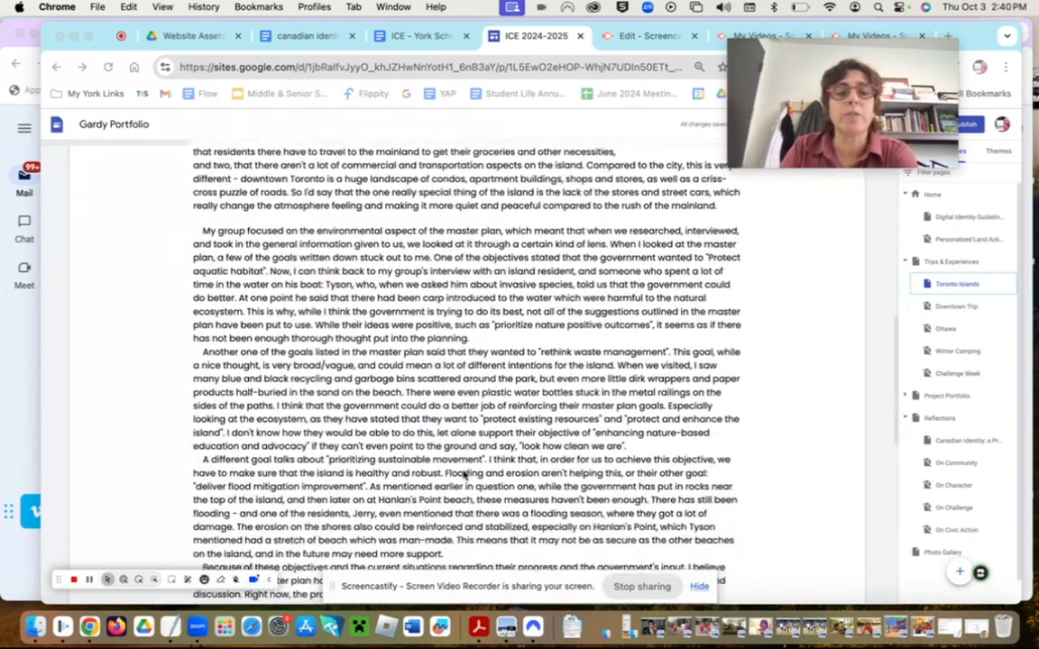
scroll(464, 475, down, 6)
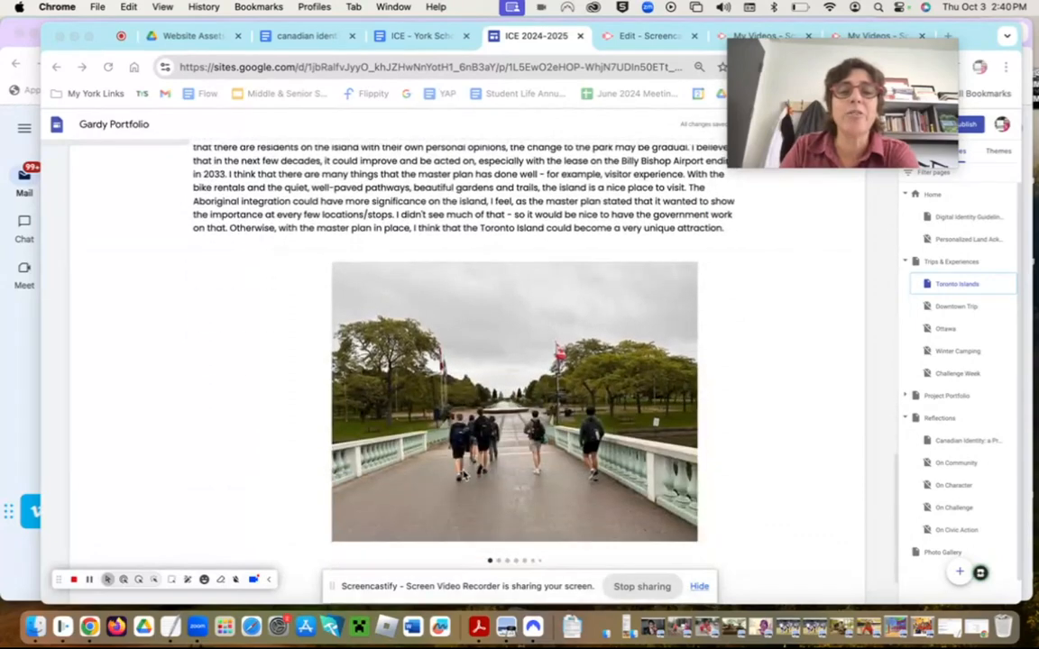
click(660, 364)
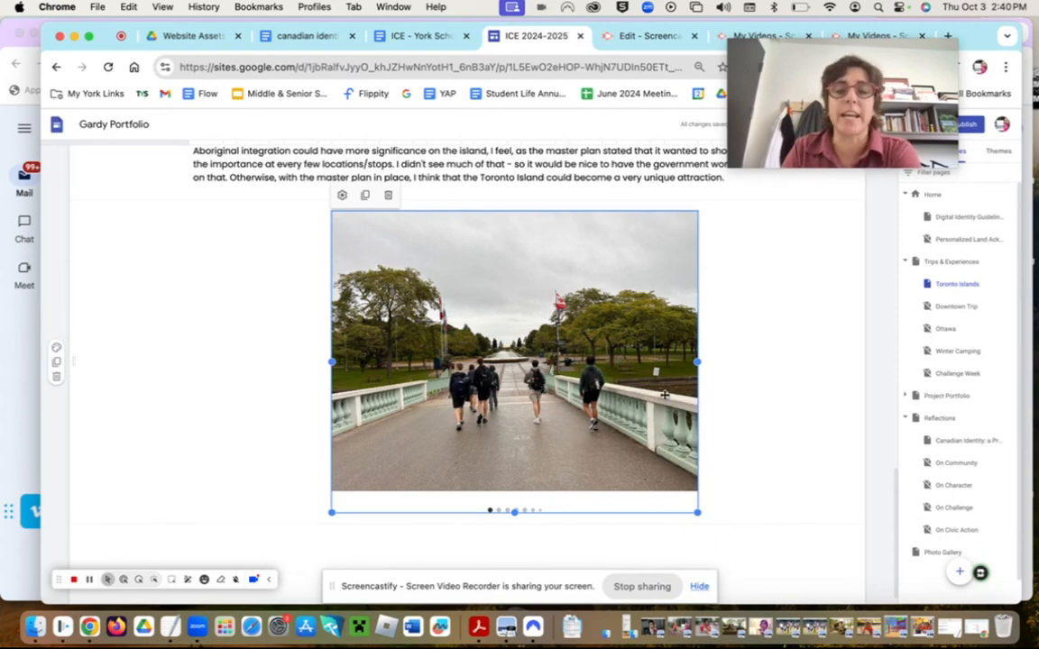
scroll(664, 394, down, 10)
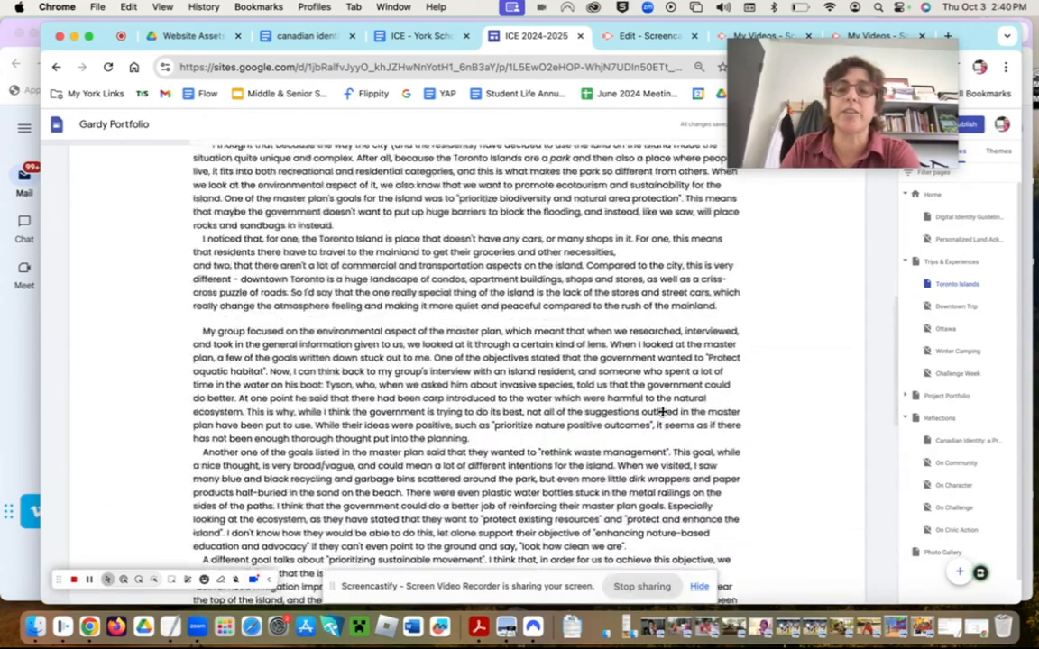
scroll(663, 413, up, 10)
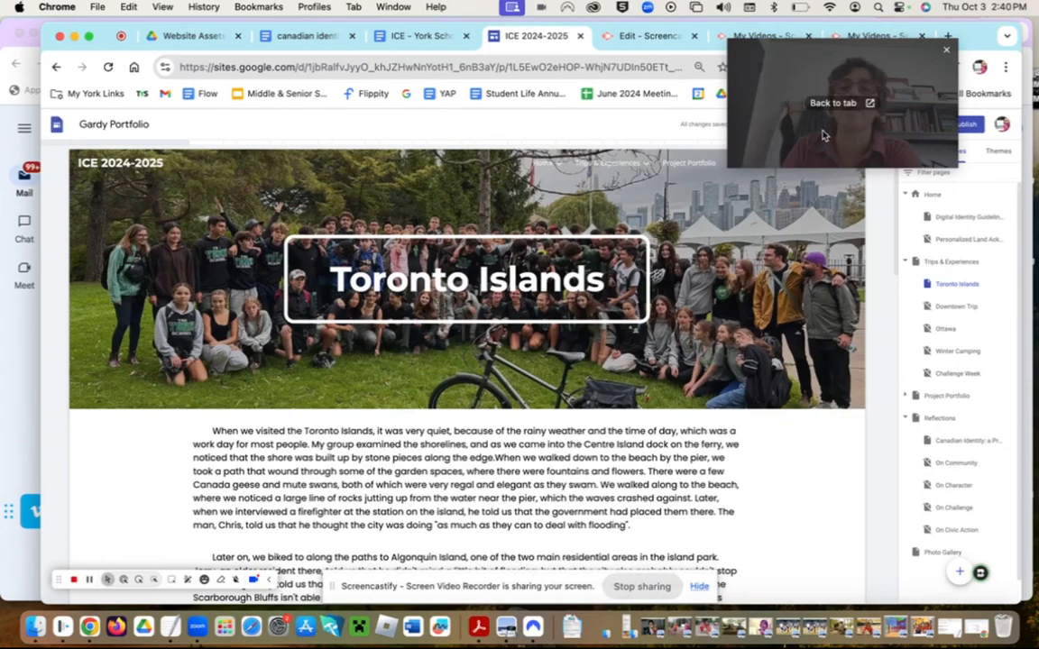
- Go to the Trips & Experiences page from the site's top navigation
drag(823, 133, 144, 120)
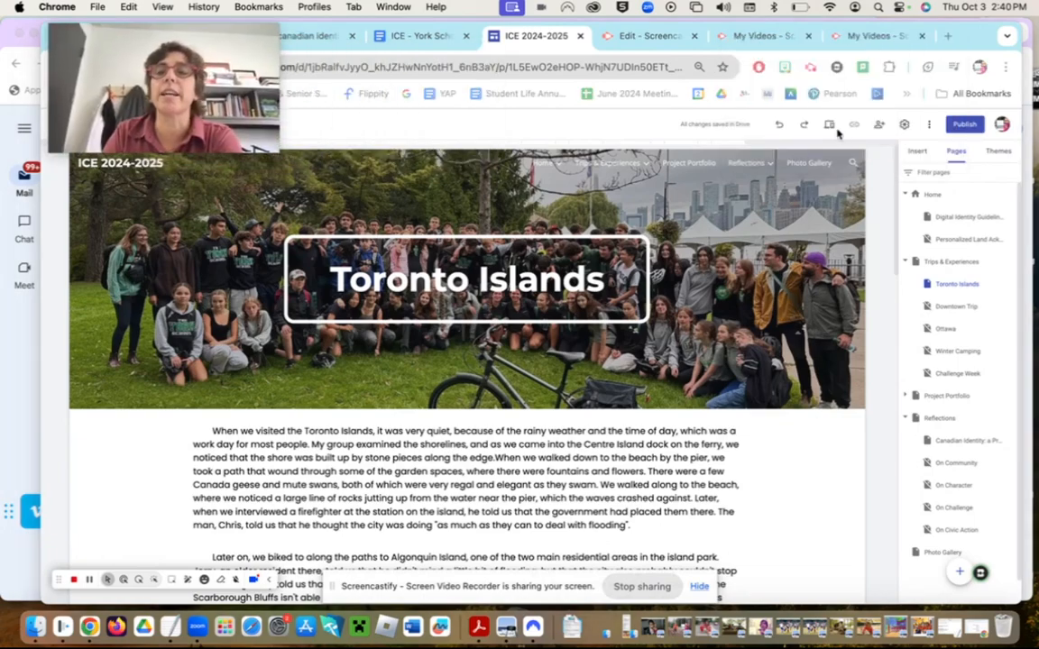
scroll(758, 346, down, 15)
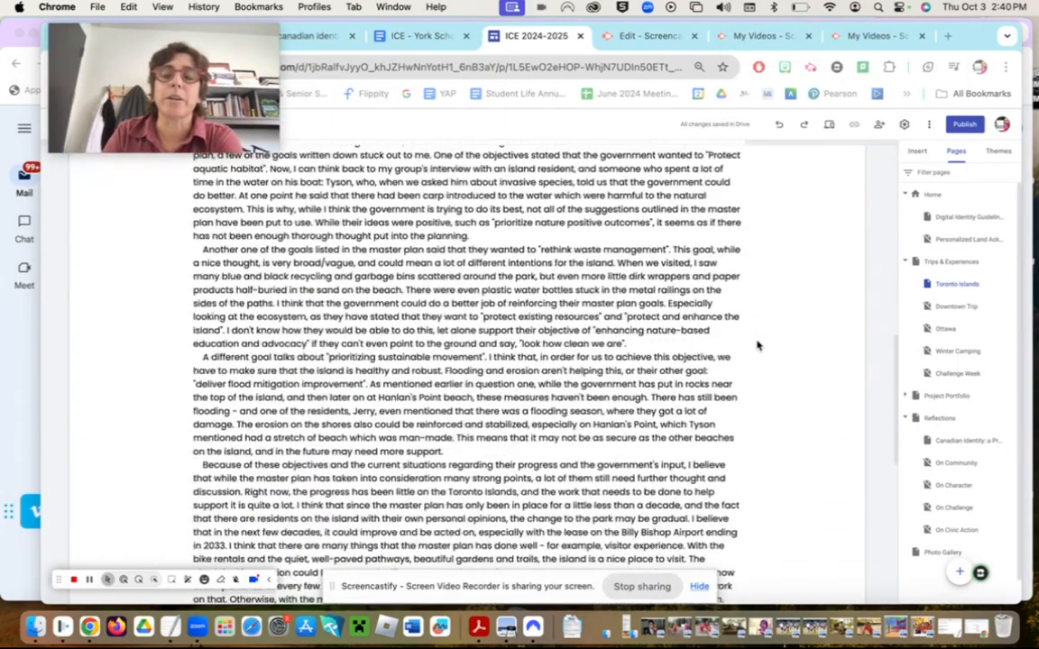
scroll(756, 343, down, 5)
scroll(561, 394, up, 15)
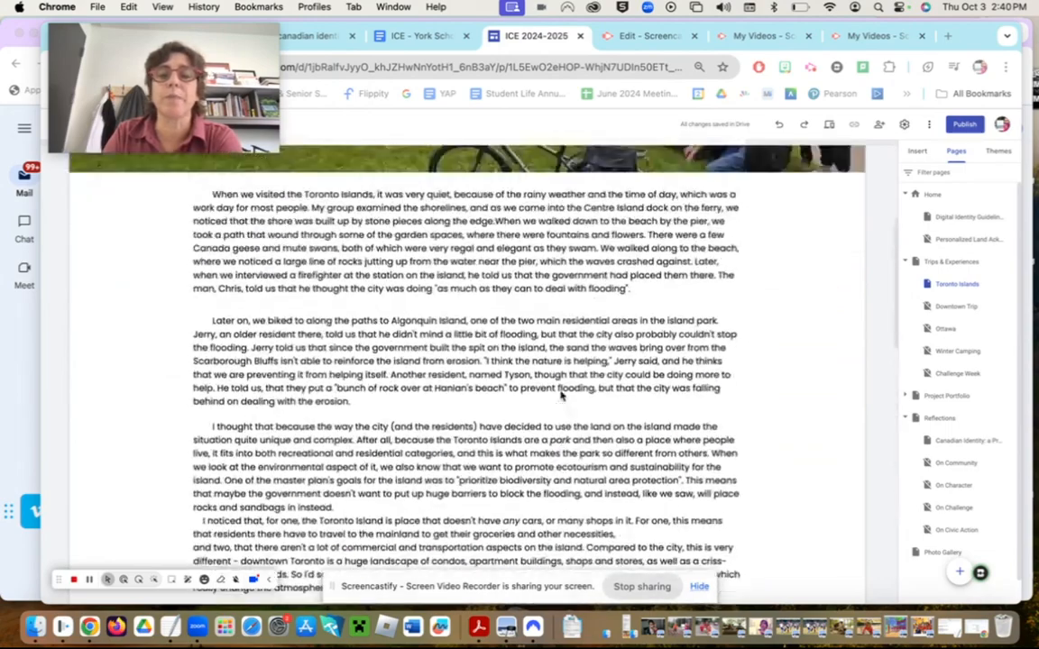
scroll(561, 394, up, 5)
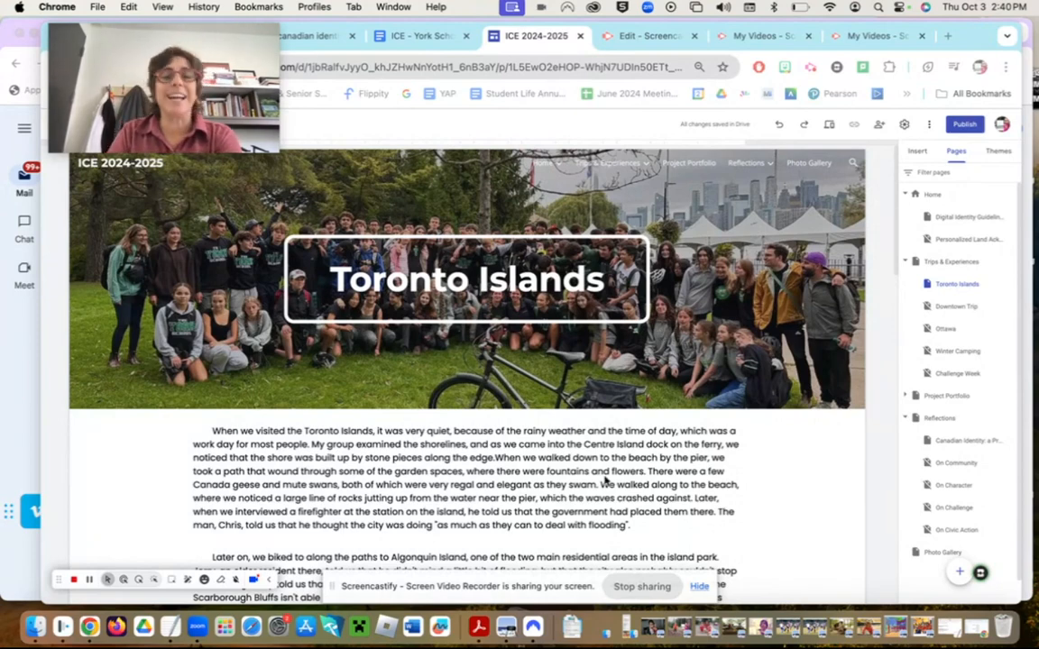
click(607, 165)
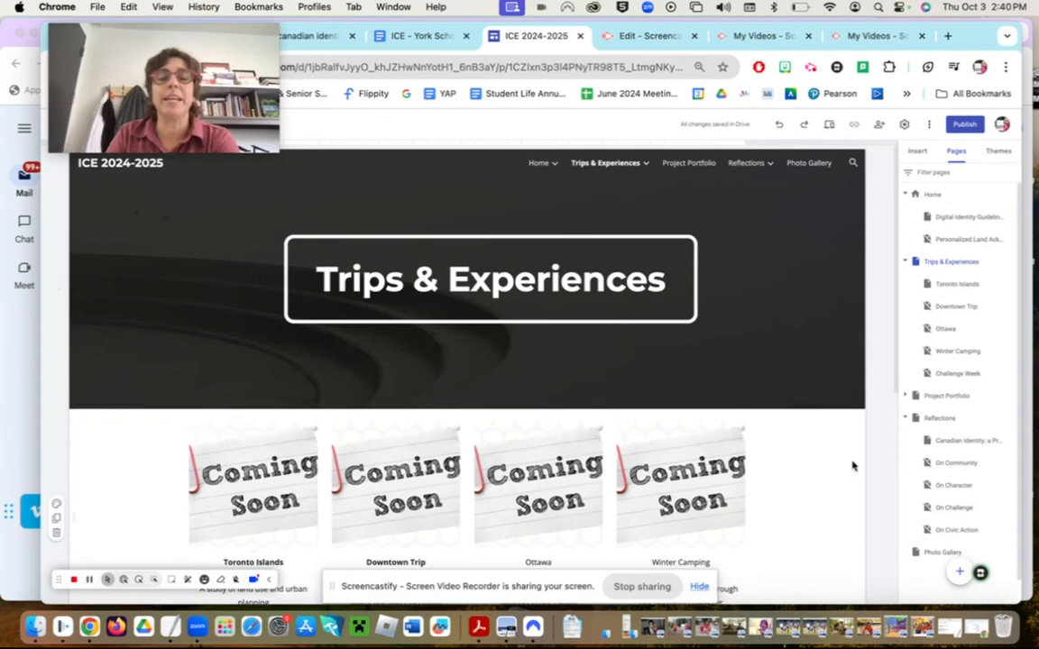
- Follow the Toronto Islands card's link, then reopen Toronto Islands from the page list
scroll(851, 466, down, 2)
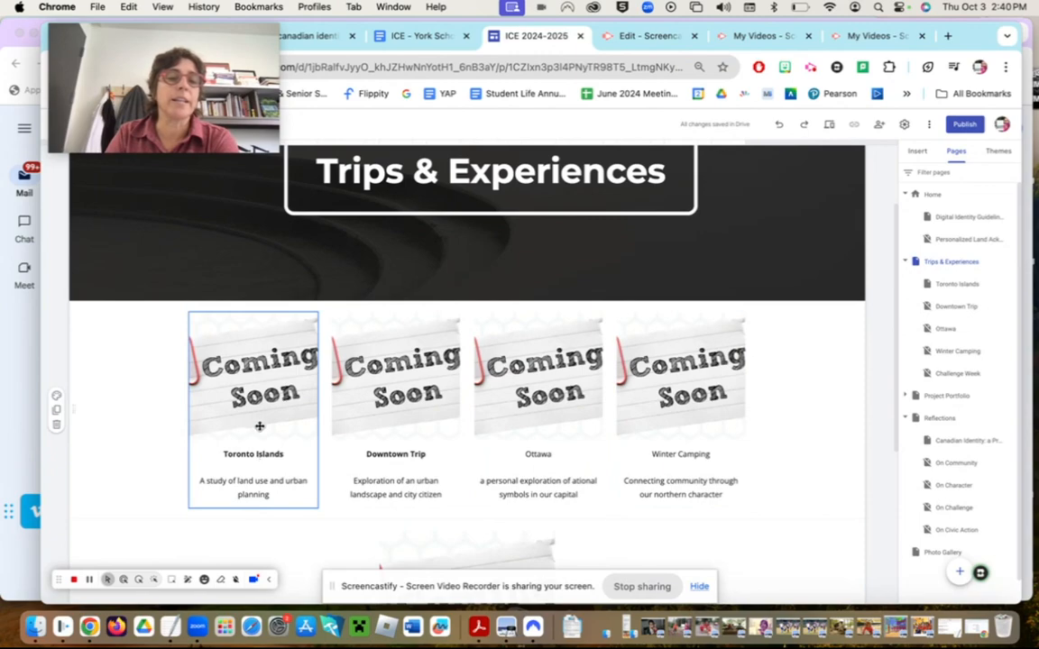
click(257, 386)
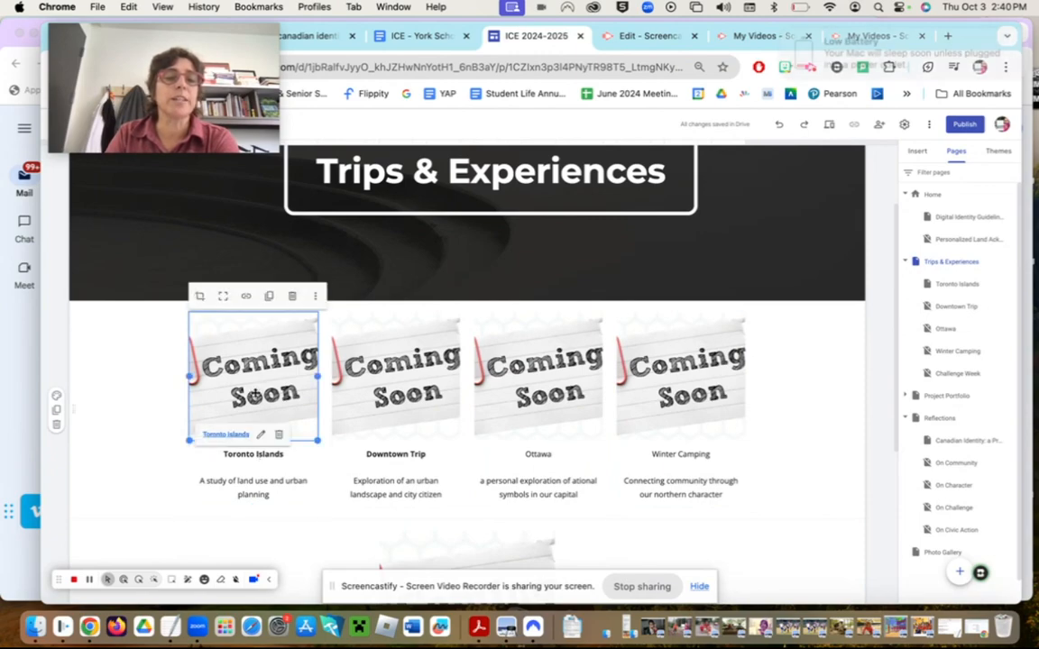
click(236, 437)
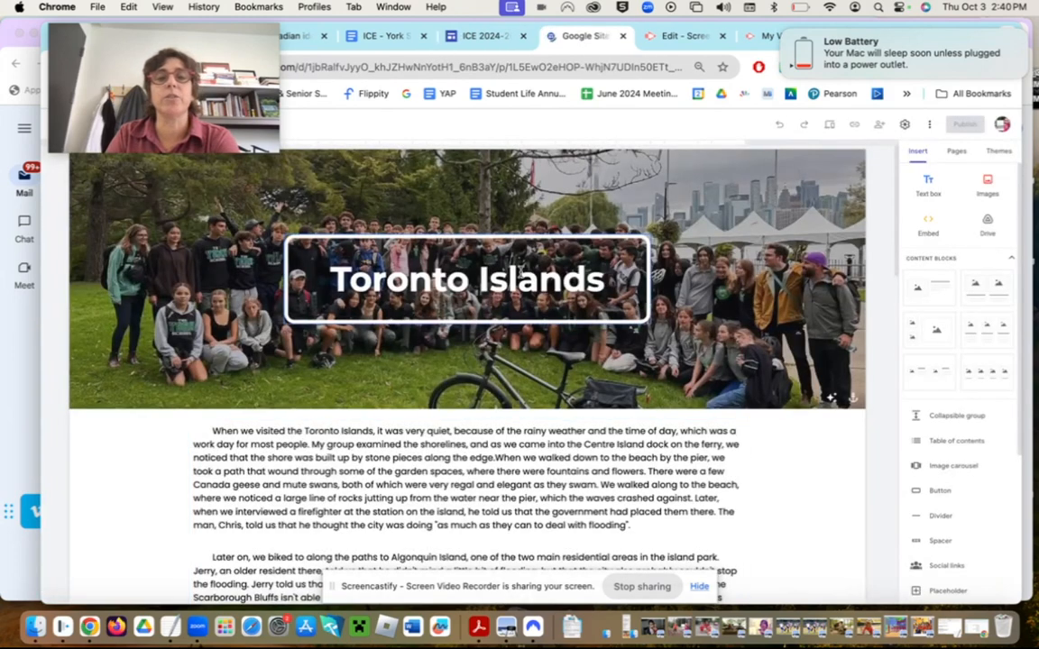
click(783, 33)
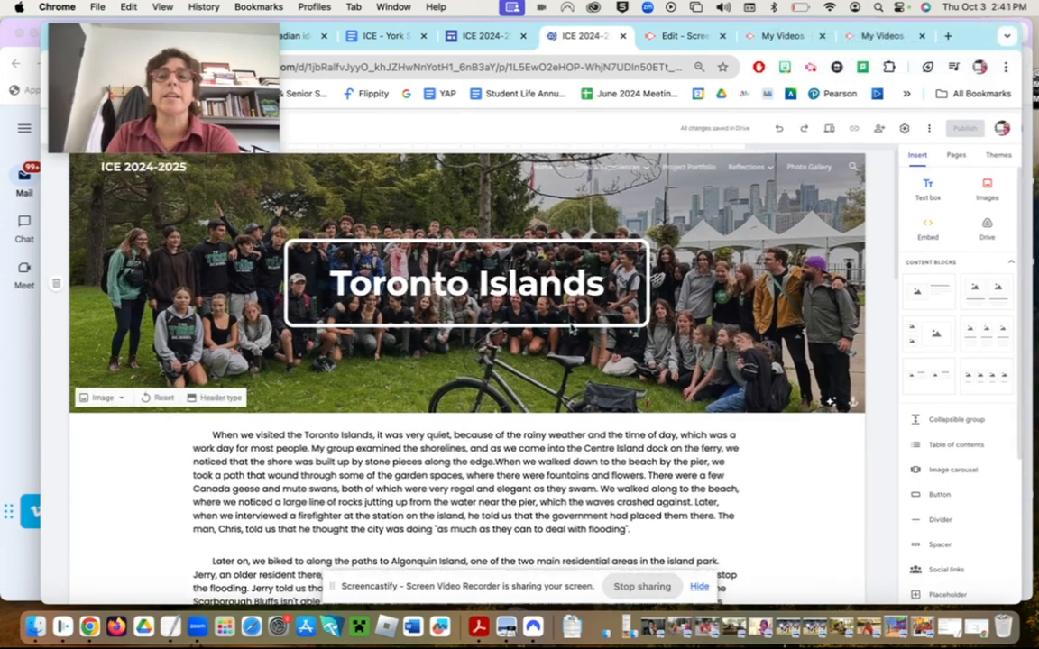
click(957, 151)
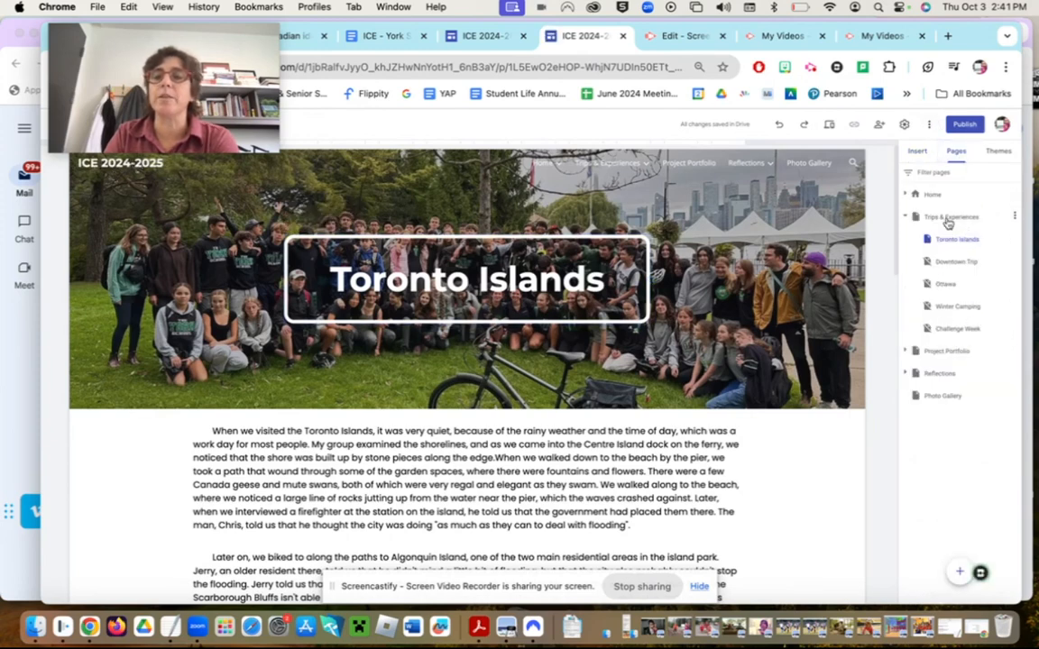
click(947, 221)
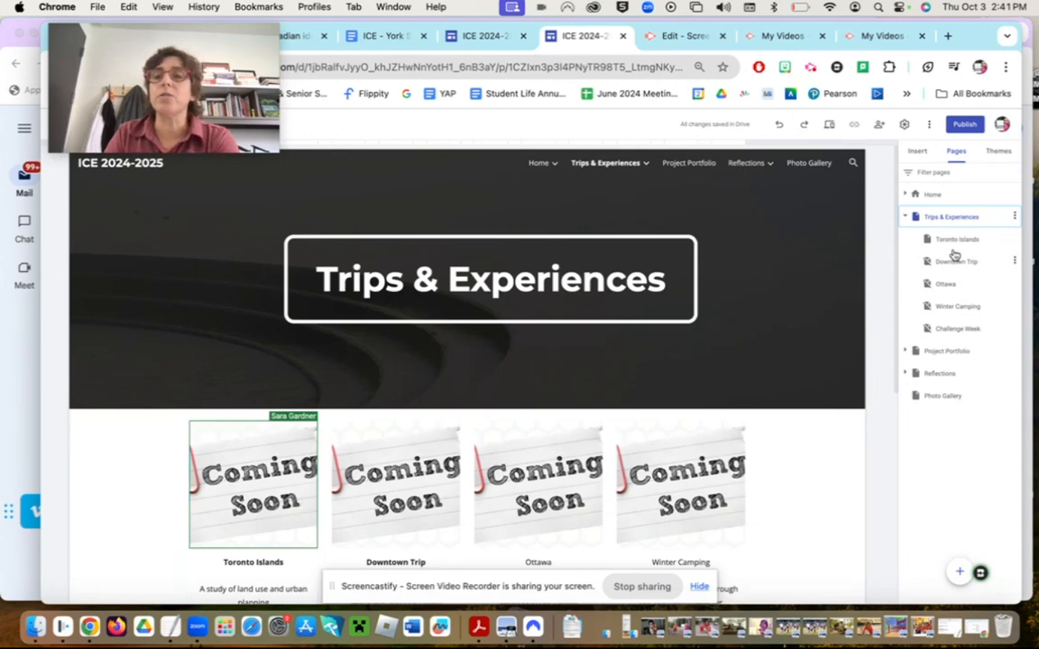
click(957, 241)
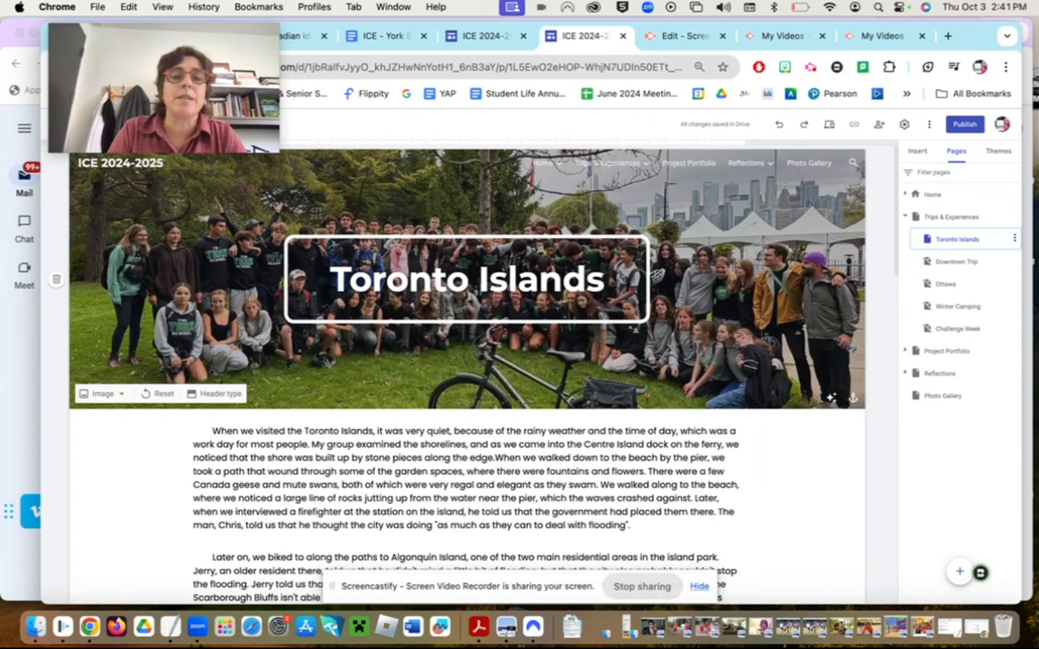
- Screenshot the Toronto Islands header photo and go back to Trips & Experiences
drag(304, 206, 636, 429)
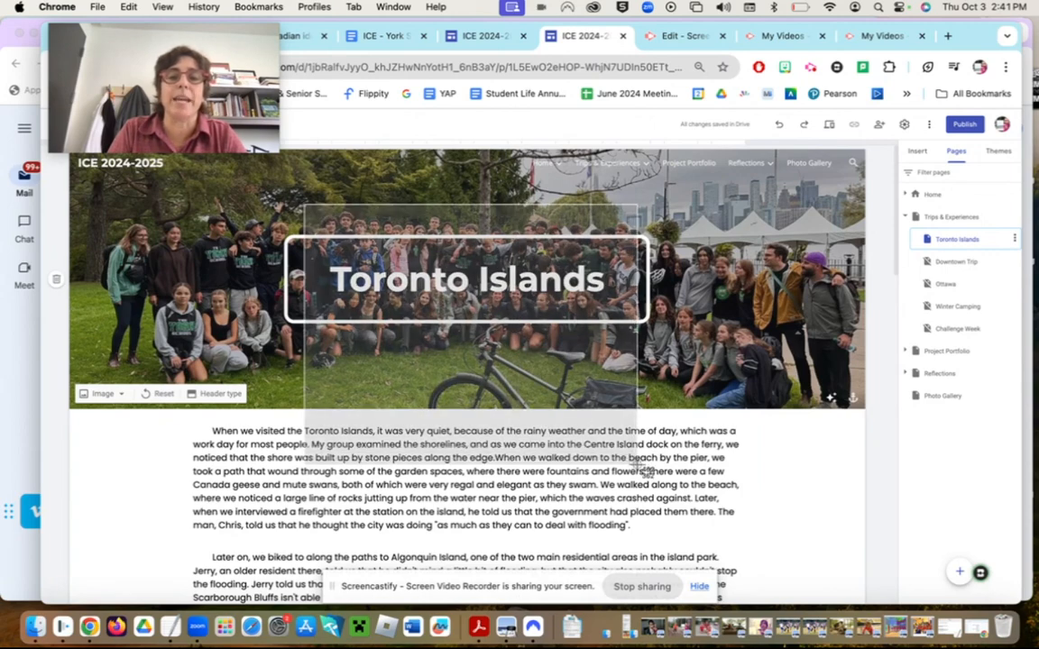
drag(642, 470, 631, 482)
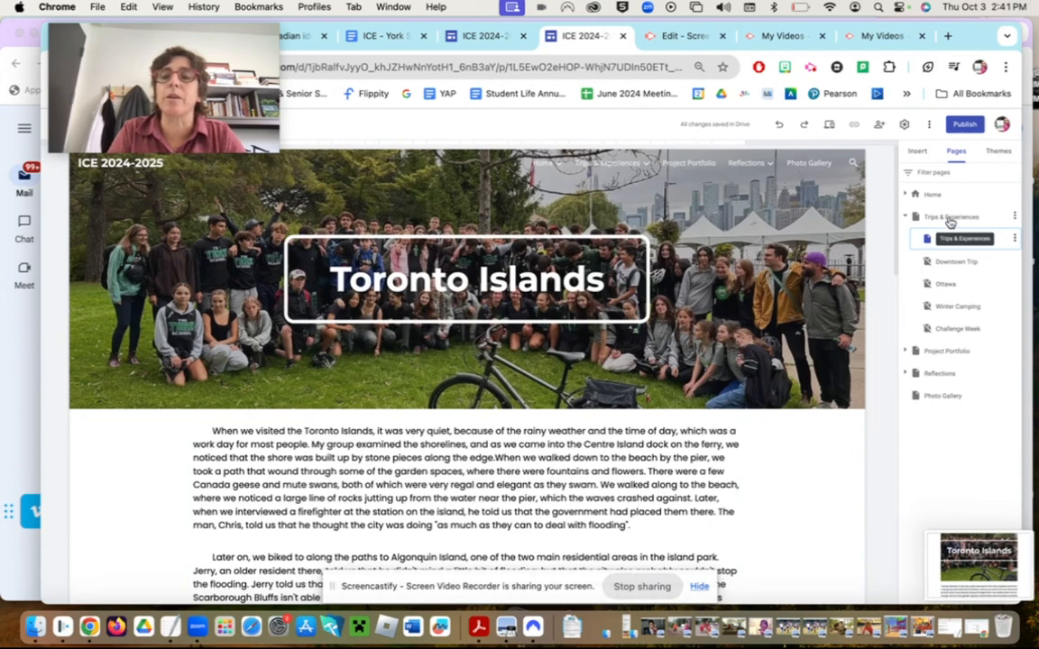
click(947, 218)
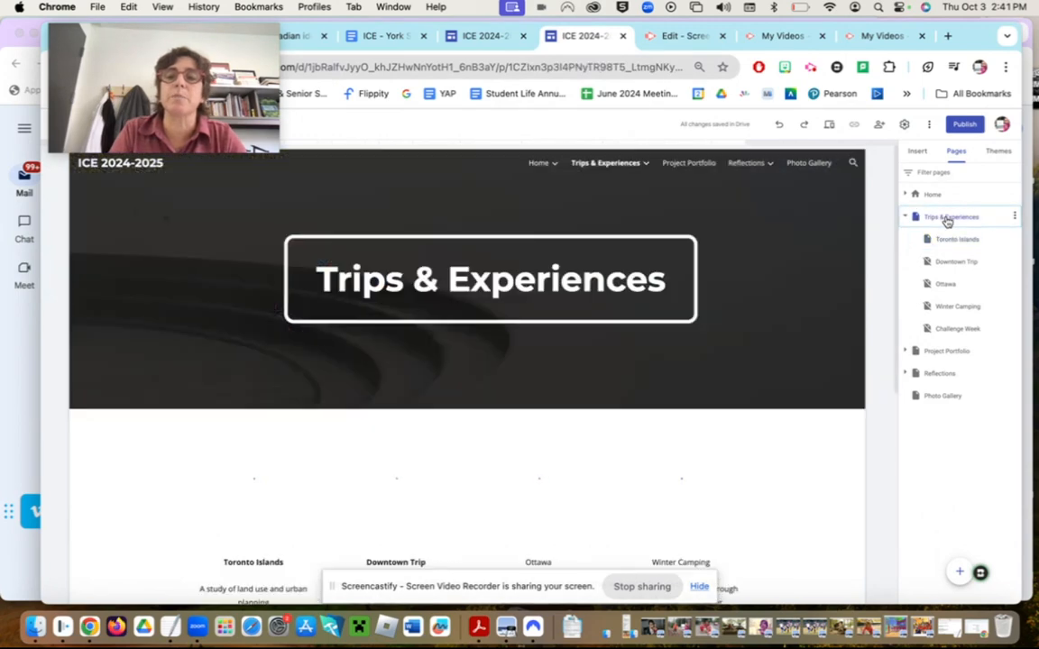
- Replace the Toronto Islands card's Coming Soon picture with the 2.41.29 PM Desktop screenshot
scroll(479, 390, down, 3)
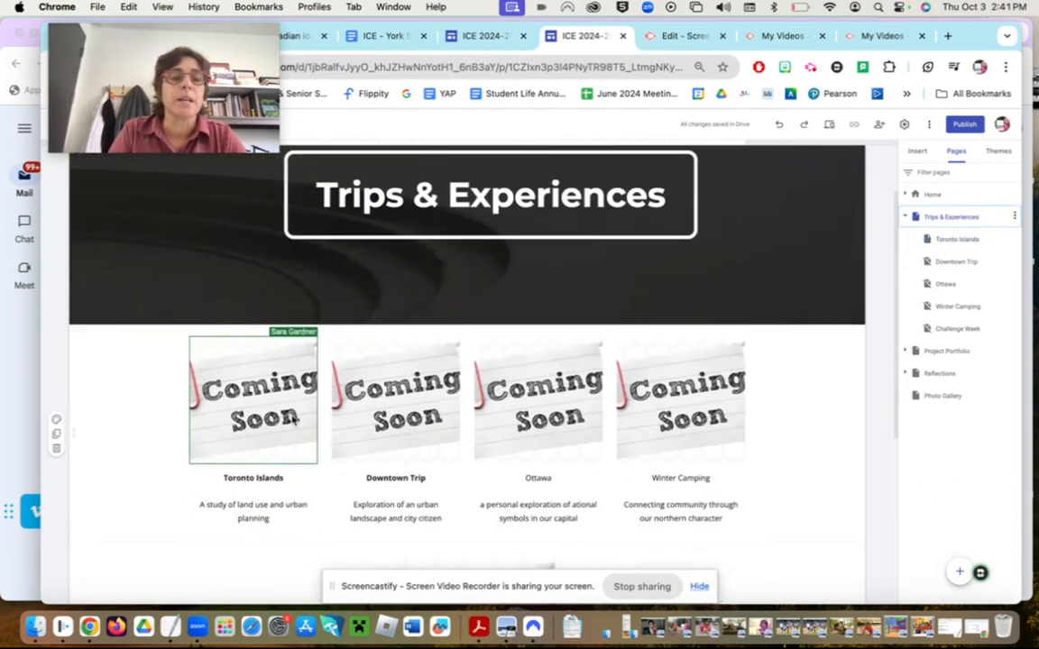
click(196, 388)
click(243, 392)
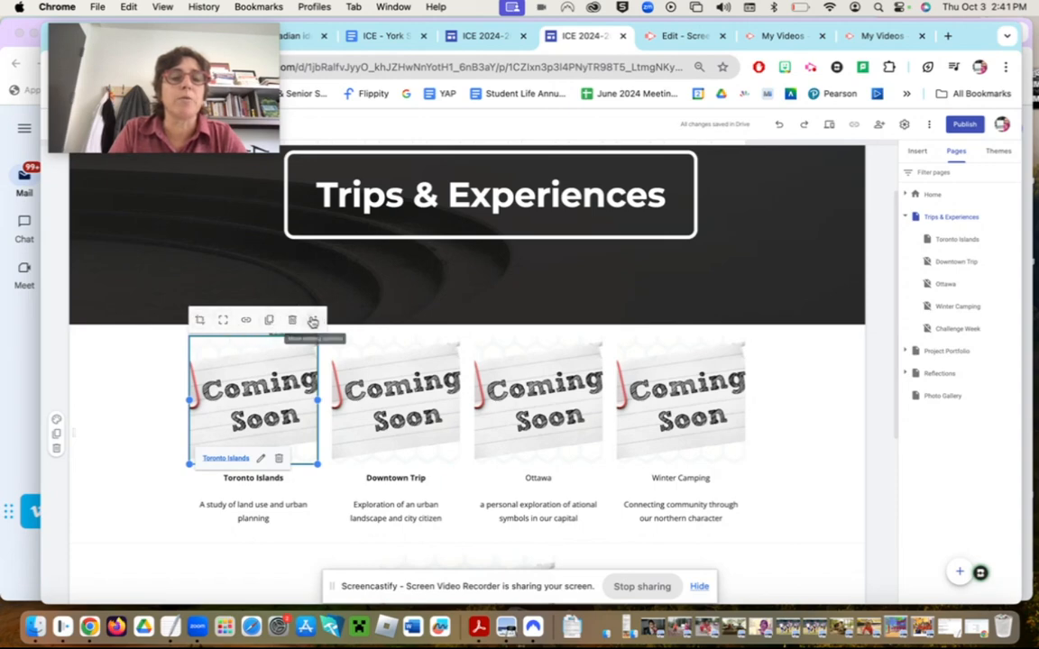
click(312, 321)
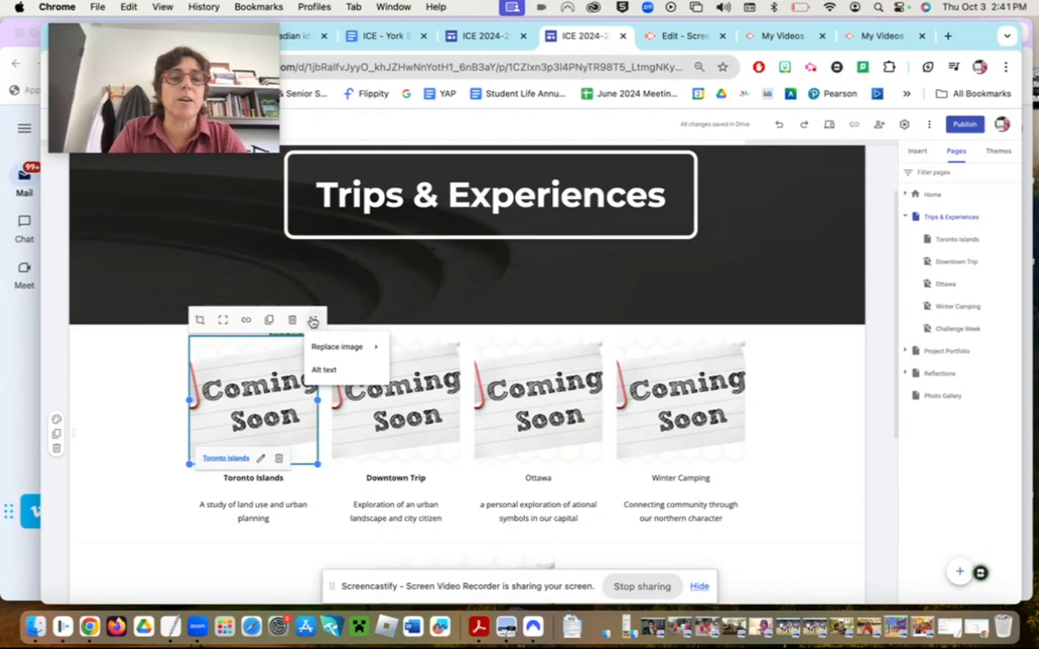
mouse_move(333, 347)
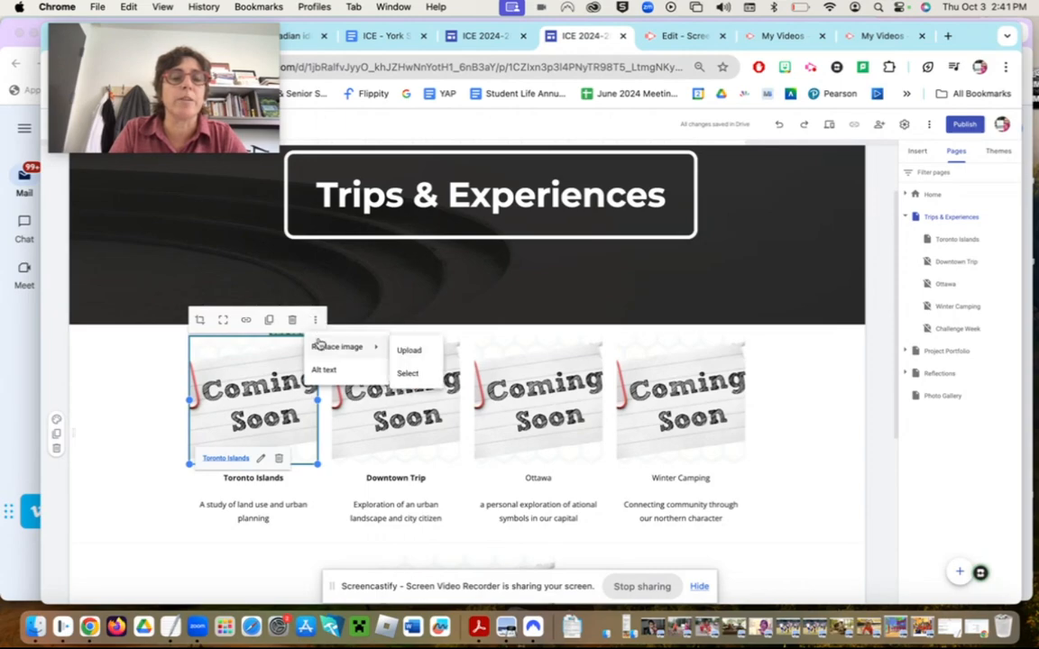
click(413, 352)
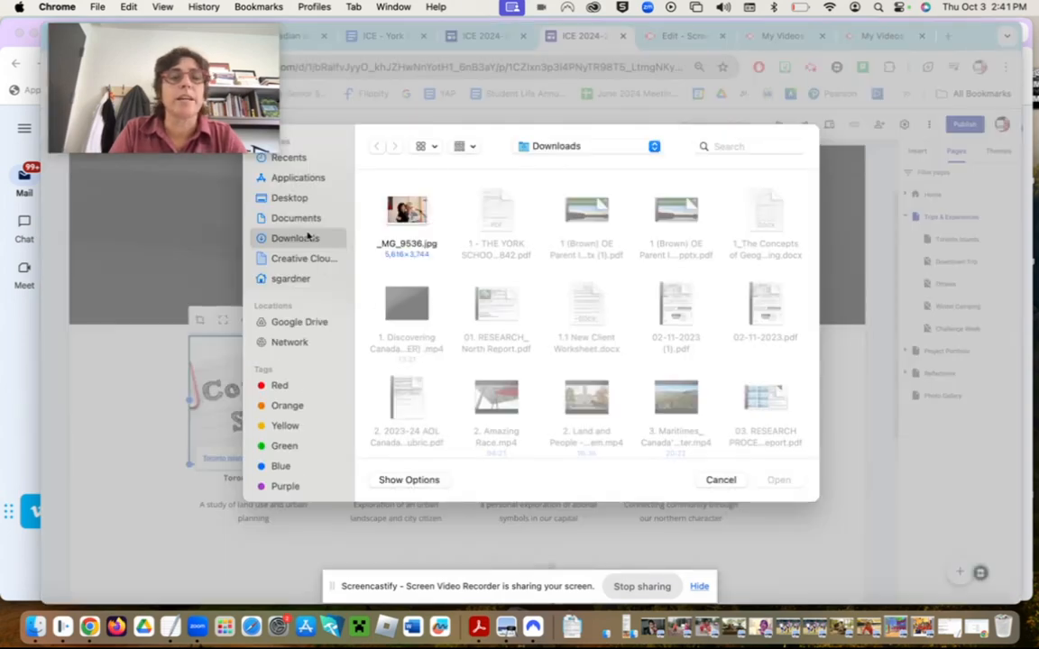
click(289, 197)
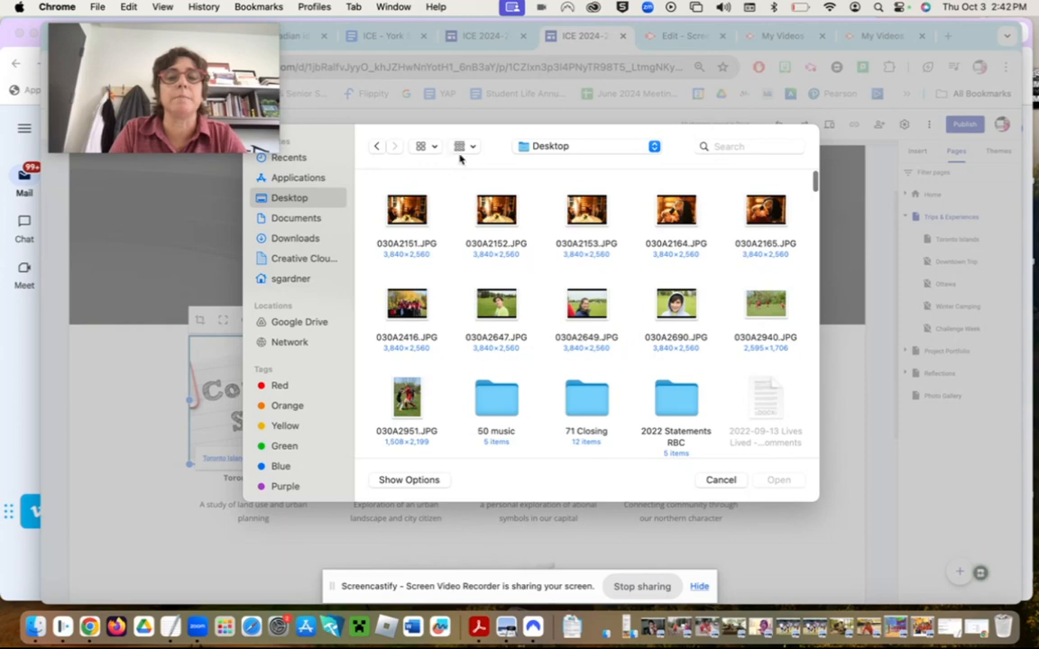
click(428, 146)
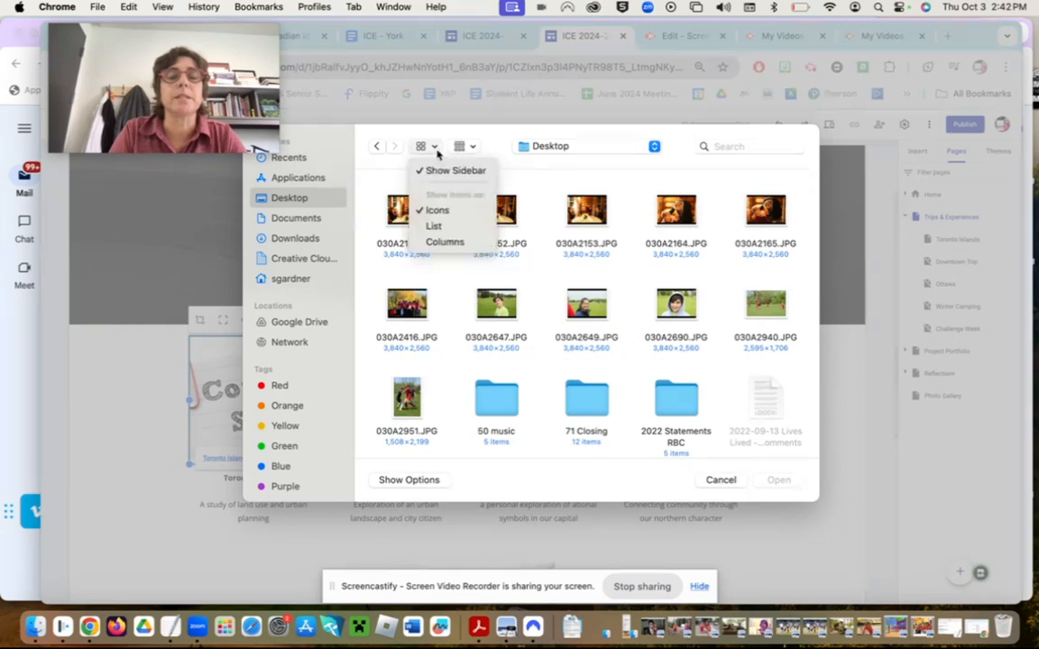
click(442, 227)
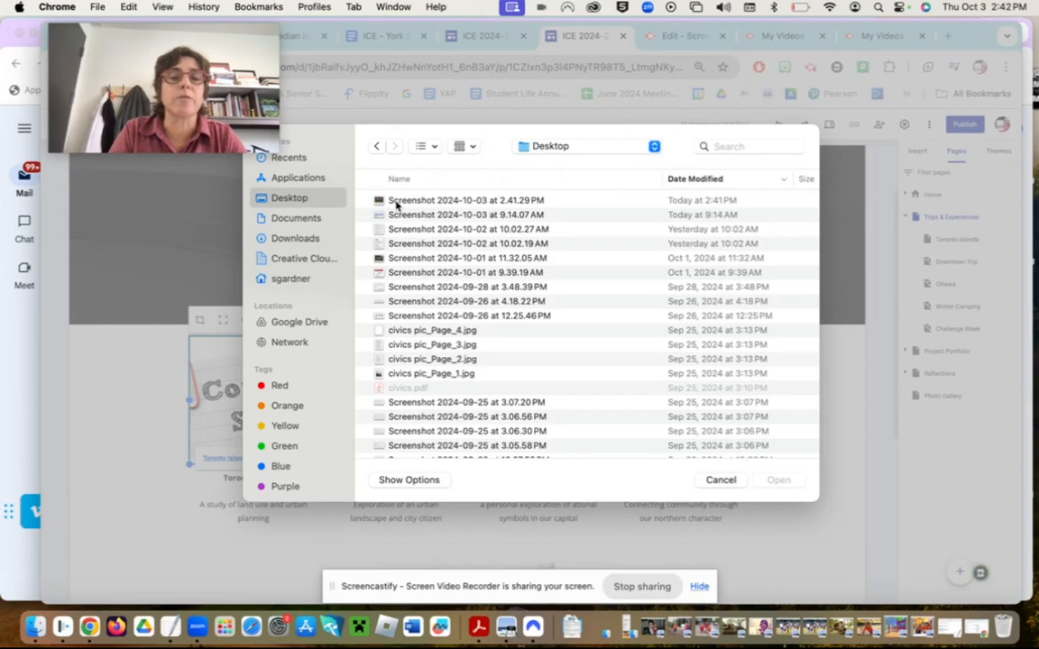
click(396, 202)
double_click(395, 202)
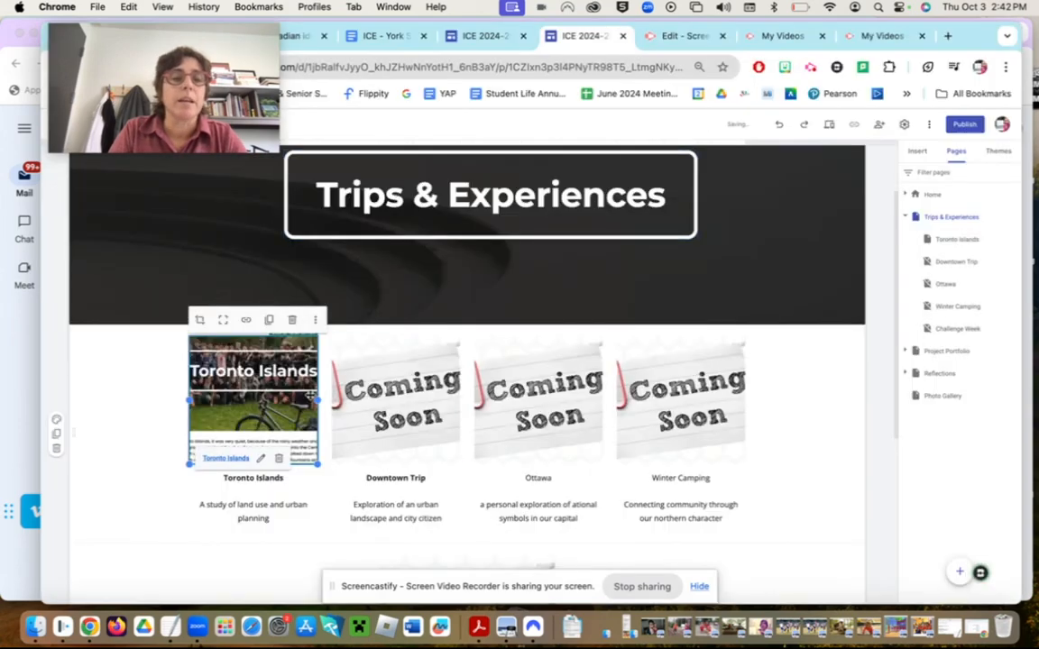
- Preview the site to see the Toronto Islands card with its new screenshot
click(167, 431)
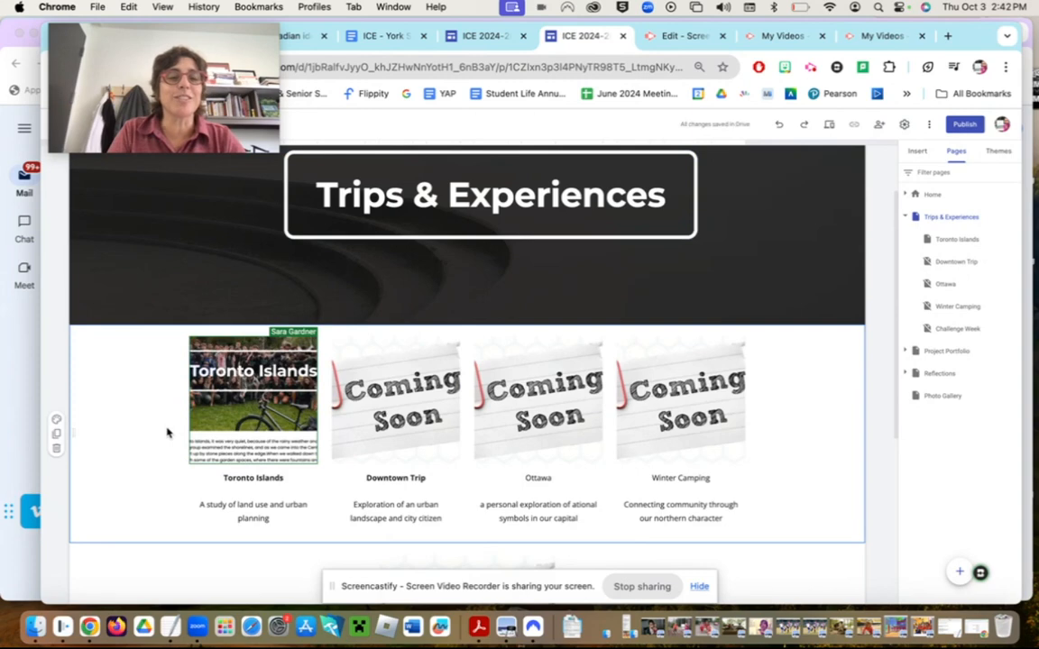
scroll(167, 432, up, 1)
scroll(167, 432, up, 1)
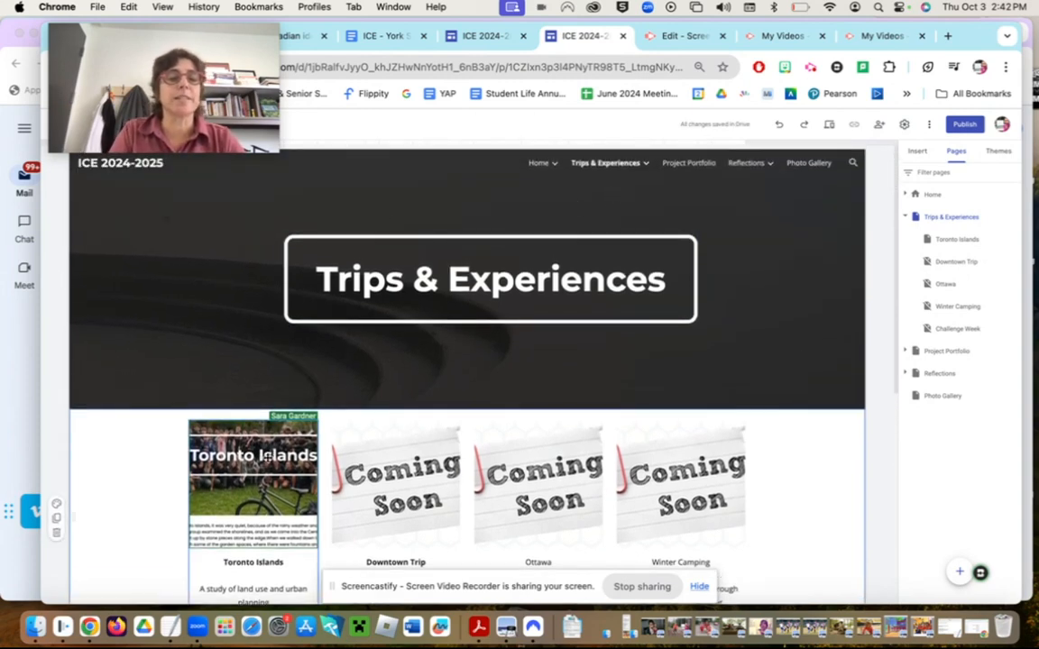
click(260, 504)
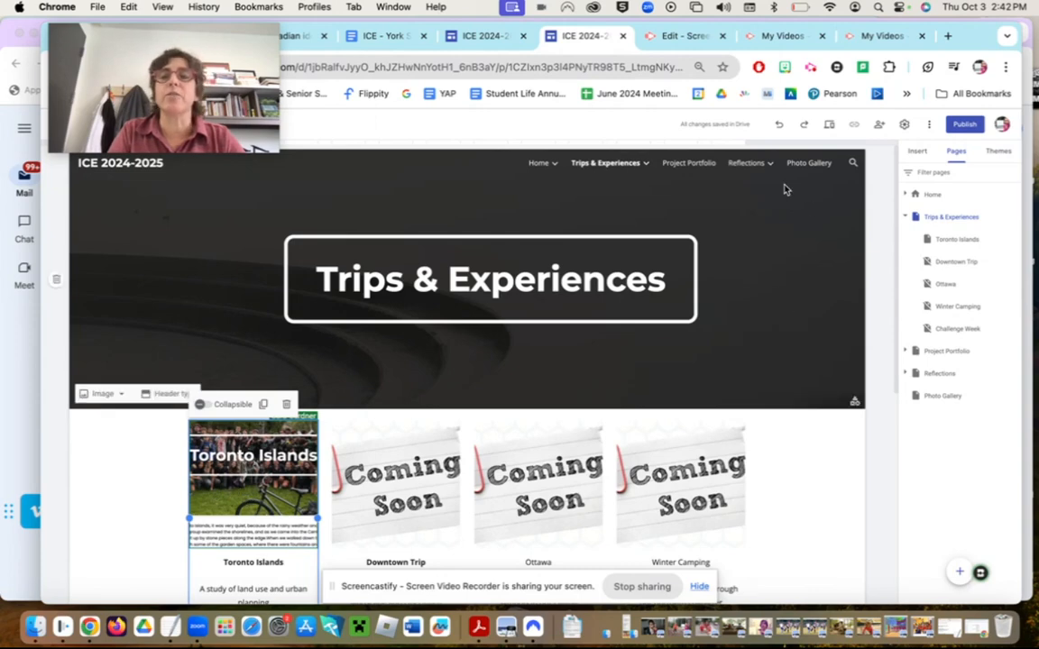
mouse_move(578, 168)
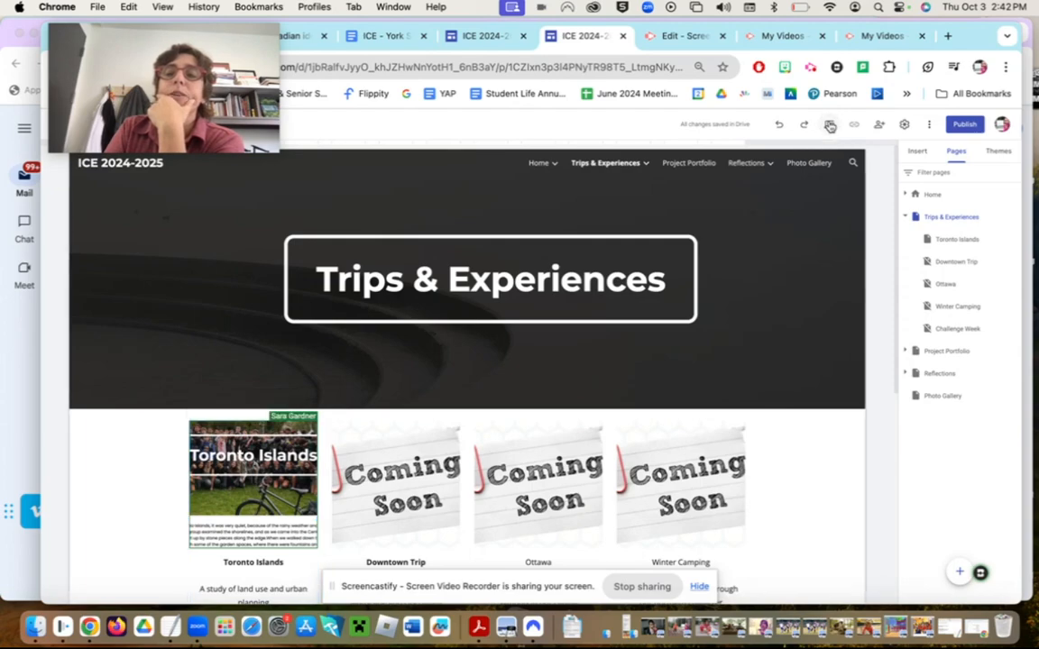
click(830, 127)
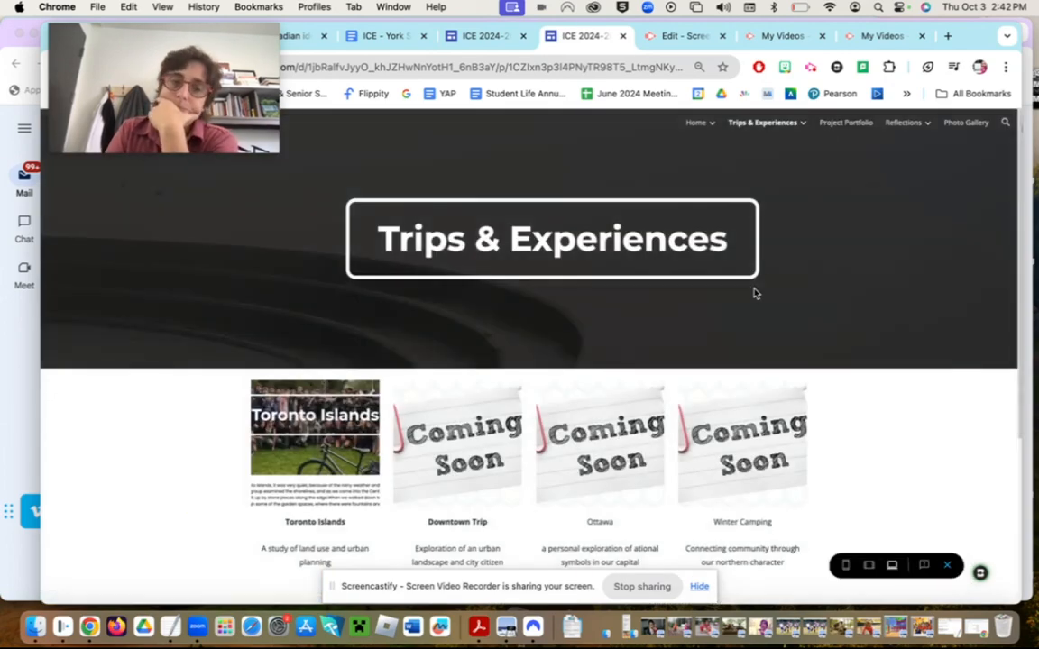
scroll(756, 293, down, 1)
scroll(756, 294, up, 1)
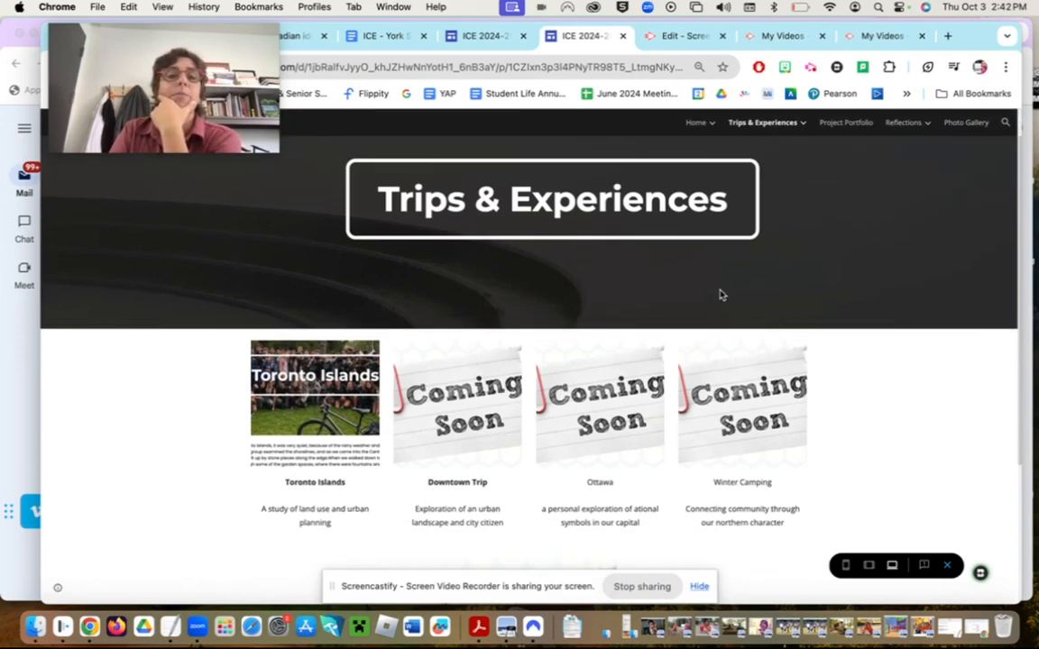
- Follow the Toronto Islands card to its trip page, then exit preview to the editor
click(319, 399)
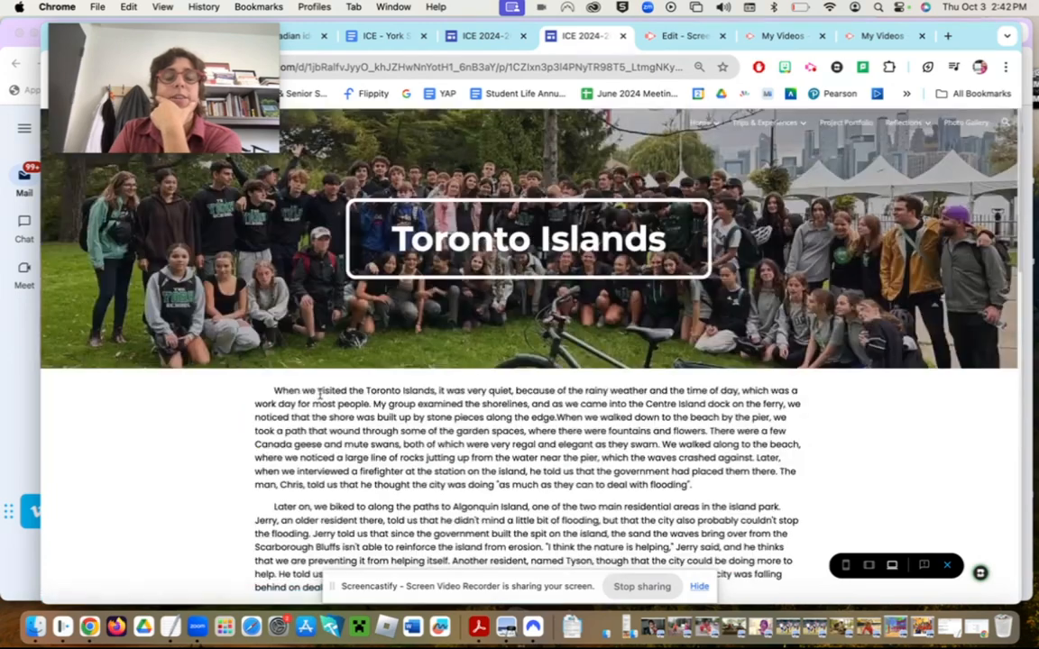
scroll(578, 396, down, 5)
scroll(578, 396, up, 5)
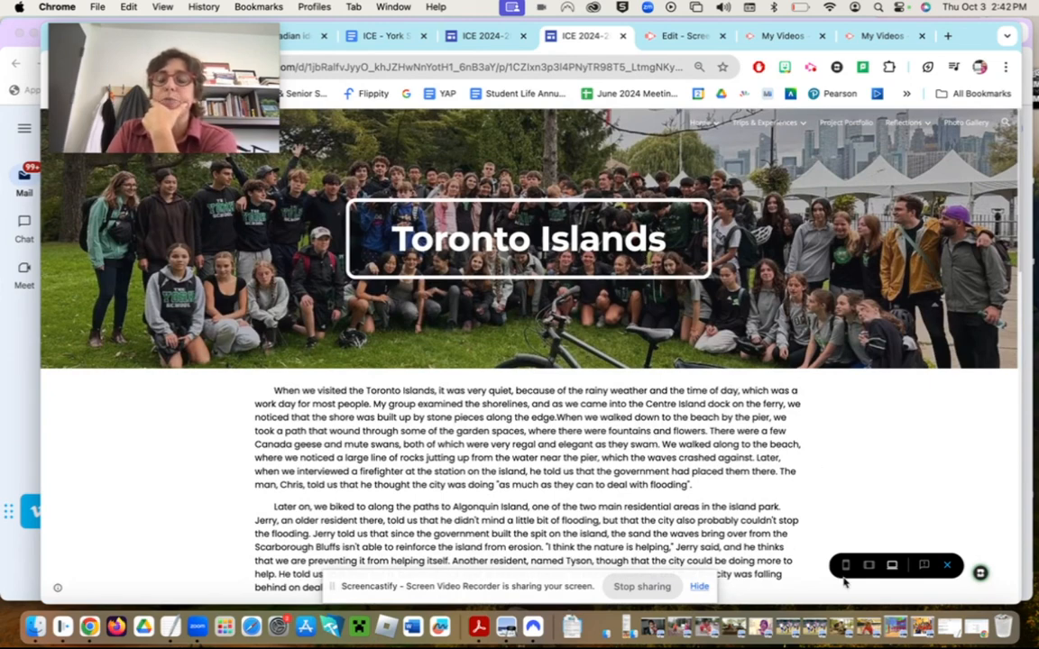
click(949, 566)
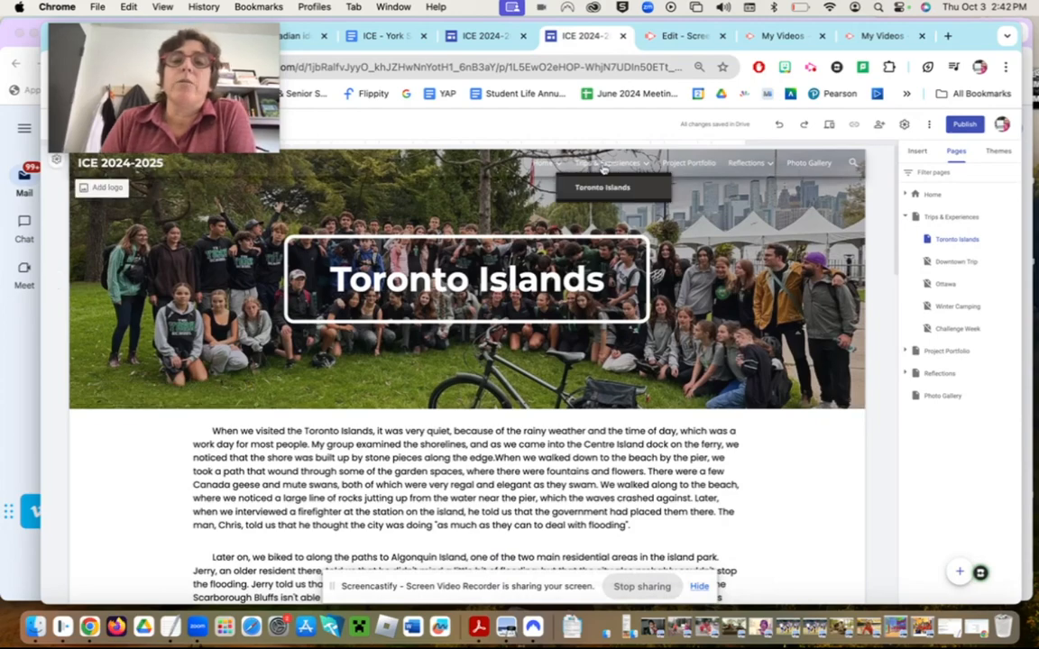
- Upload IMG_3441.JPG from Downloads as the Trips & Experiences page header image
click(603, 167)
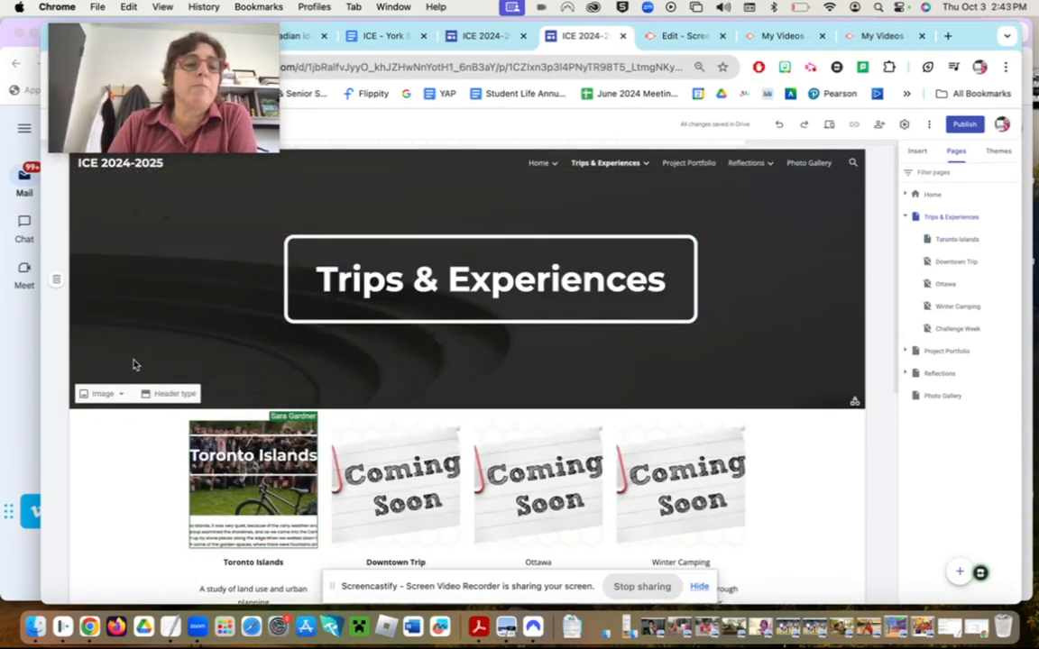
click(118, 397)
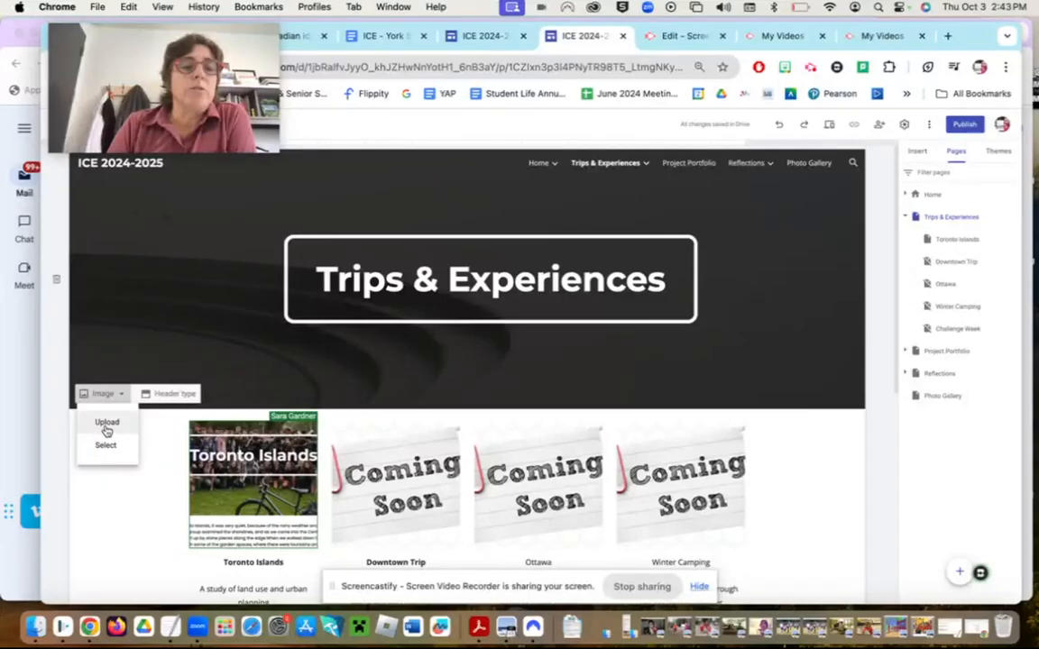
click(106, 423)
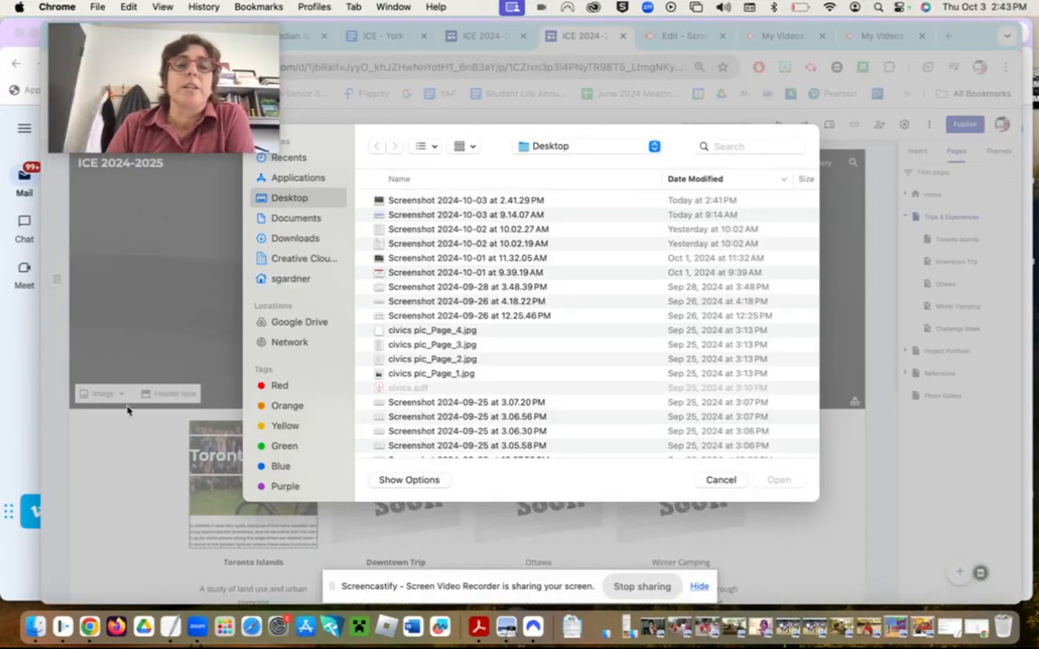
click(297, 239)
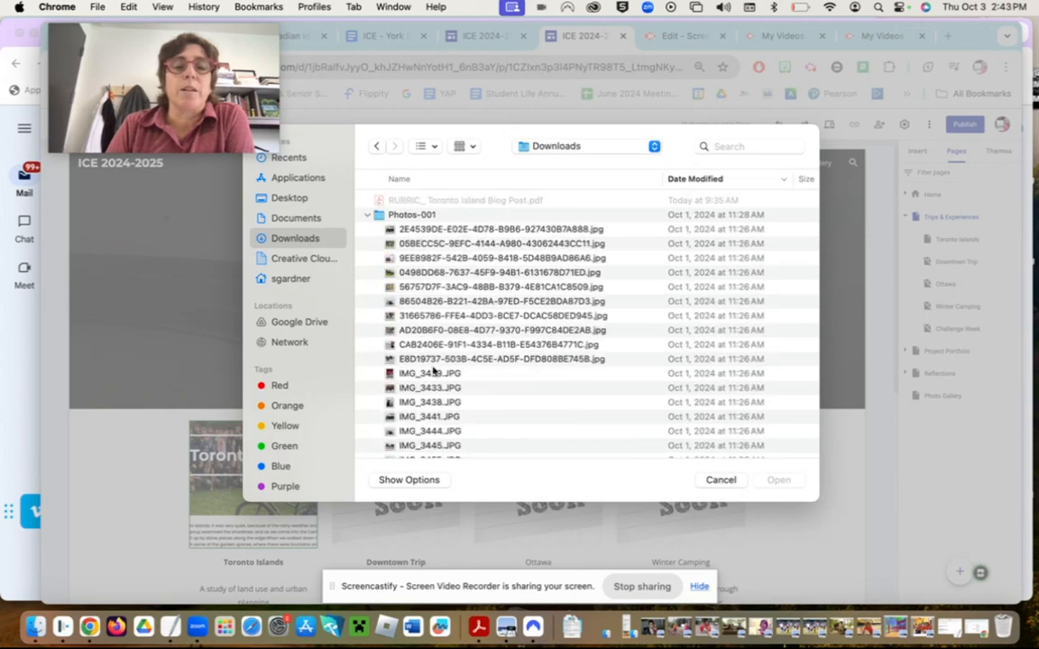
scroll(415, 356, down, 3)
scroll(432, 370, up, 2)
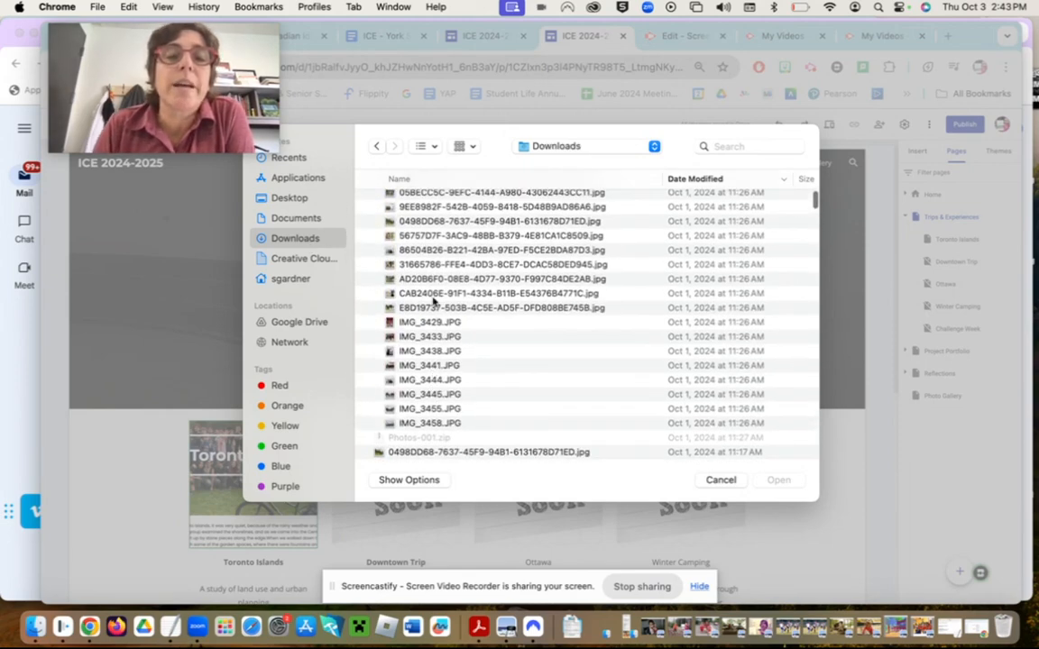
double_click(431, 366)
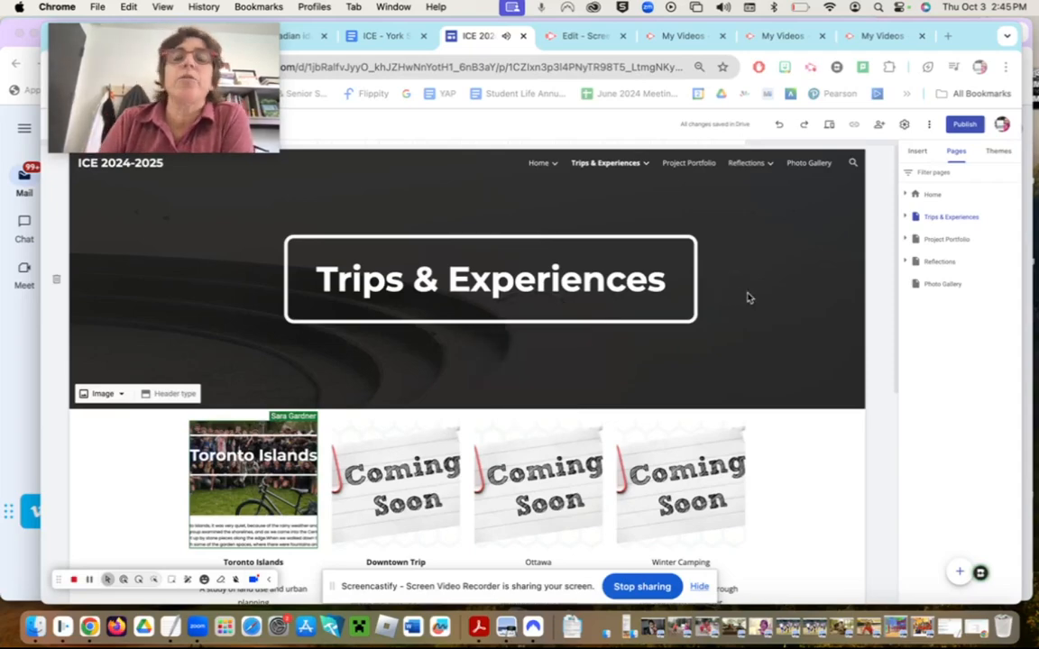
- Try the Aristotle theme, then the Diplomat theme in navy blue
click(918, 152)
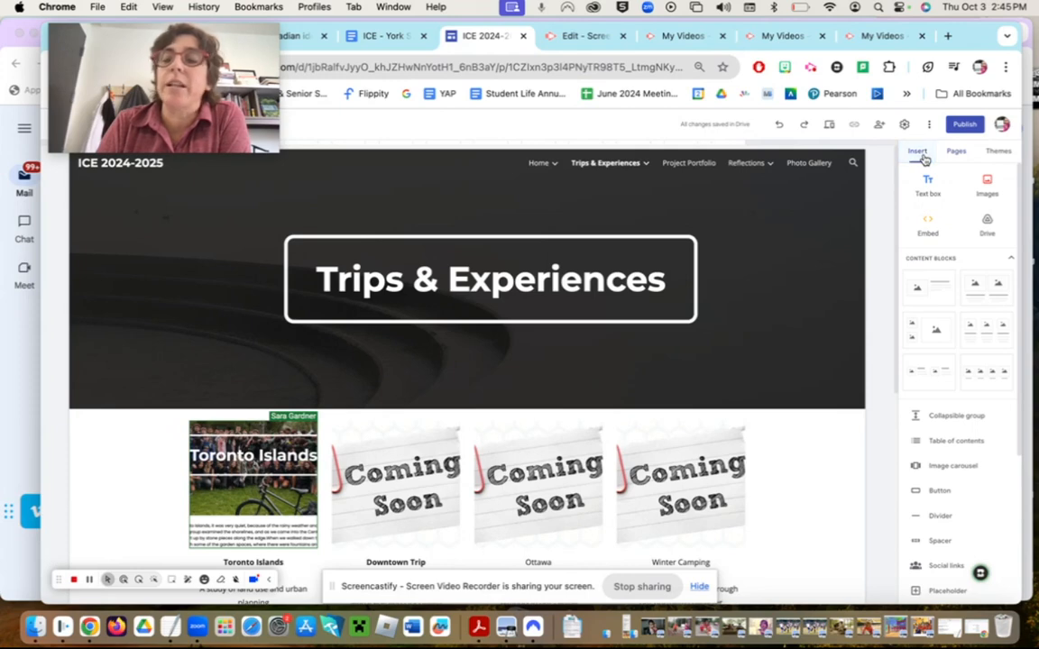
click(952, 153)
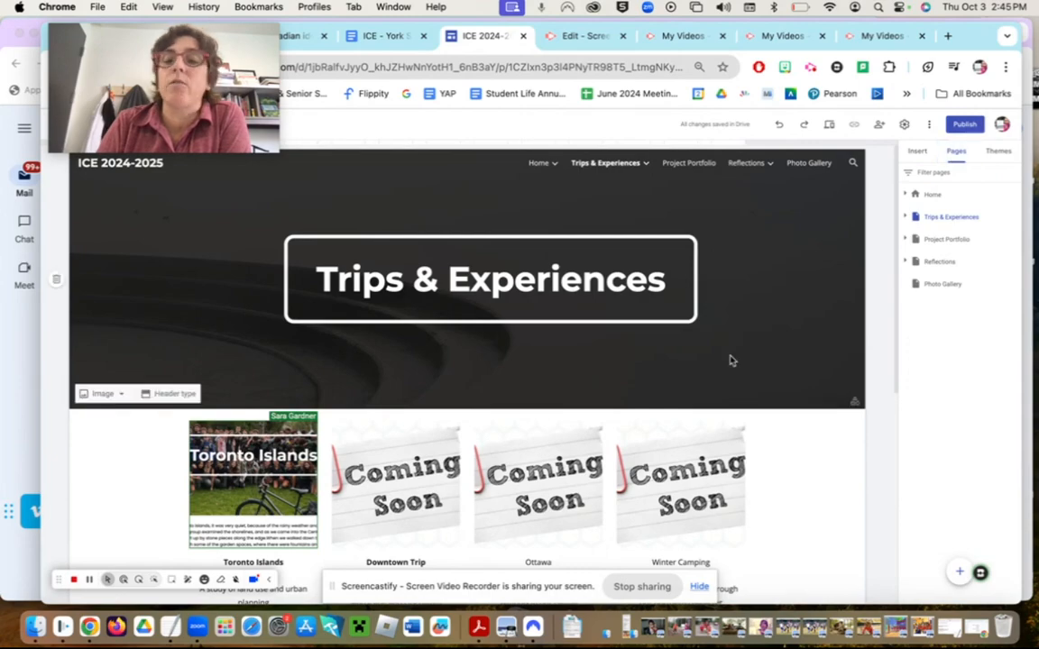
scroll(731, 360, down, 5)
scroll(723, 373, up, 5)
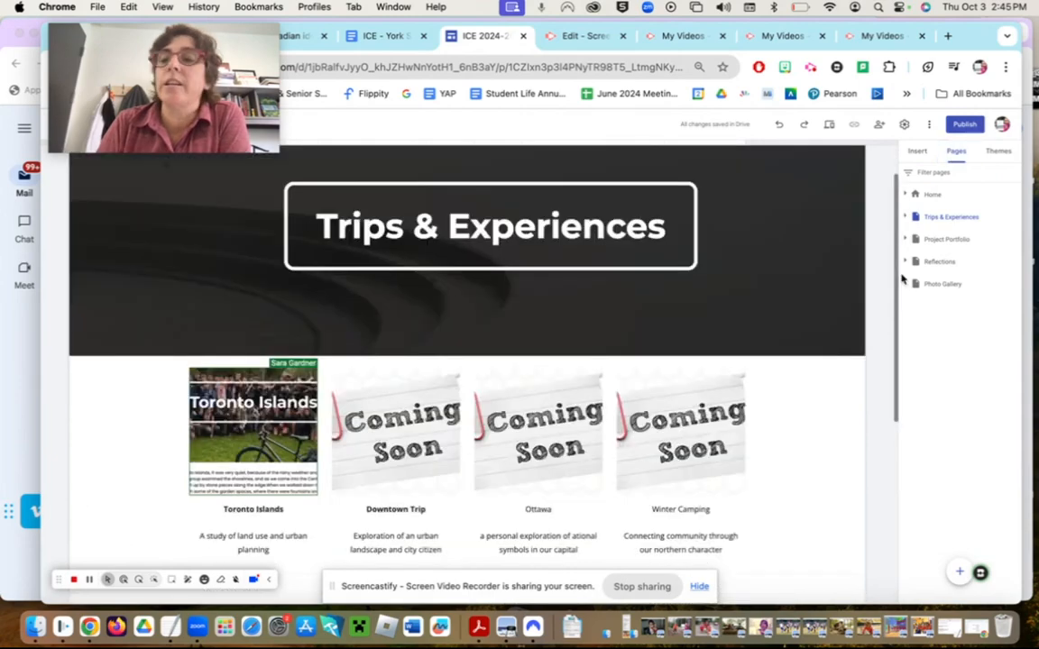
click(995, 152)
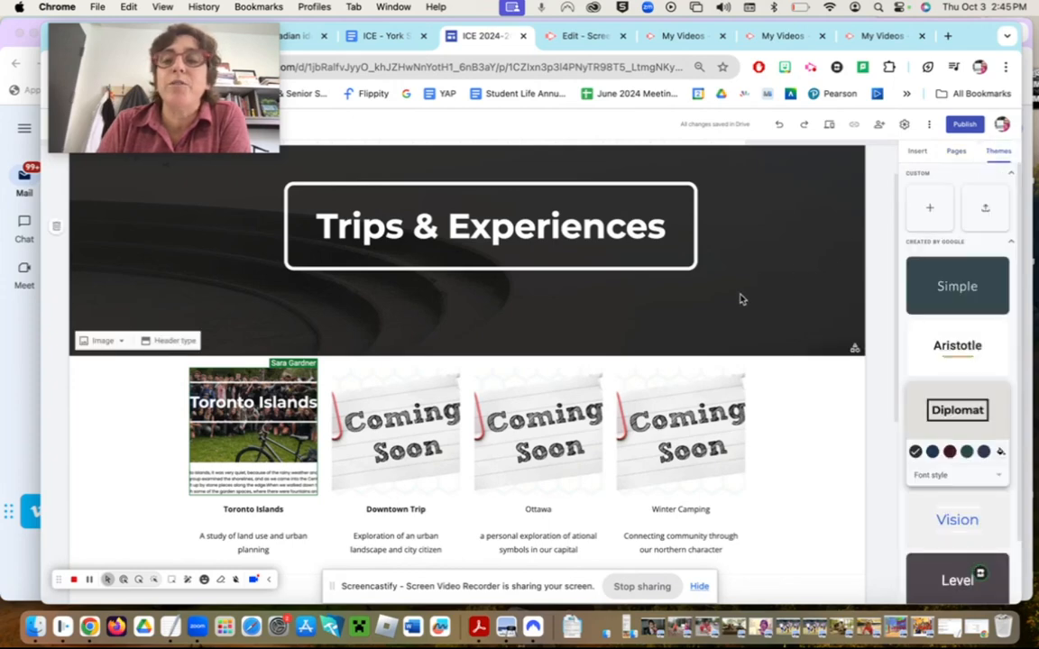
scroll(740, 299, up, 2)
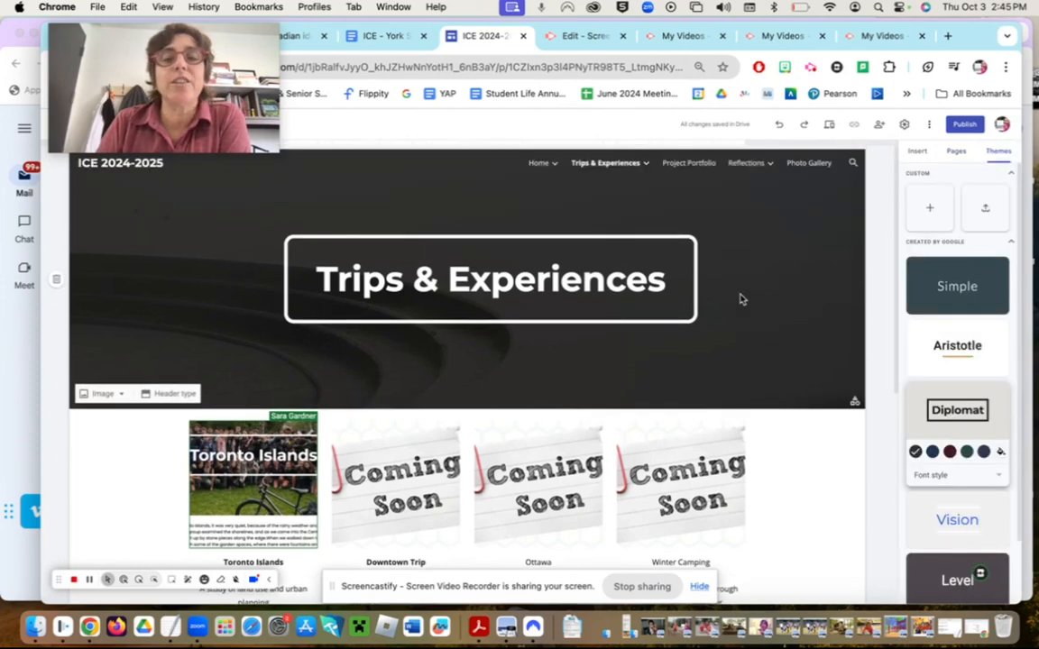
click(976, 349)
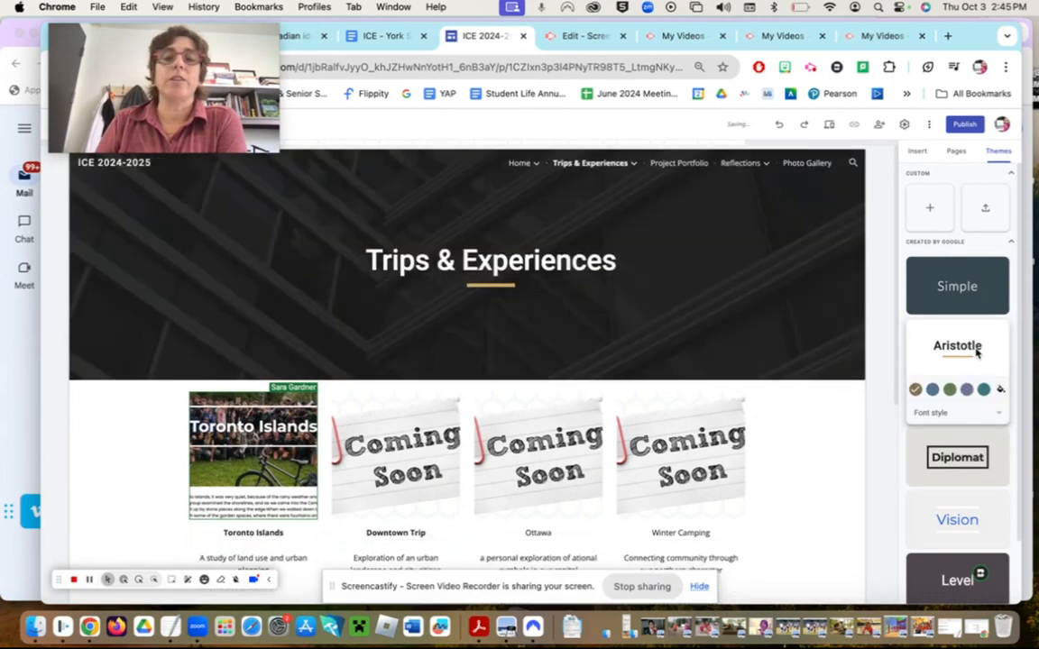
click(957, 458)
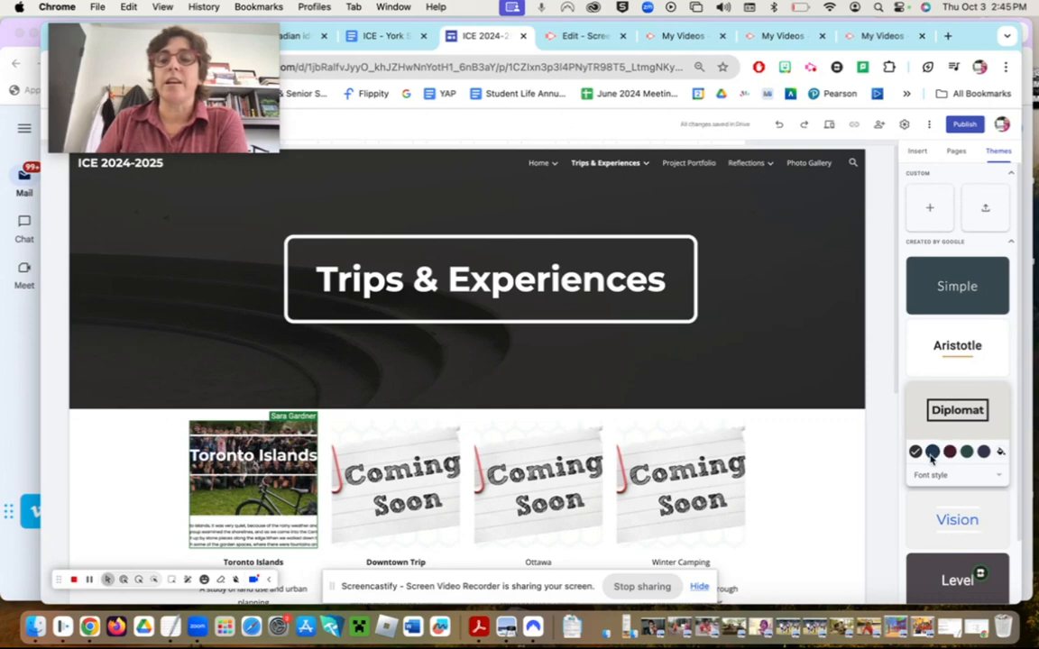
click(933, 450)
- Apply the Impression theme with its uppercase title and red underline
scroll(946, 490, down, 2)
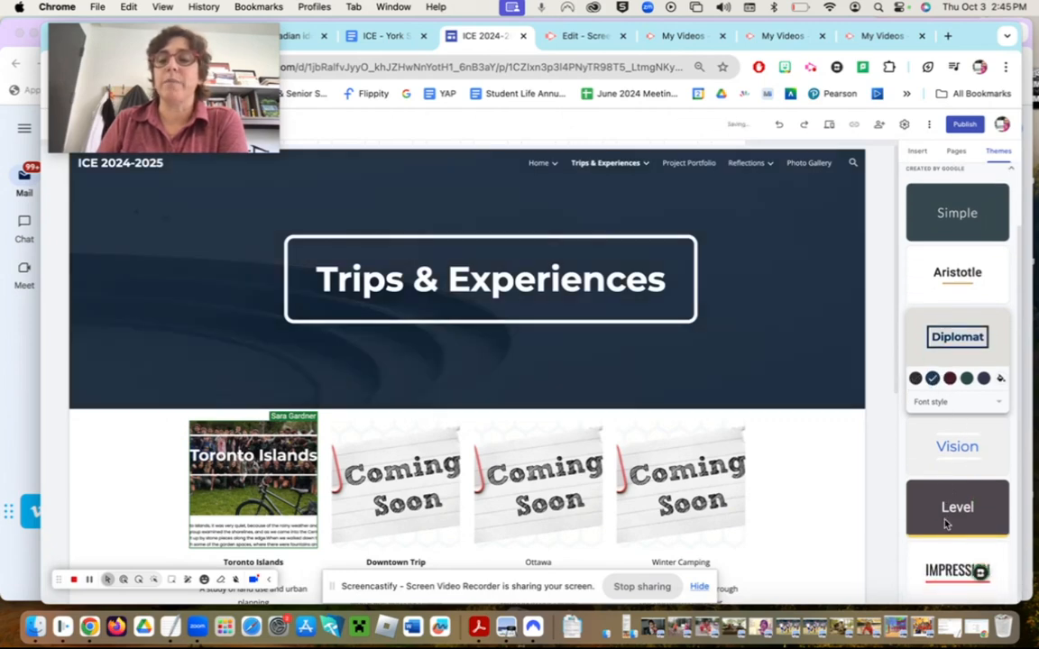
click(949, 570)
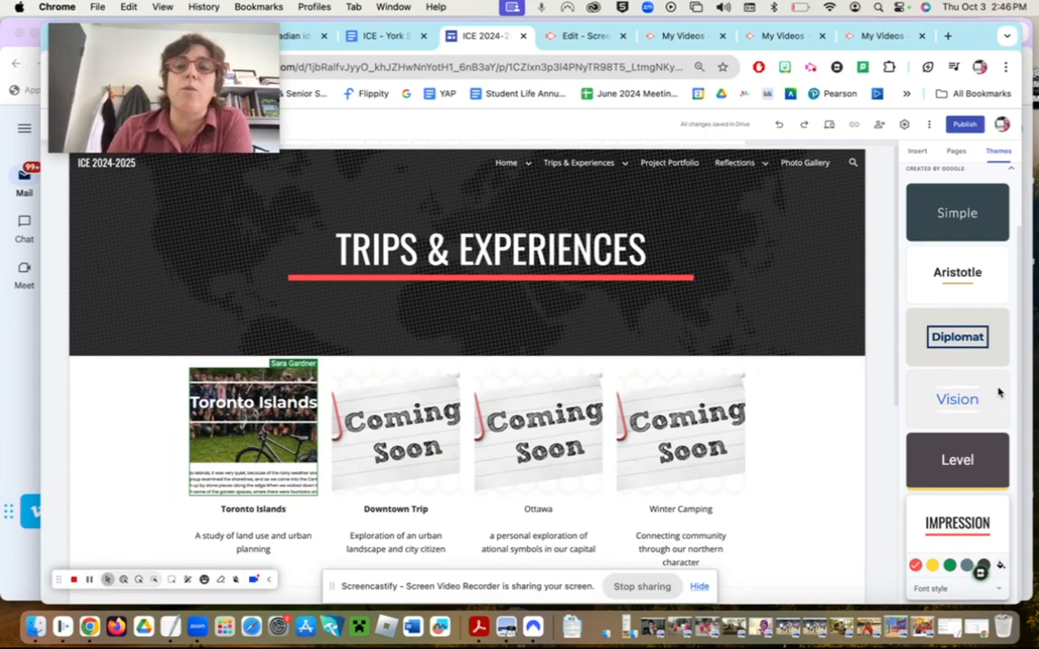
mouse_move(506, 171)
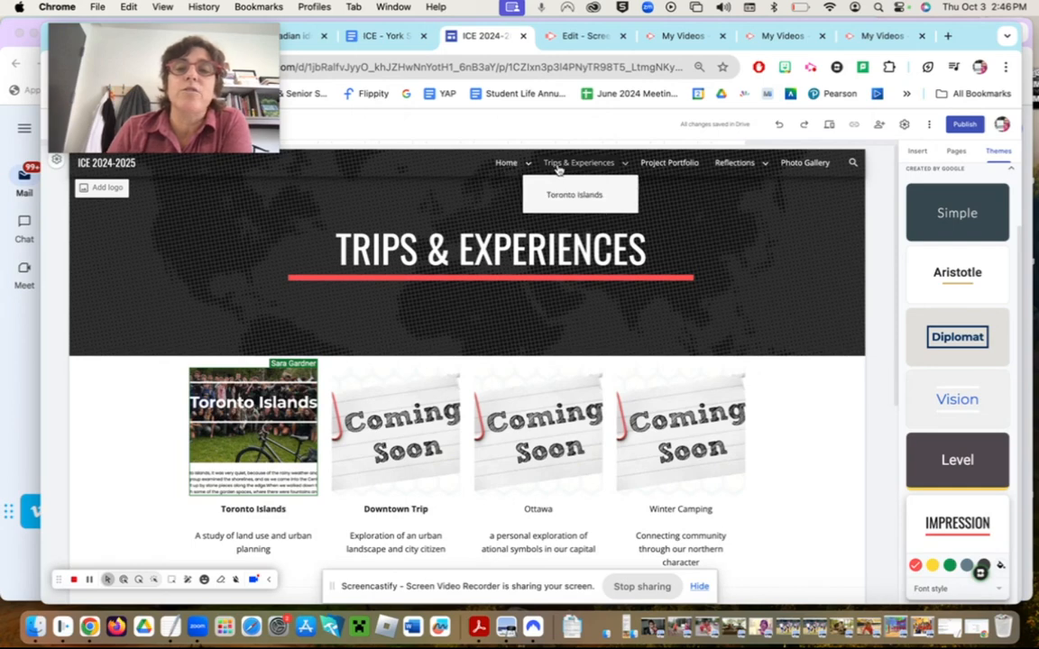
- On the Photo Gallery page, apply the Simple theme in black and review the page
click(799, 164)
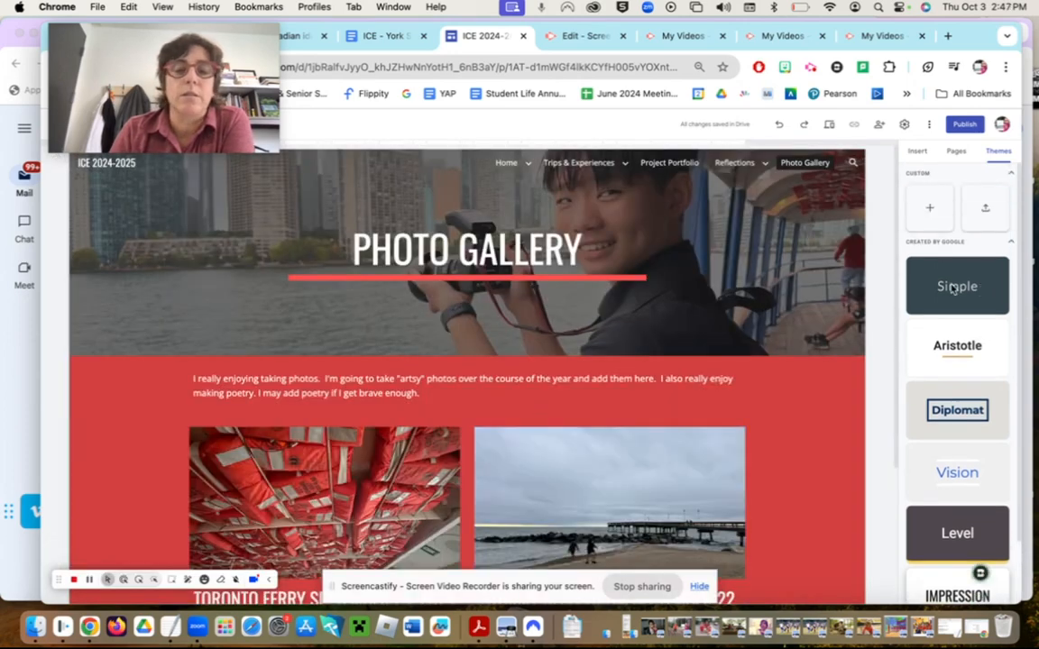
click(953, 286)
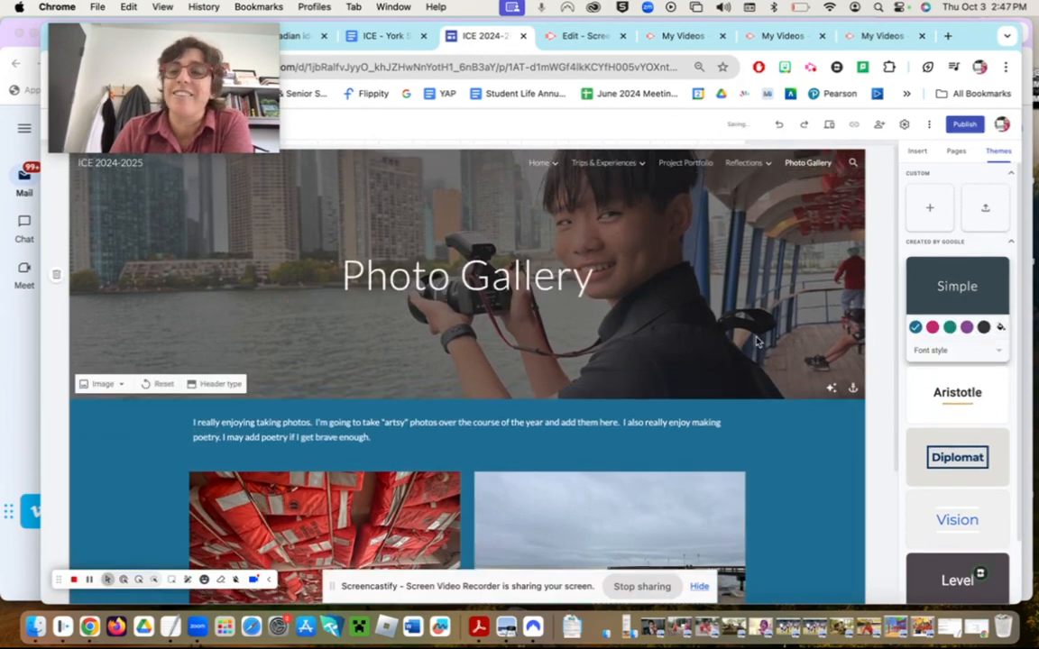
click(983, 327)
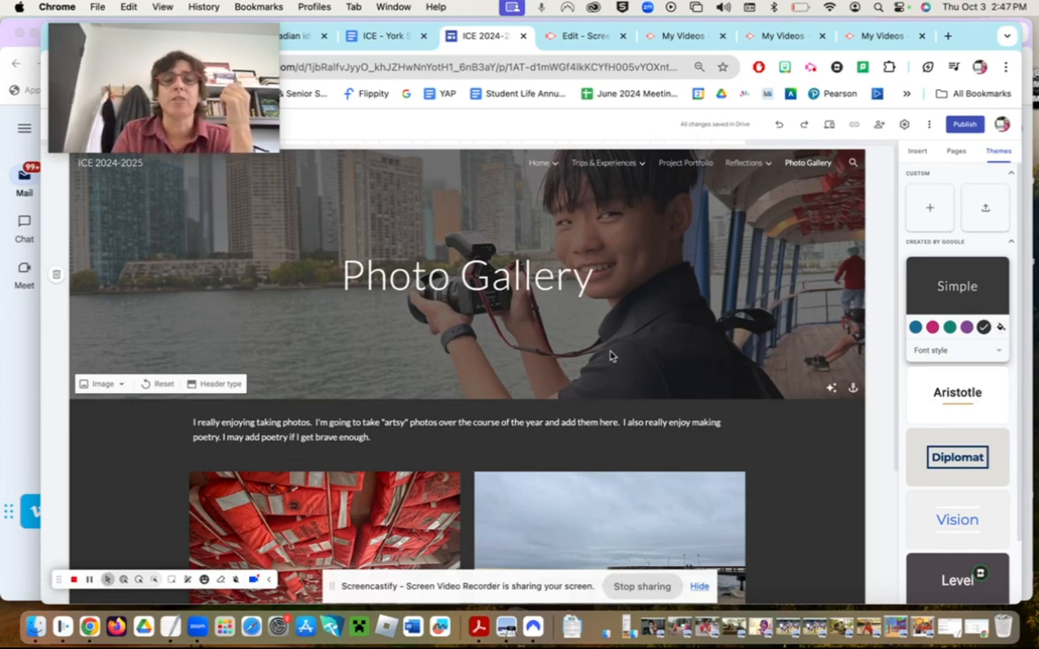
scroll(610, 357, down, 2)
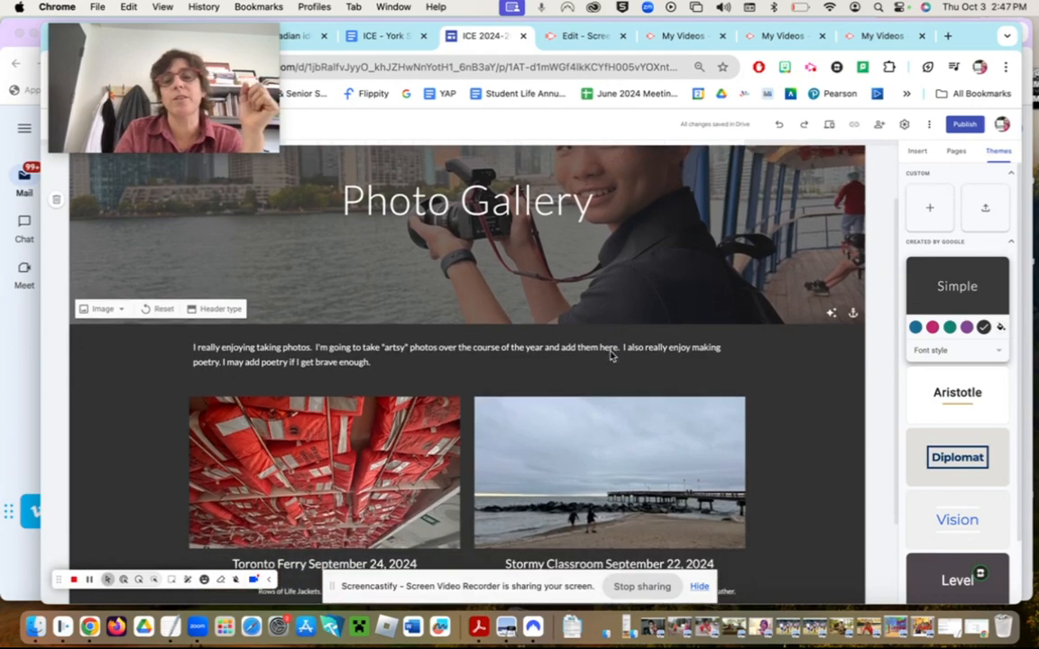
scroll(610, 355, down, 2)
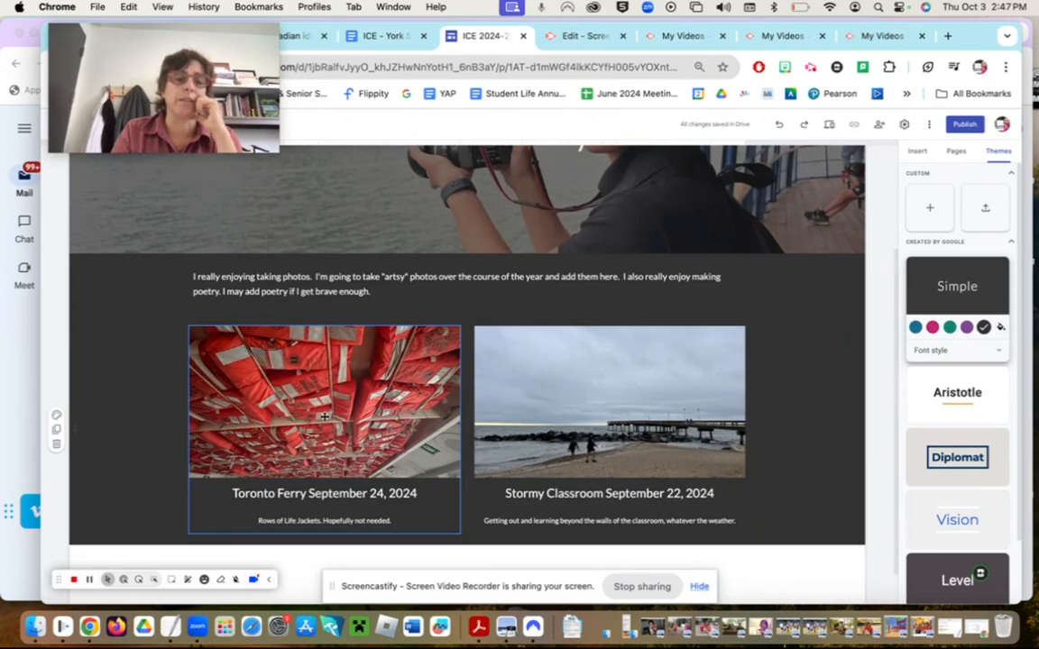
scroll(325, 416, down, 1)
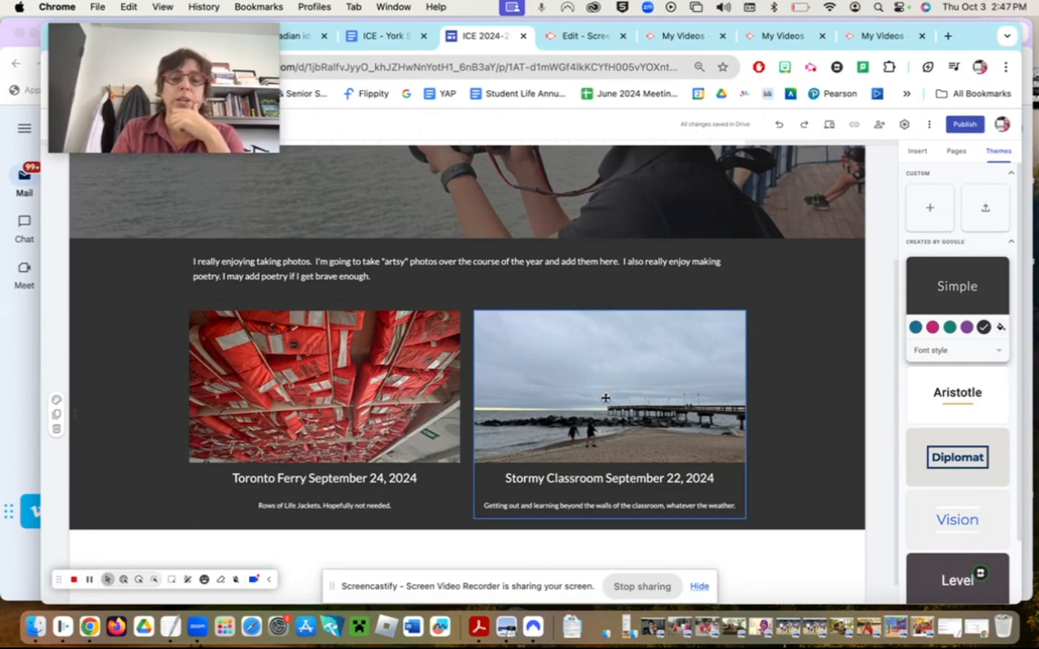
scroll(605, 397, up, 3)
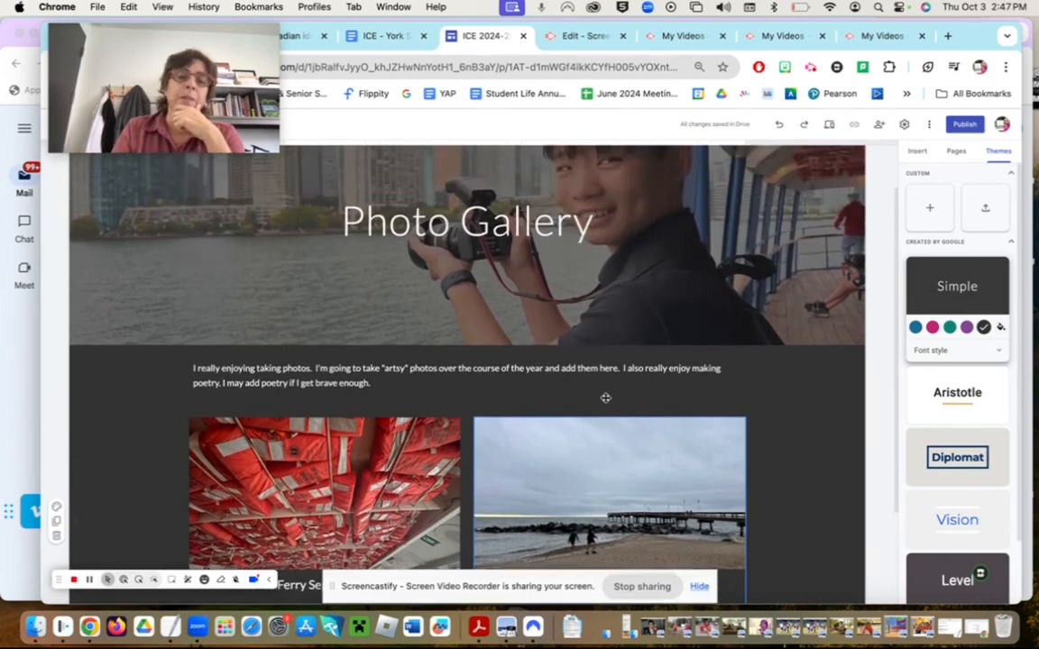
scroll(605, 398, down, 2)
scroll(605, 398, up, 5)
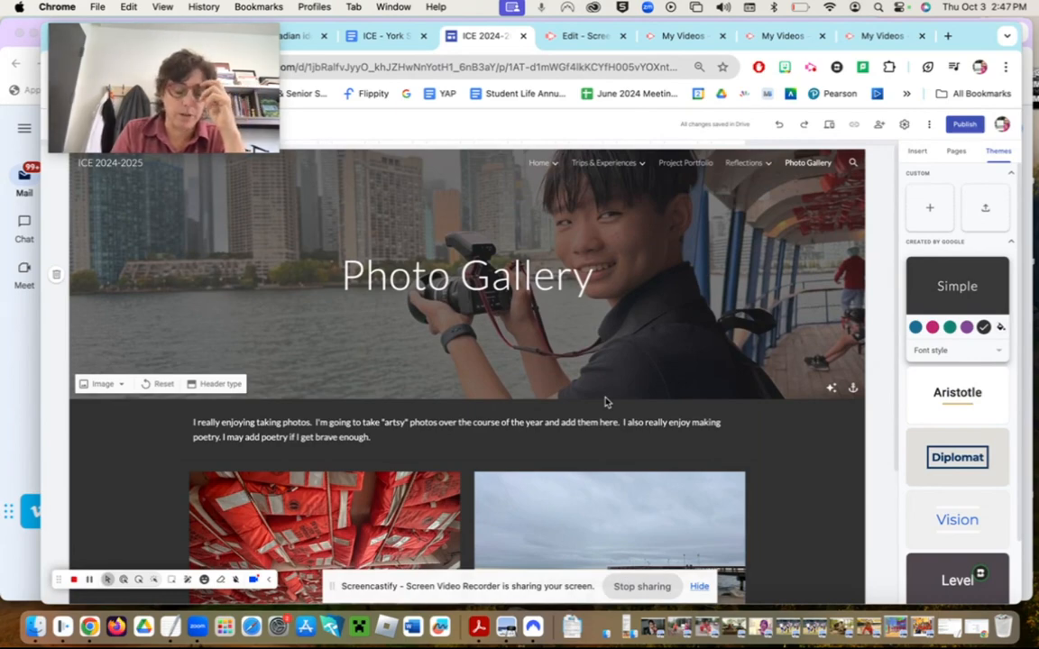
scroll(605, 402, down, 1)
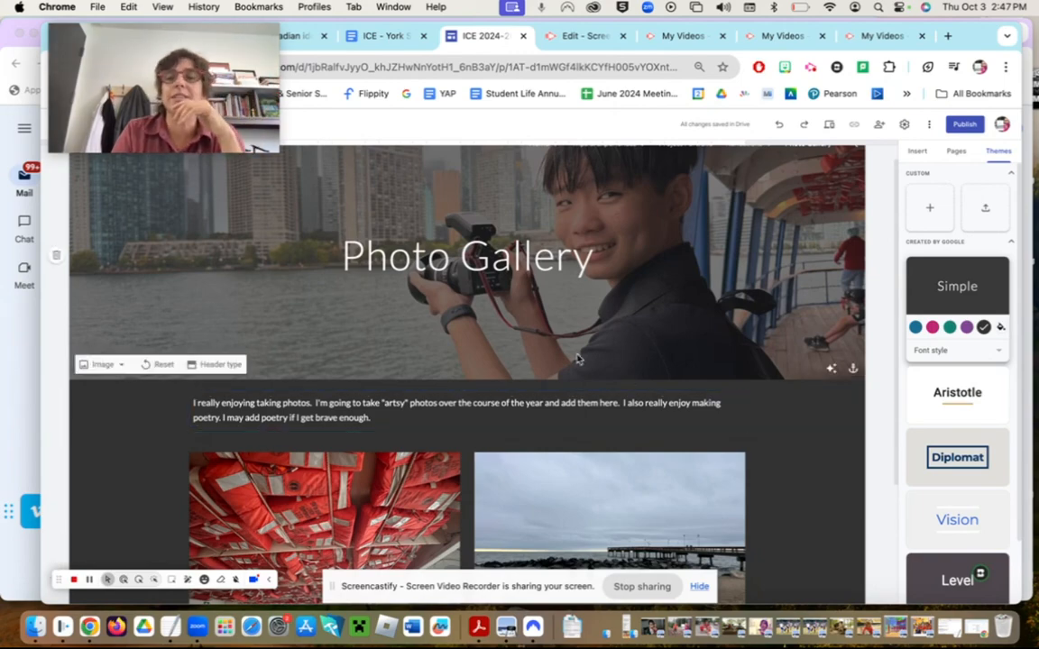
scroll(685, 285, up, 1)
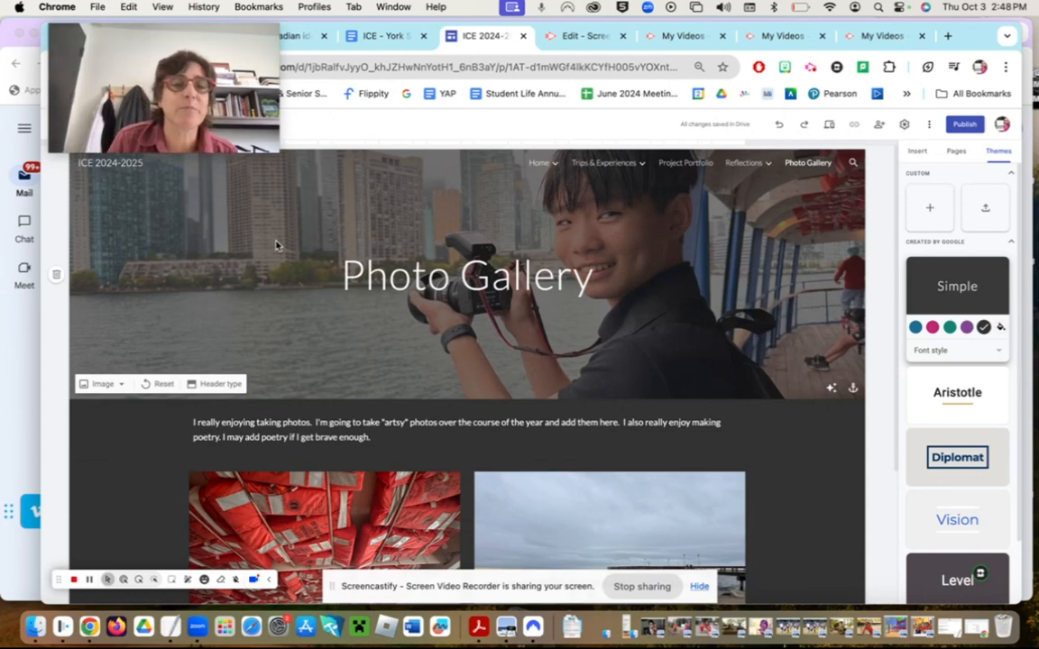
mouse_move(138, 122)
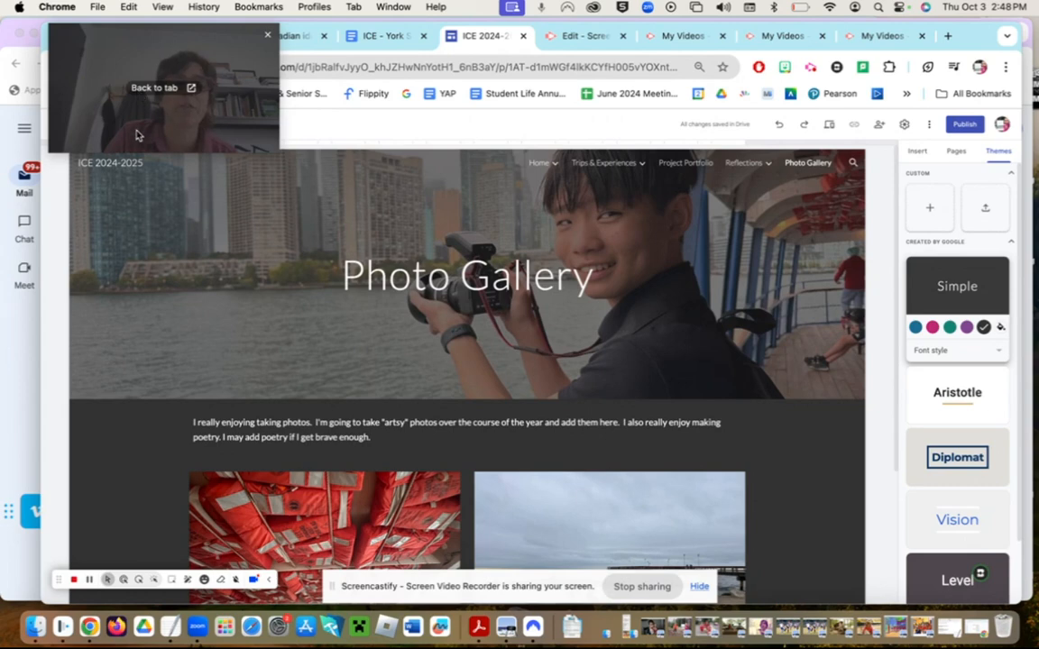